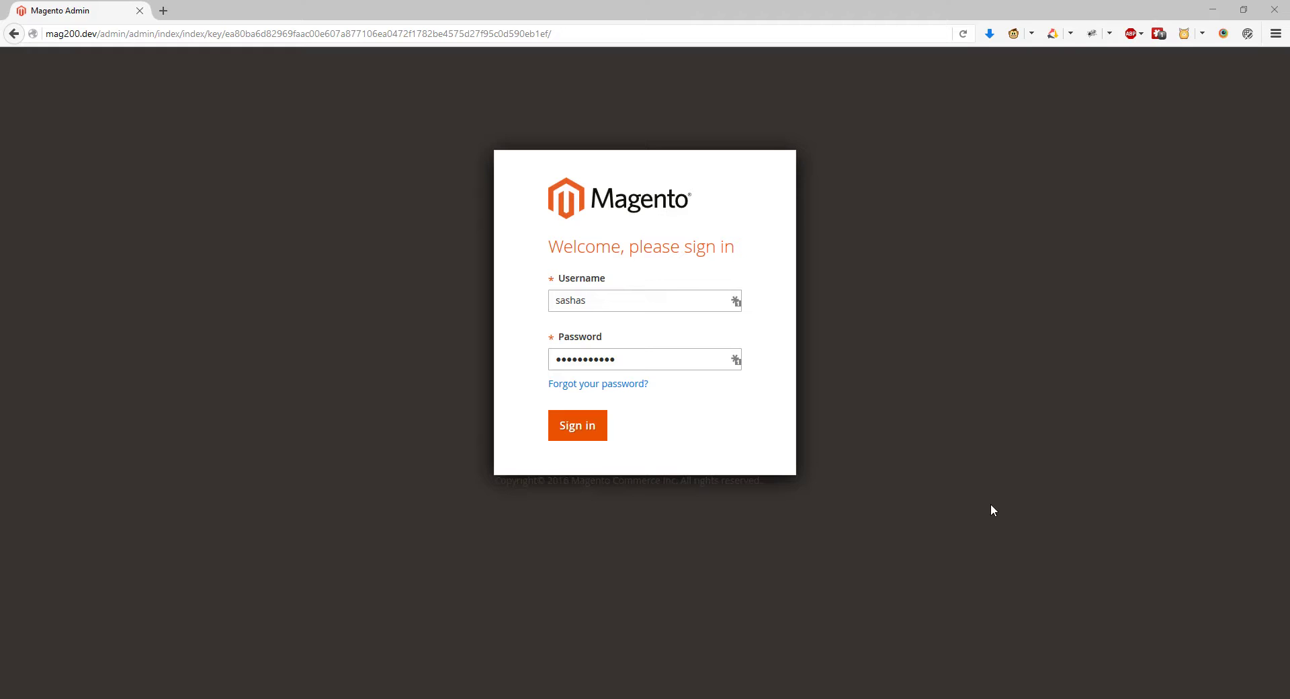
Step: Sign in to the admin with the prefilled credentials and open the Sales orders list
{"action": "left_click", "coordinate": [566, 437]}
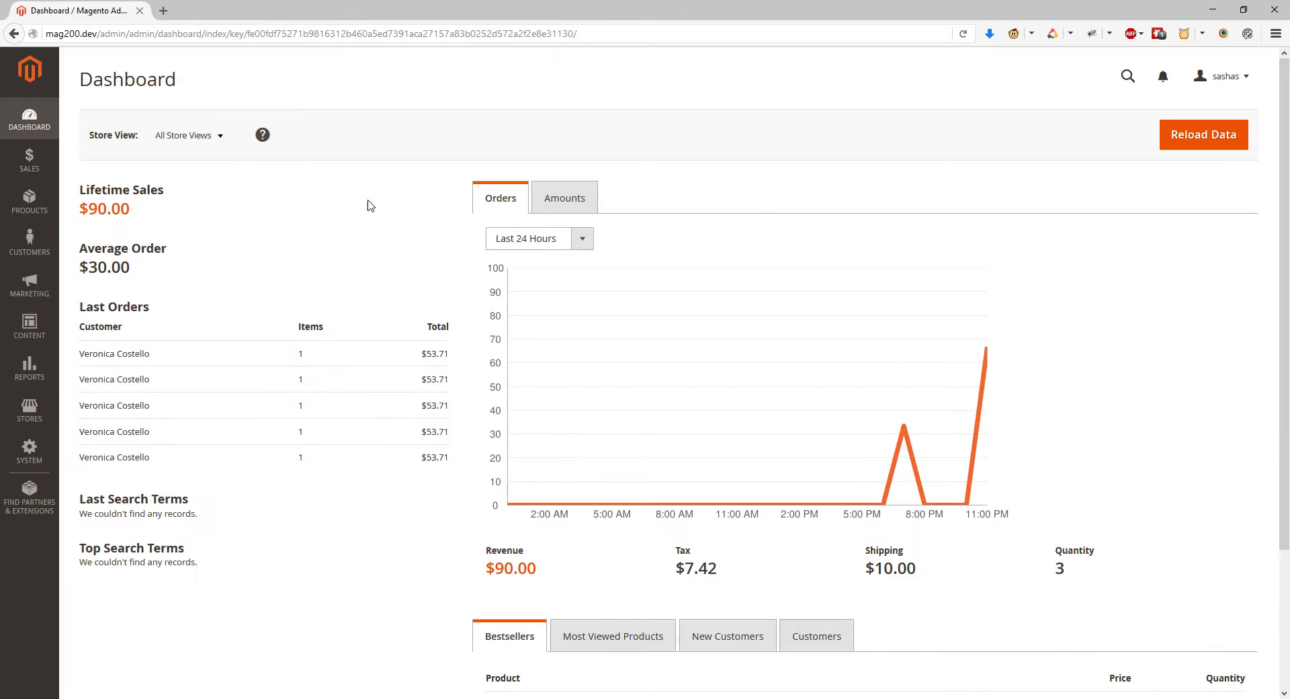
{"action": "left_click", "coordinate": [19, 166]}
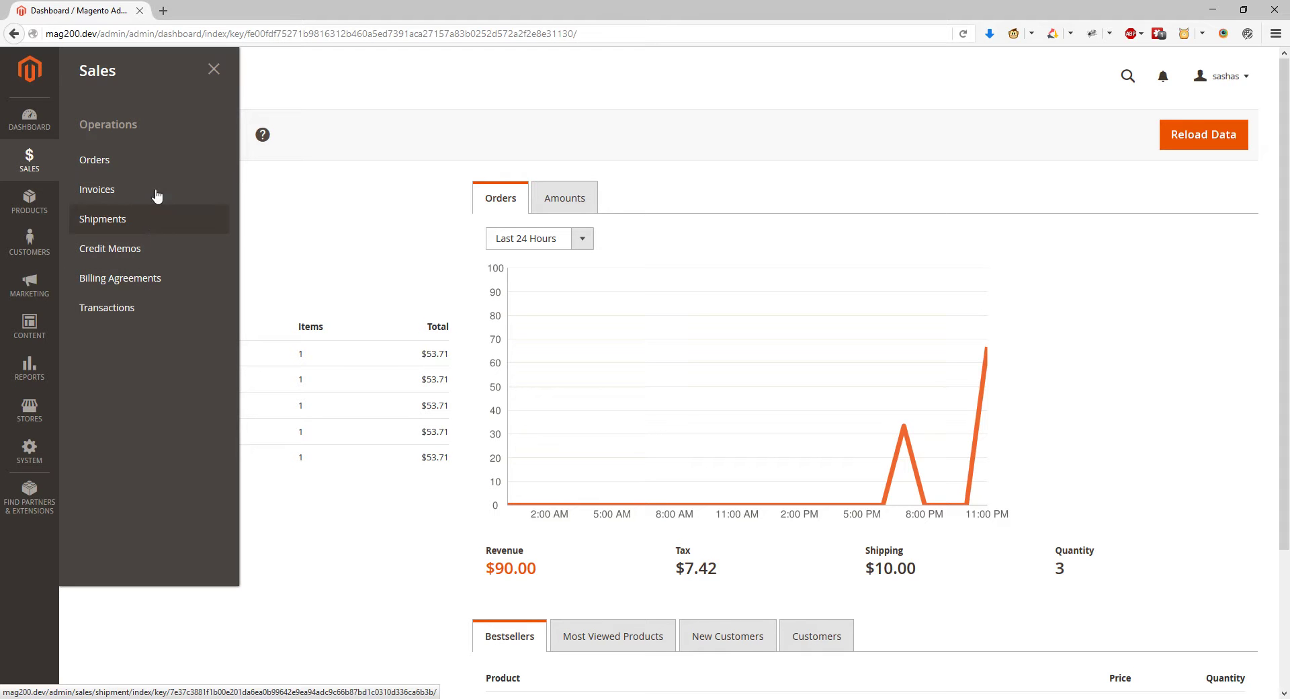
{"action": "left_click", "coordinate": [178, 159]}
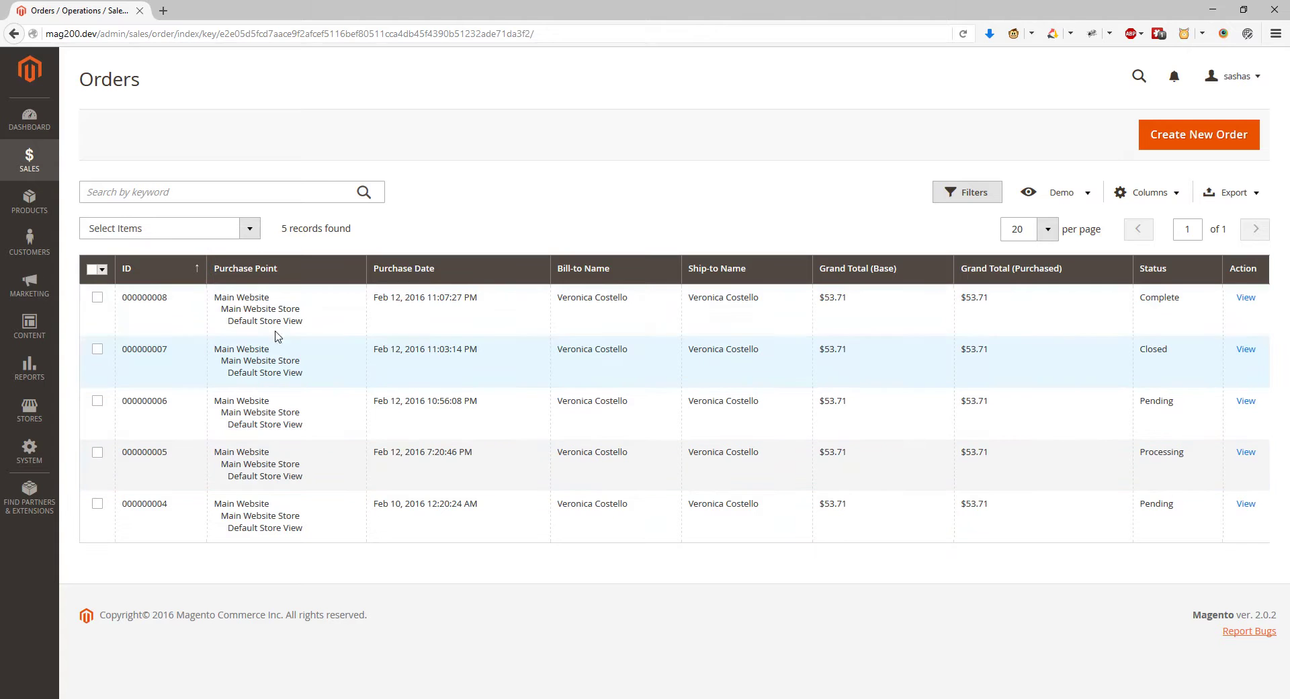
Step: Review the bulk actions offered for orders and the fields available for filtering the orders grid
{"action": "left_click", "coordinate": [251, 230]}
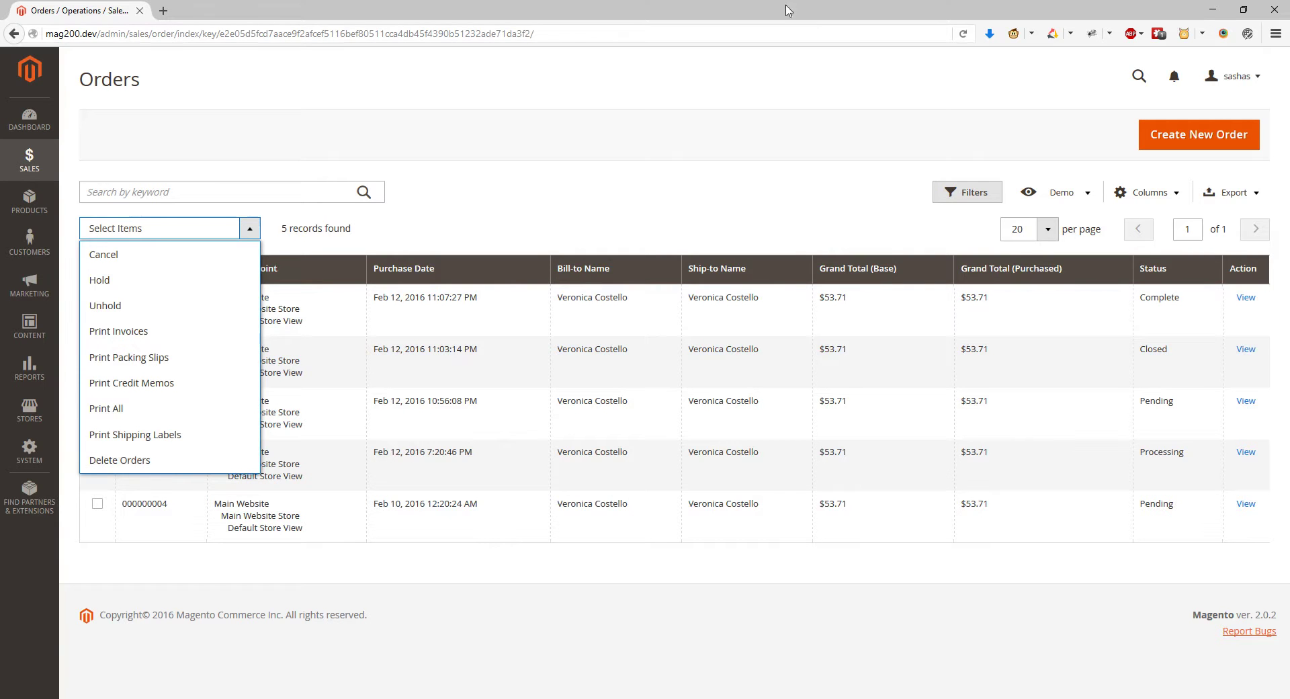
{"action": "left_click", "coordinate": [861, 231]}
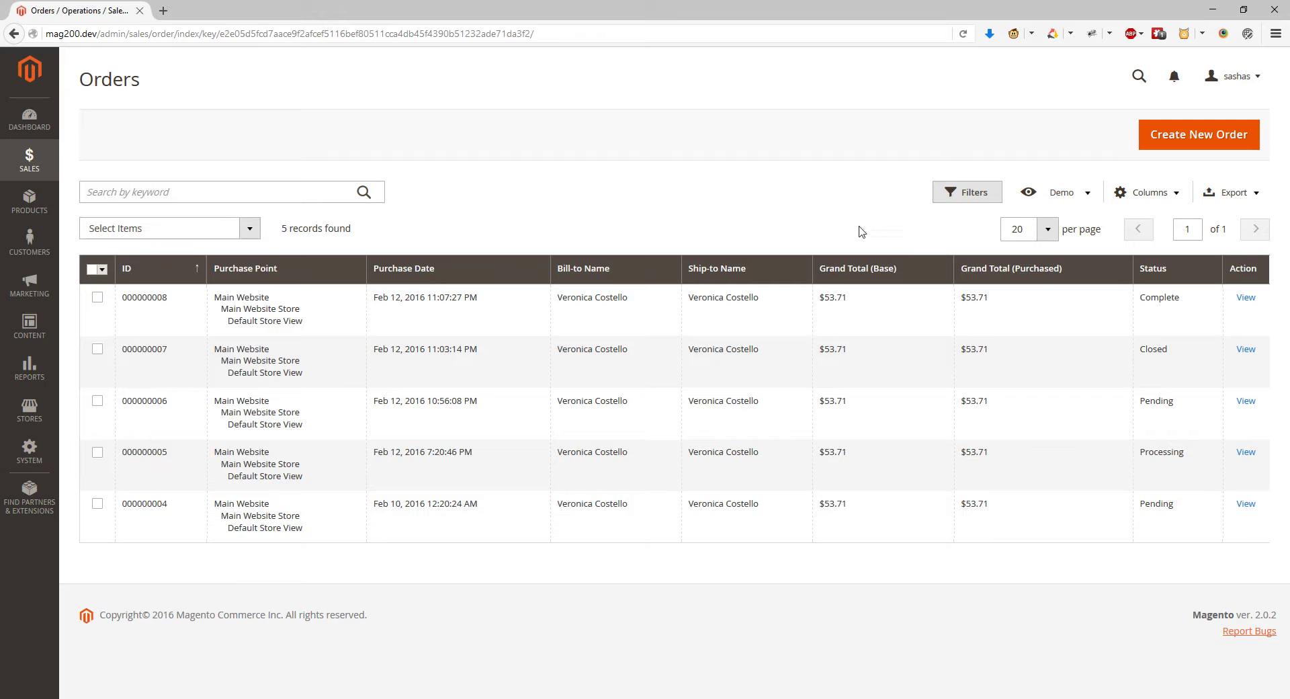
{"action": "left_click", "coordinate": [982, 191]}
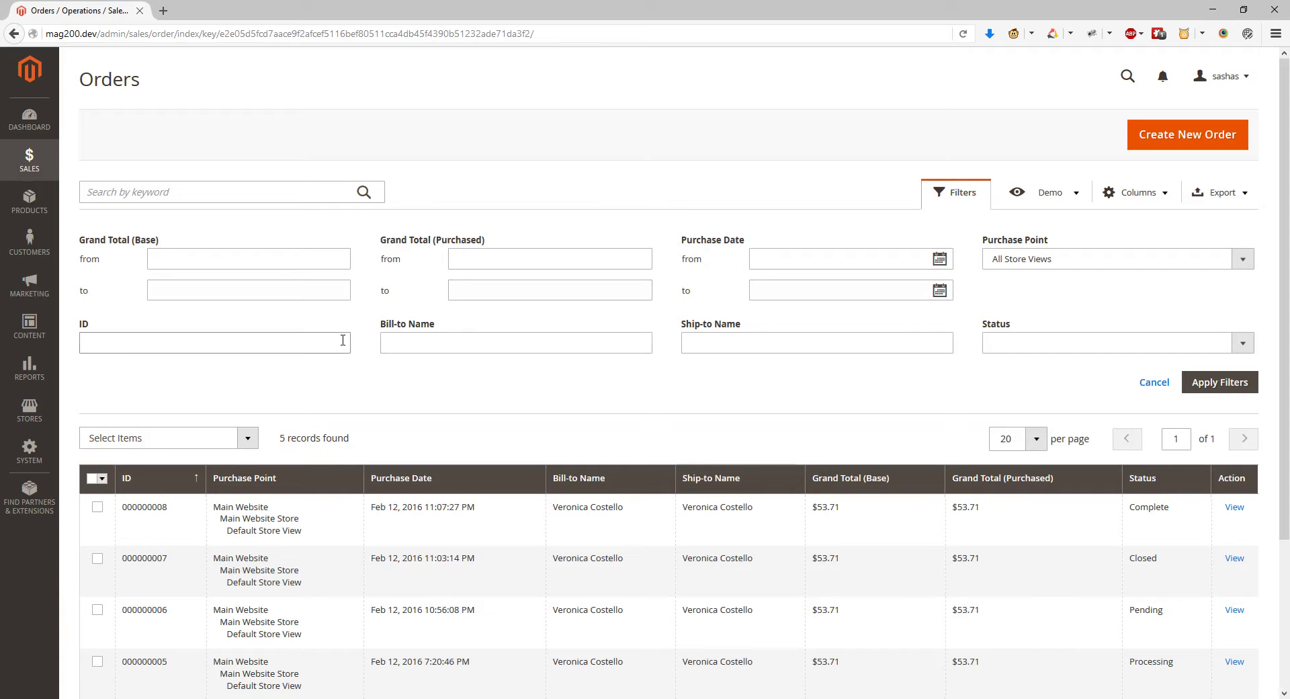
{"action": "double_click", "coordinate": [742, 242]}
{"action": "left_click", "coordinate": [721, 325]}
{"action": "double_click", "coordinate": [726, 324]}
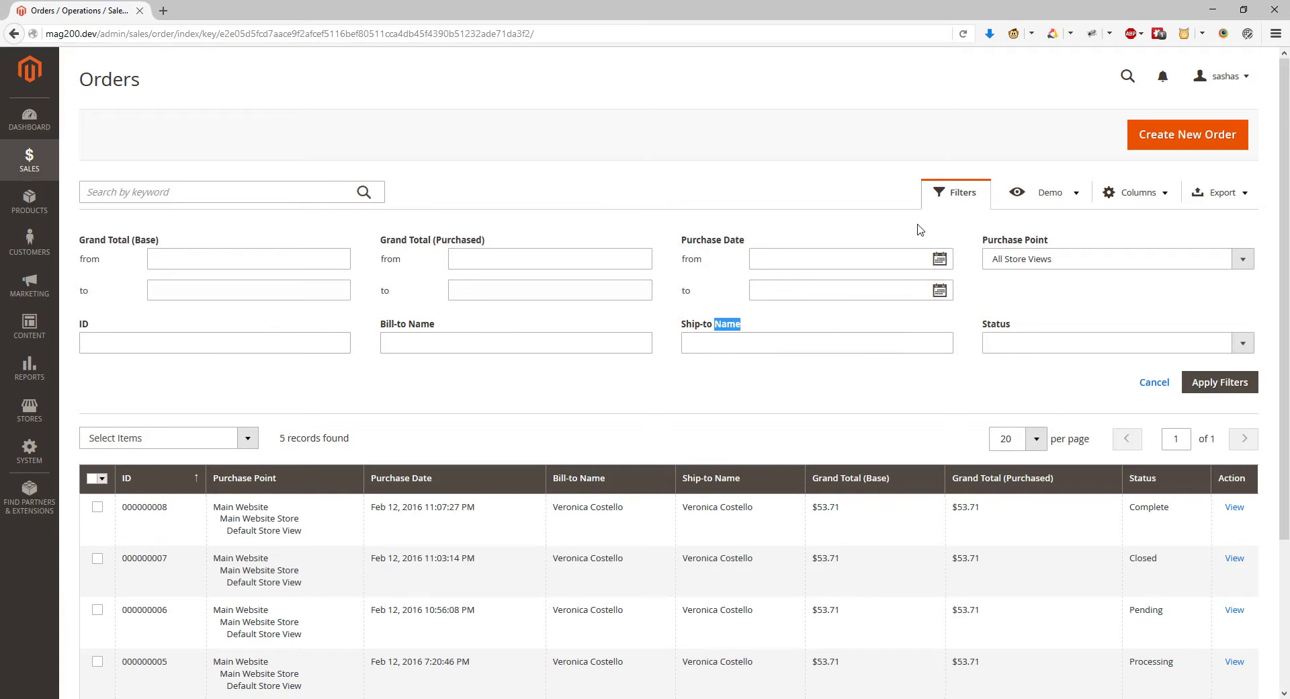
{"action": "double_click", "coordinate": [1003, 239]}
{"action": "double_click", "coordinate": [999, 324]}
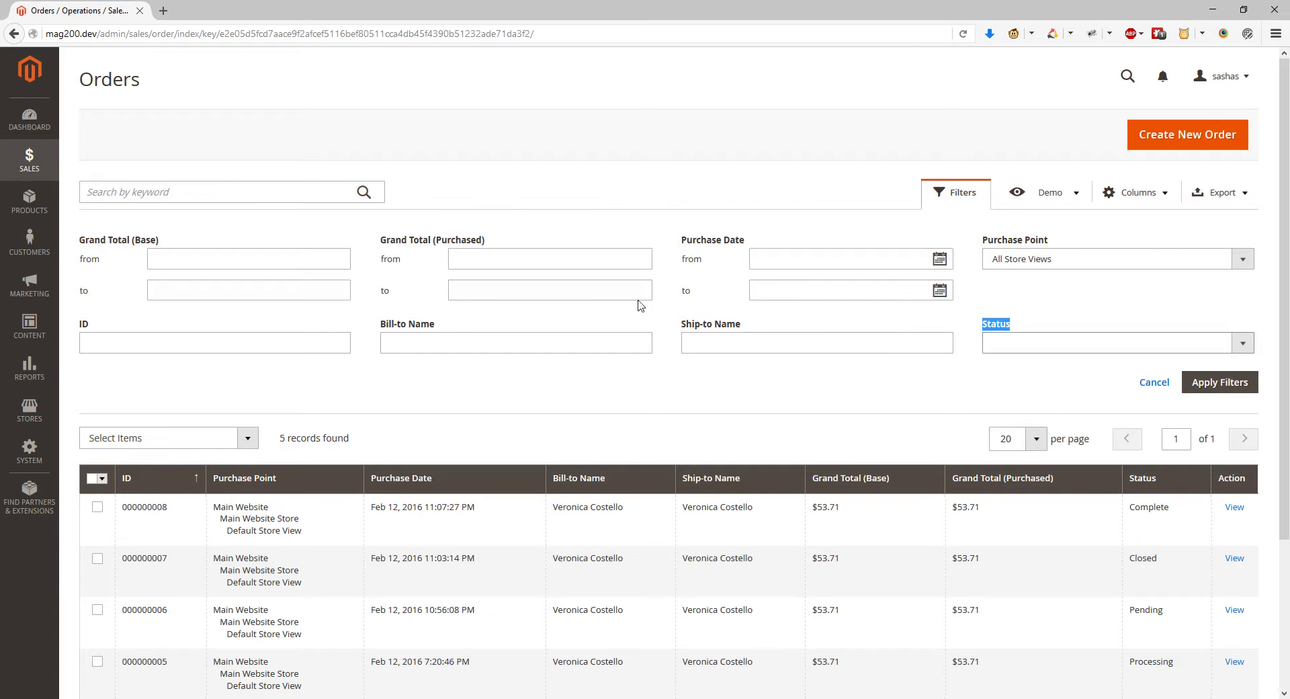
{"action": "left_click", "coordinate": [146, 238]}
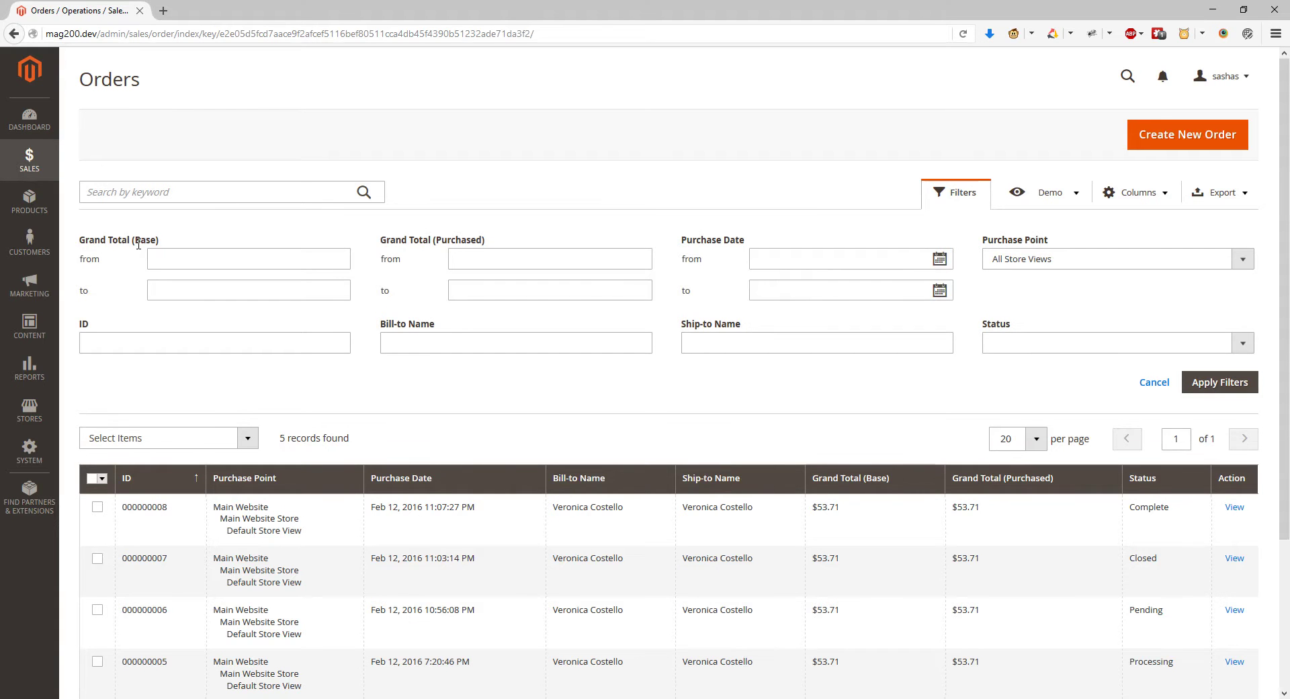
{"action": "double_click", "coordinate": [145, 239]}
{"action": "double_click", "coordinate": [469, 240]}
{"action": "left_click", "coordinate": [1045, 325]}
{"action": "left_click", "coordinate": [968, 195]}
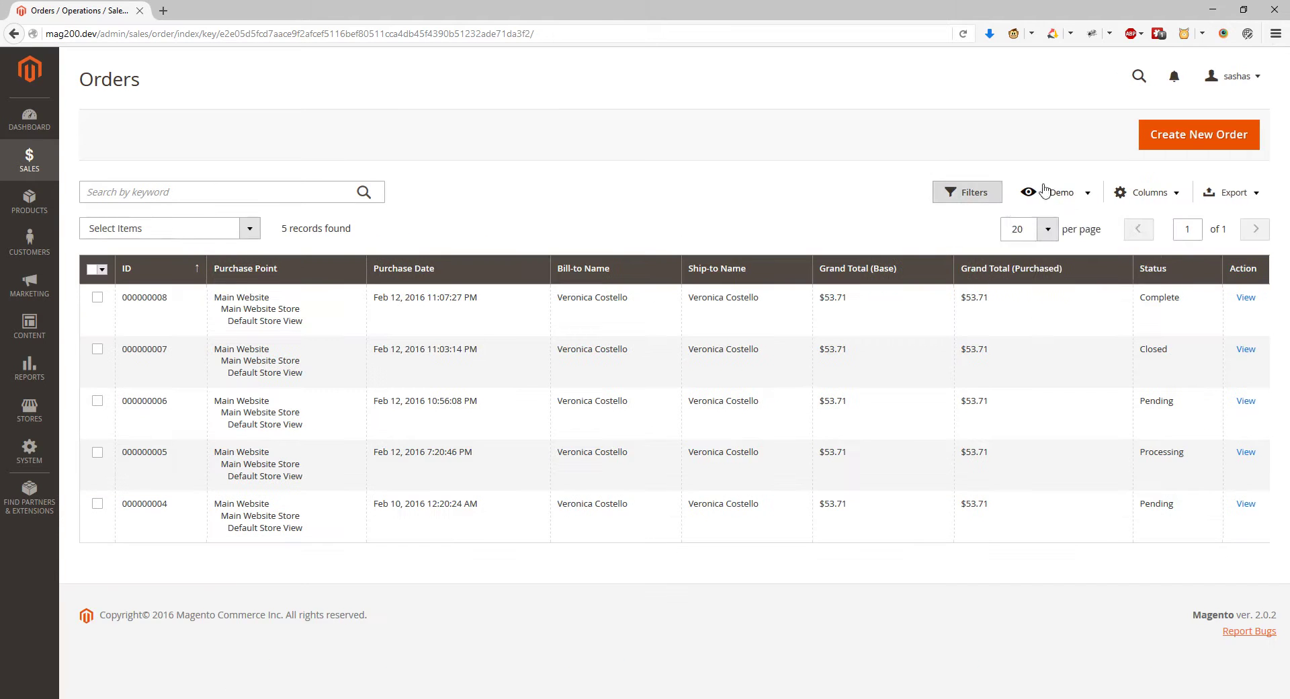
Step: Add the Customer Email column to the orders grid
{"action": "left_click", "coordinate": [1084, 195]}
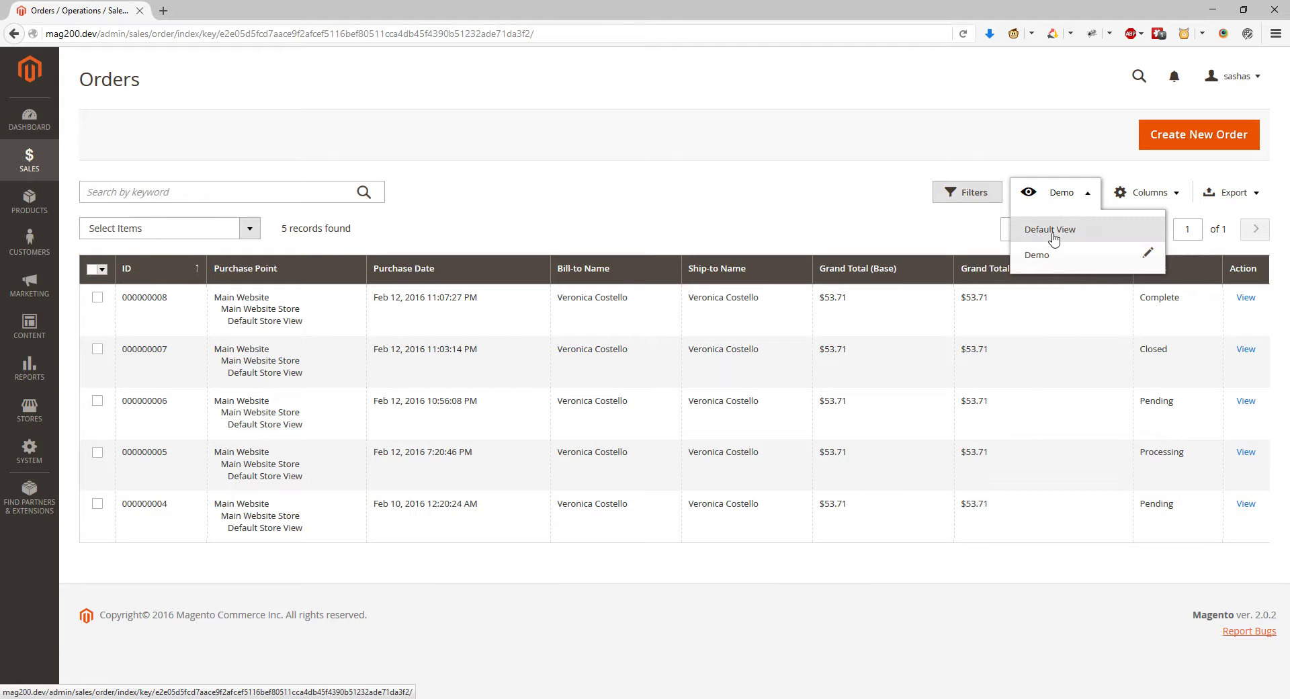
{"action": "left_click", "coordinate": [1133, 205]}
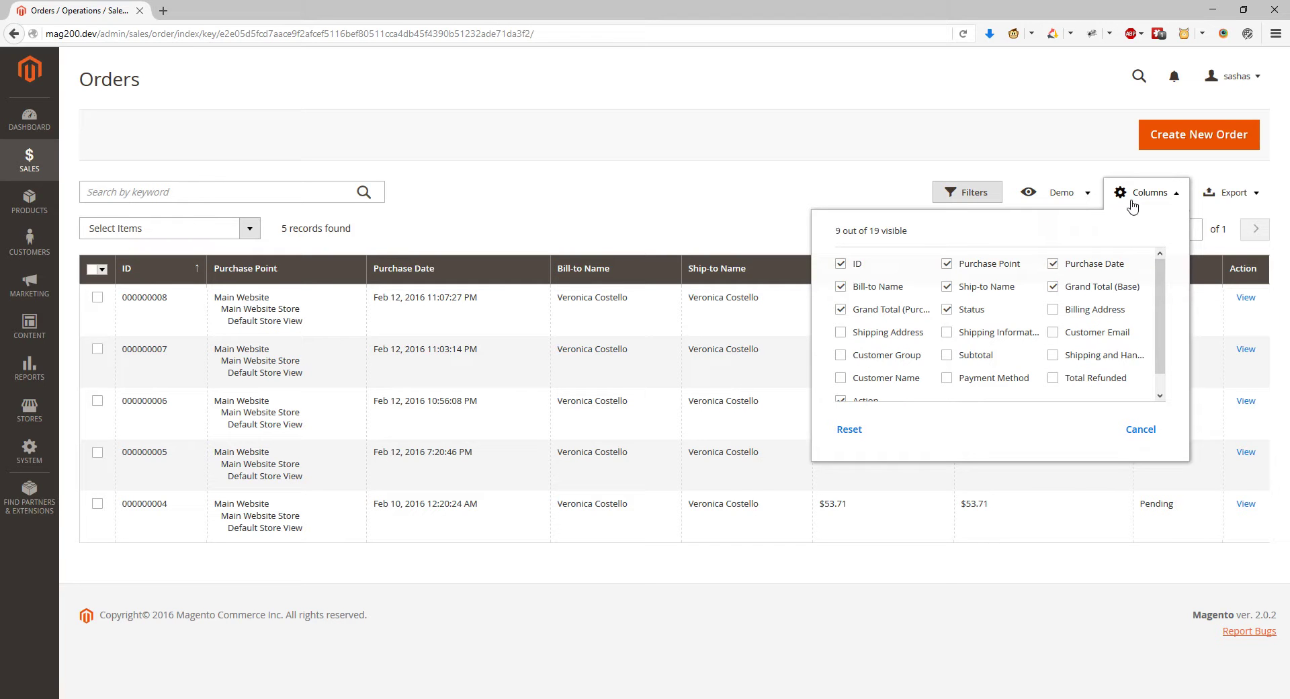
{"action": "scroll", "coordinate": [1098, 289], "scroll_direction": "down", "scroll_amount": 1}
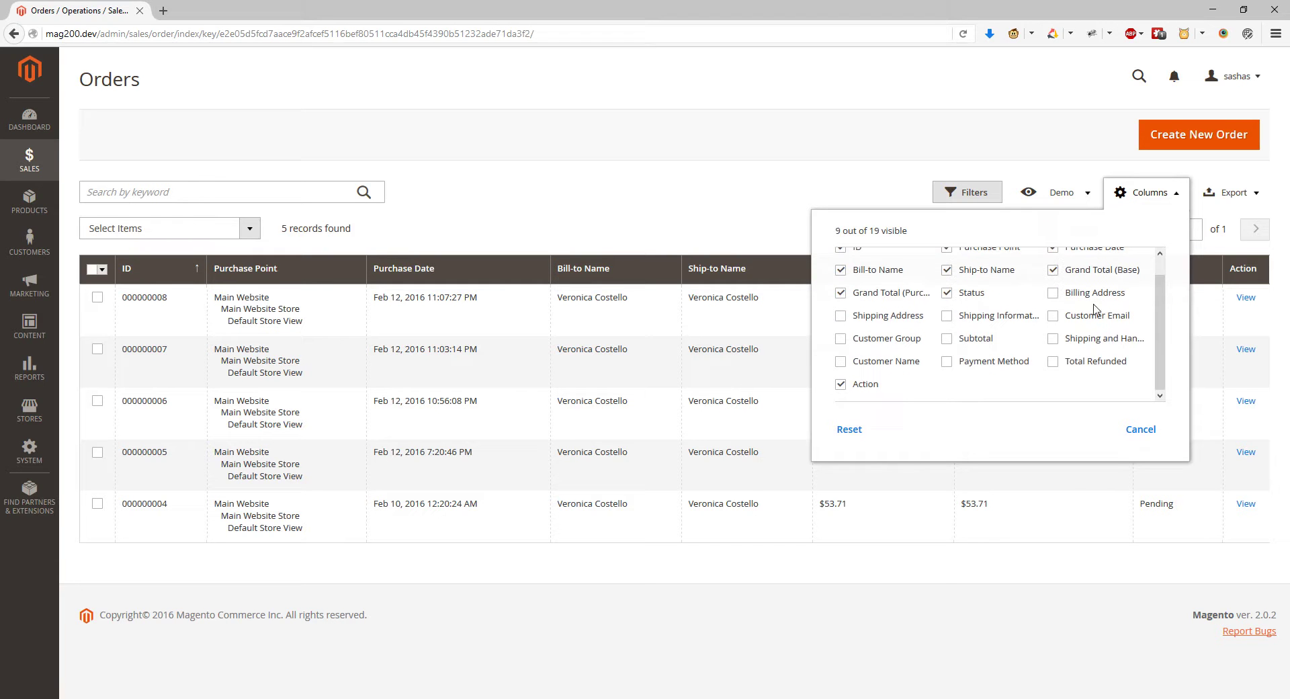
{"action": "left_click", "coordinate": [841, 316]}
{"action": "left_click", "coordinate": [842, 316]}
{"action": "left_click", "coordinate": [1067, 325]}
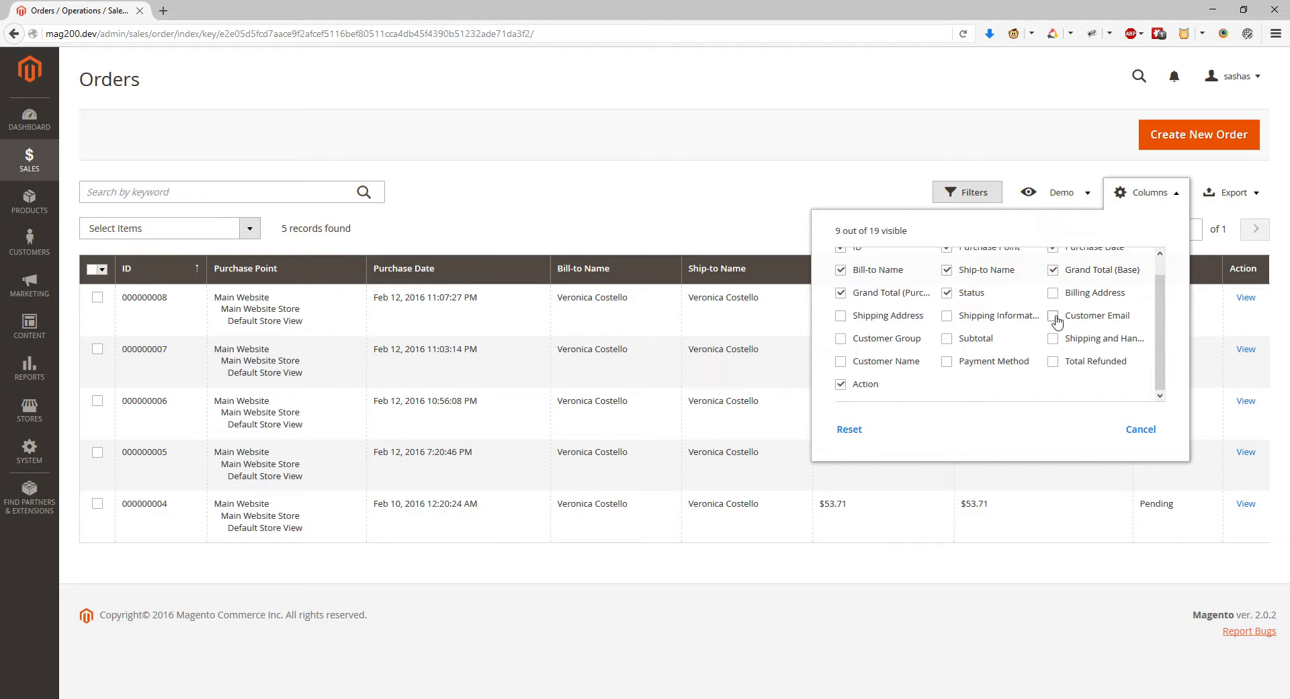
{"action": "left_click", "coordinate": [1134, 200]}
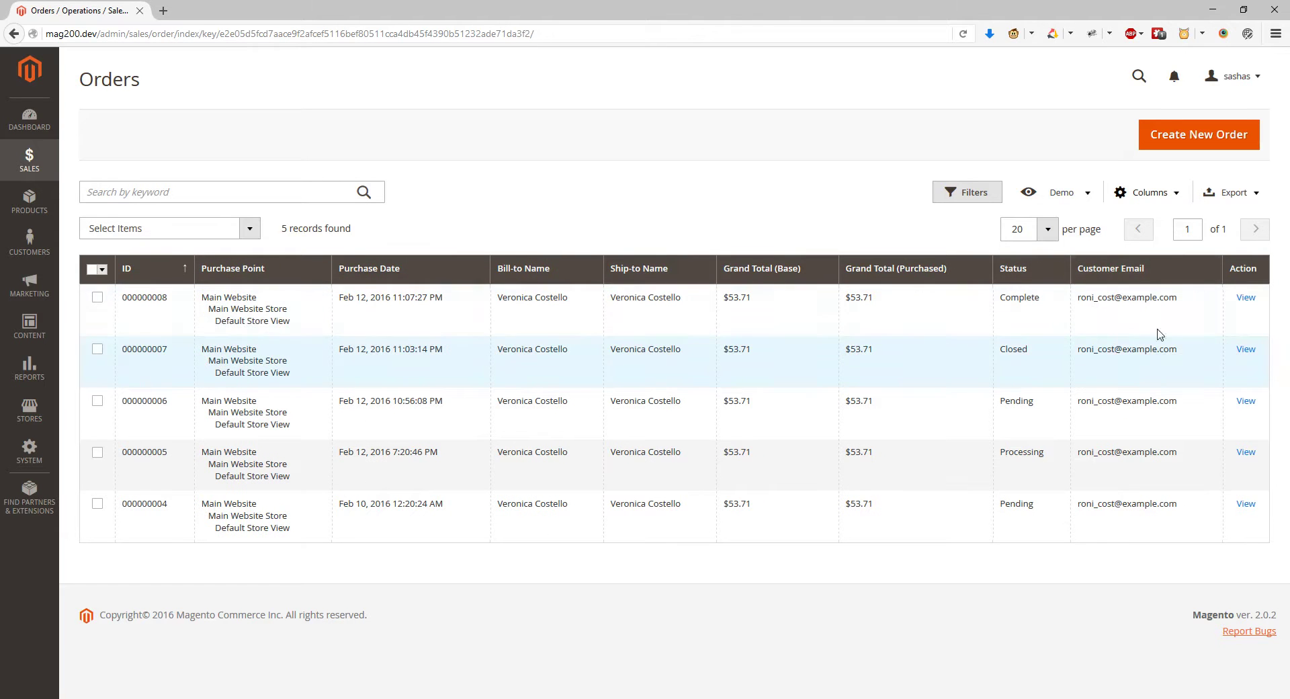
Step: Save the current grid layout as a view named "With Email" and switch back to the Demo view
{"action": "left_click", "coordinate": [1087, 193]}
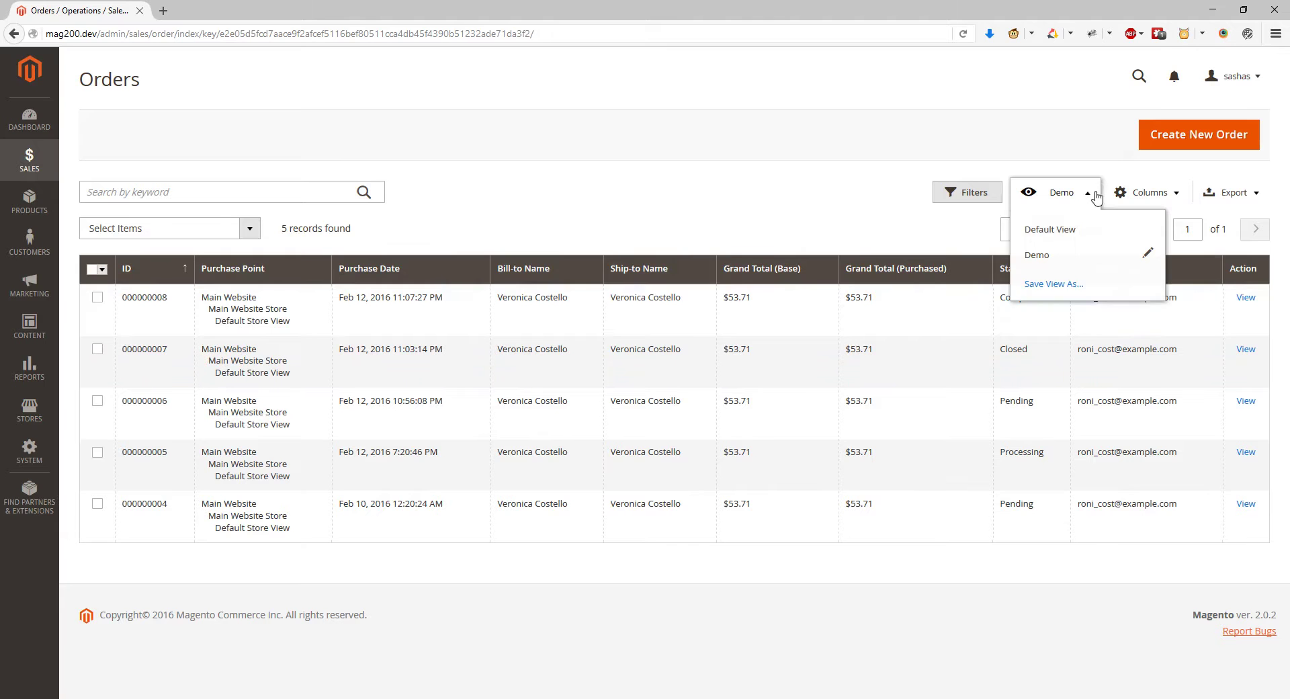
{"action": "left_click", "coordinate": [1067, 285]}
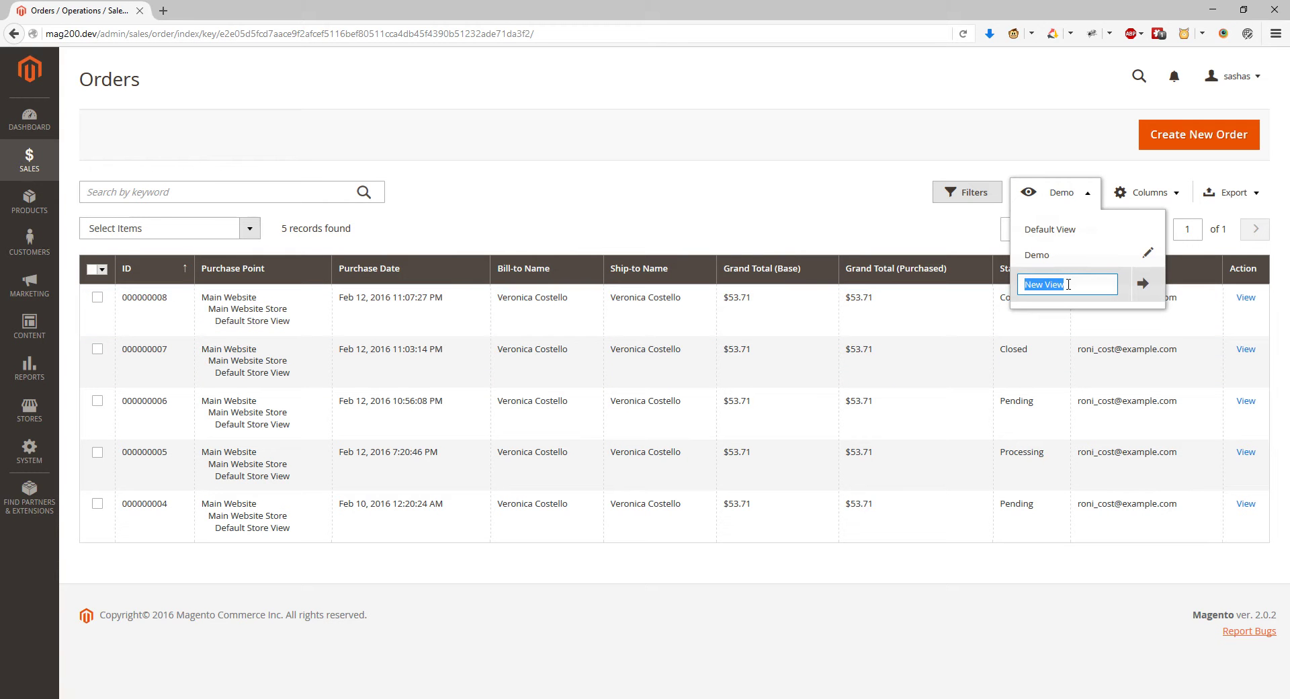
{"action": "type", "text": "With Email"}
{"action": "left_click", "coordinate": [1142, 282]}
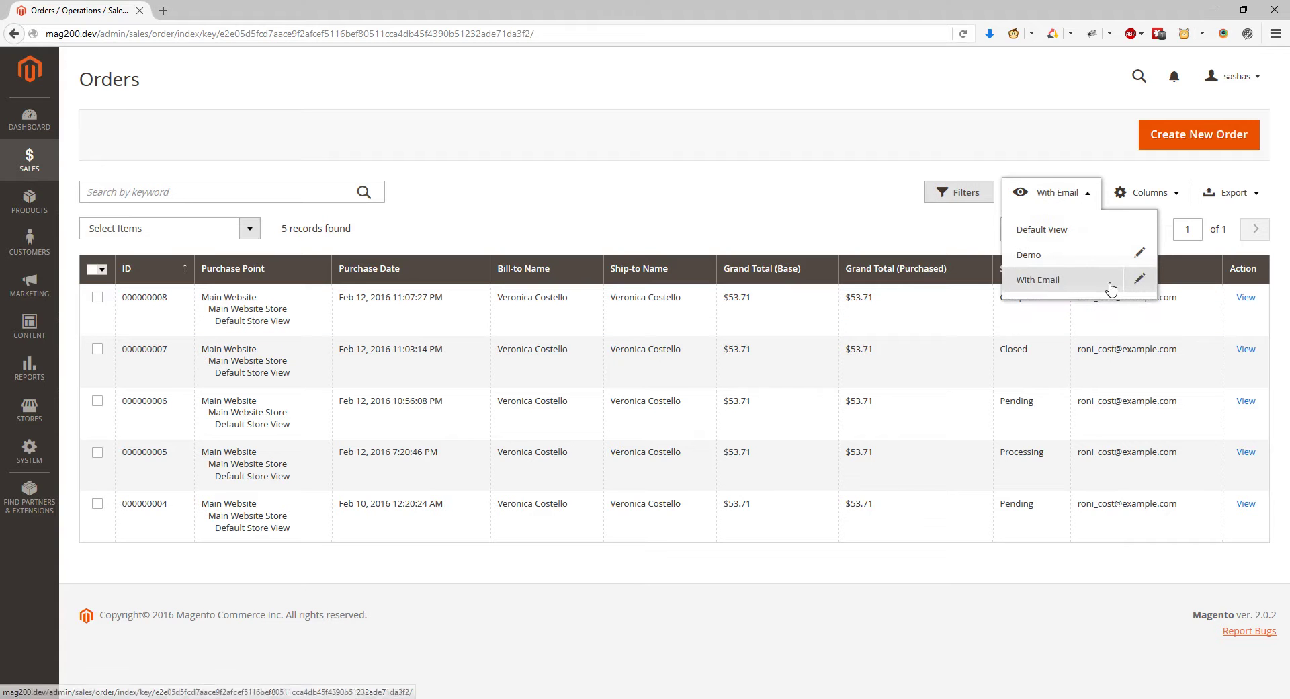
{"action": "left_click", "coordinate": [1073, 288]}
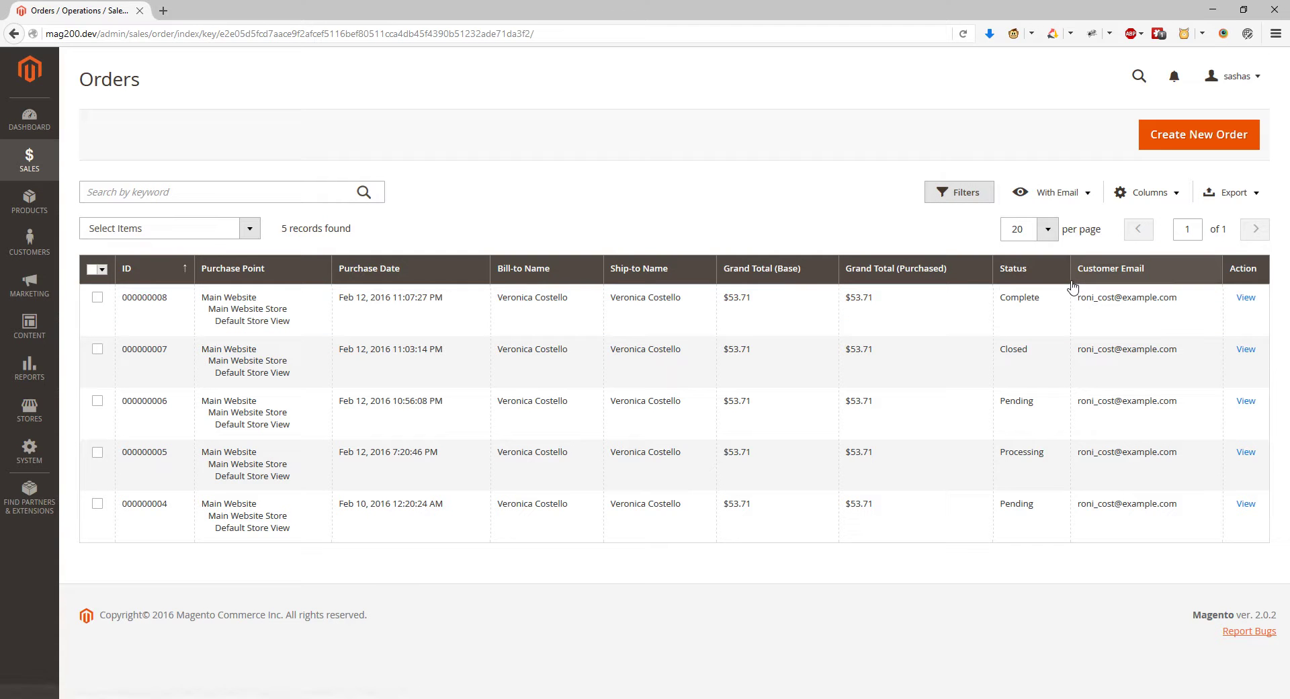
{"action": "left_click", "coordinate": [1085, 196]}
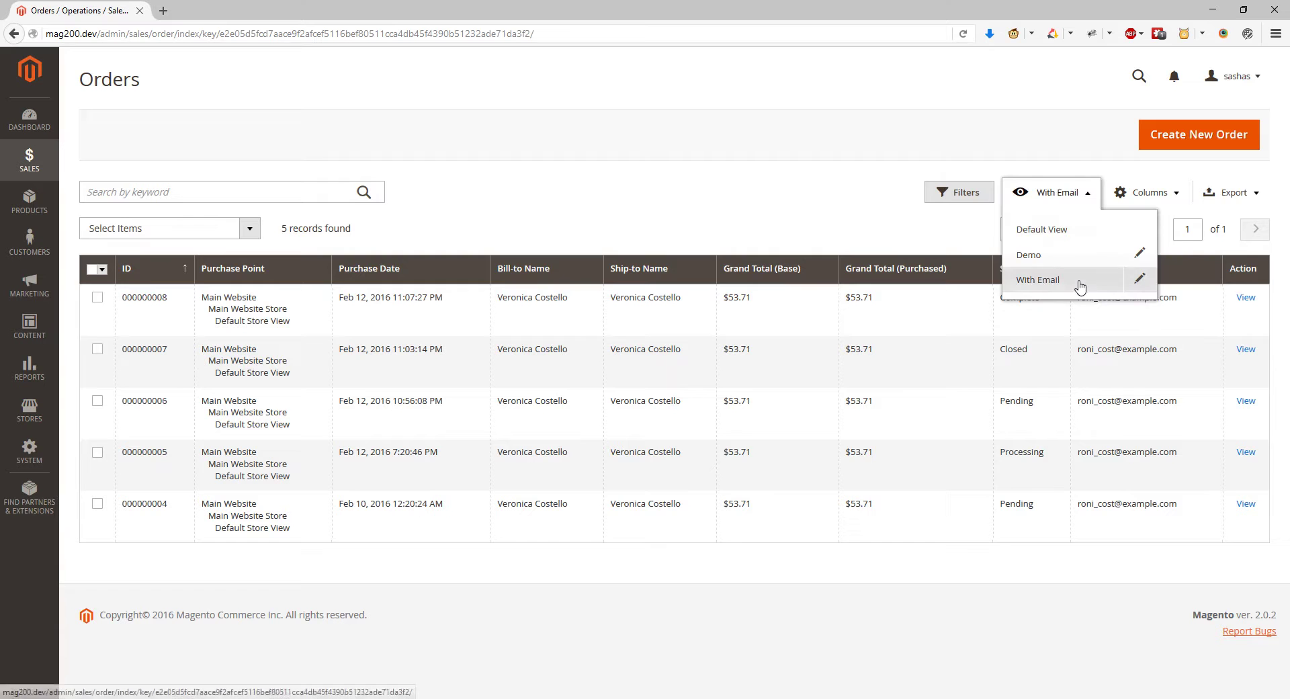
{"action": "left_click", "coordinate": [1089, 253]}
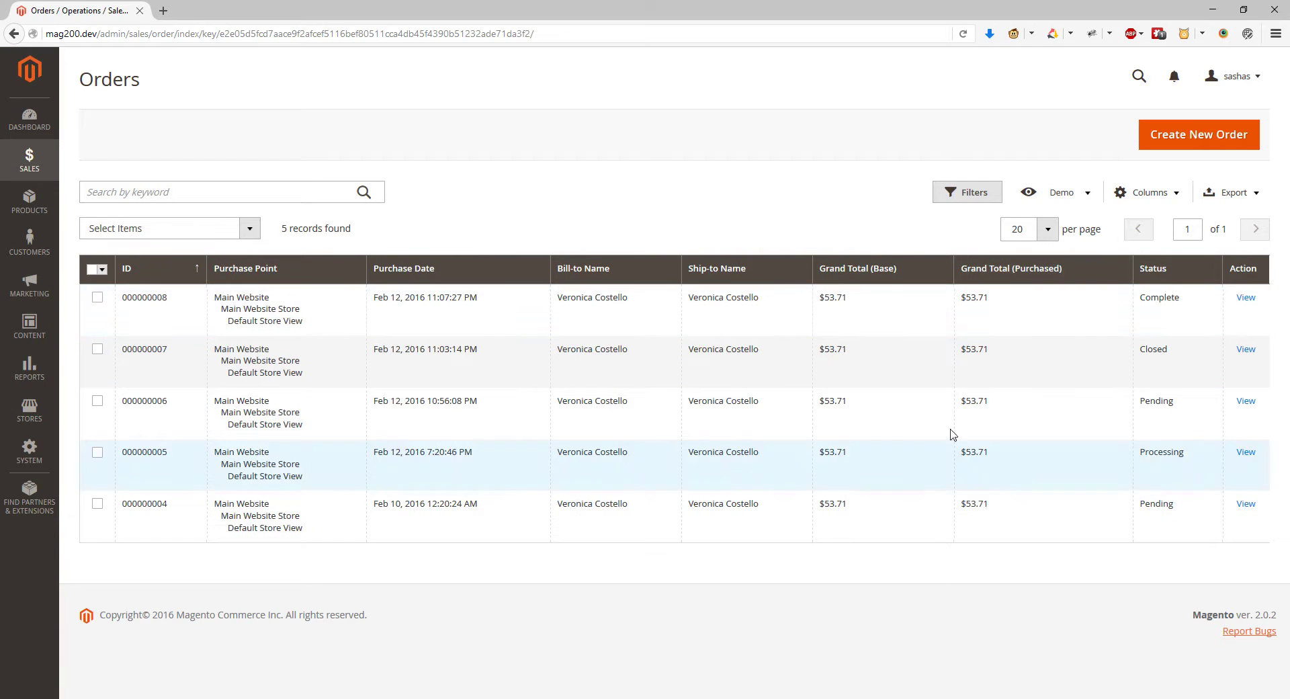
Step: Review the selectable grid columns and the file formats offered for exporting orders
{"action": "left_click", "coordinate": [1149, 195]}
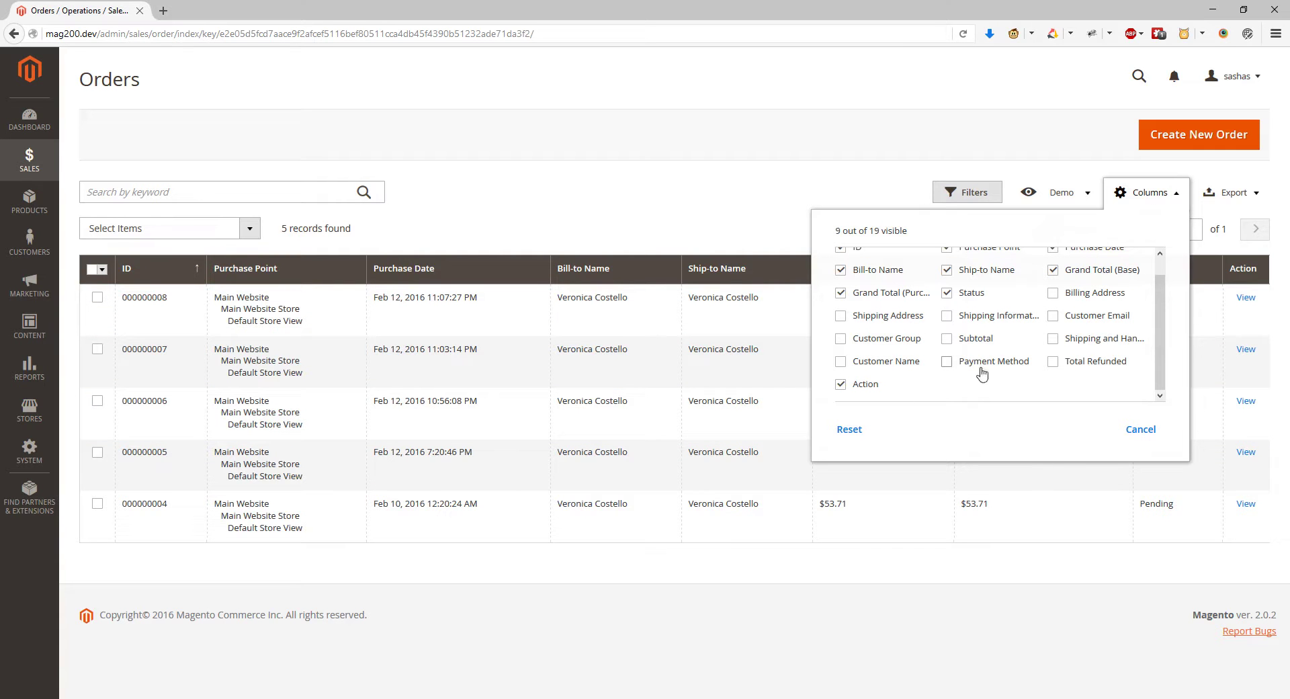
{"action": "left_click", "coordinate": [1235, 195]}
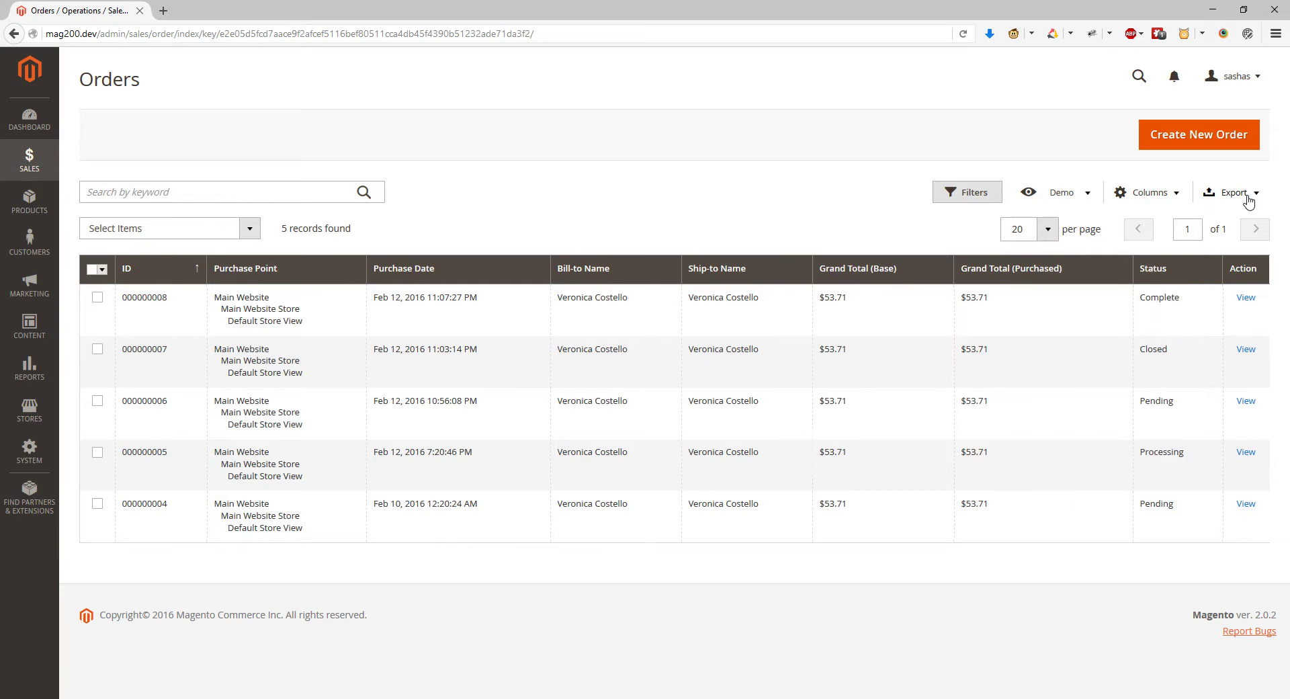
{"action": "left_click", "coordinate": [1246, 202]}
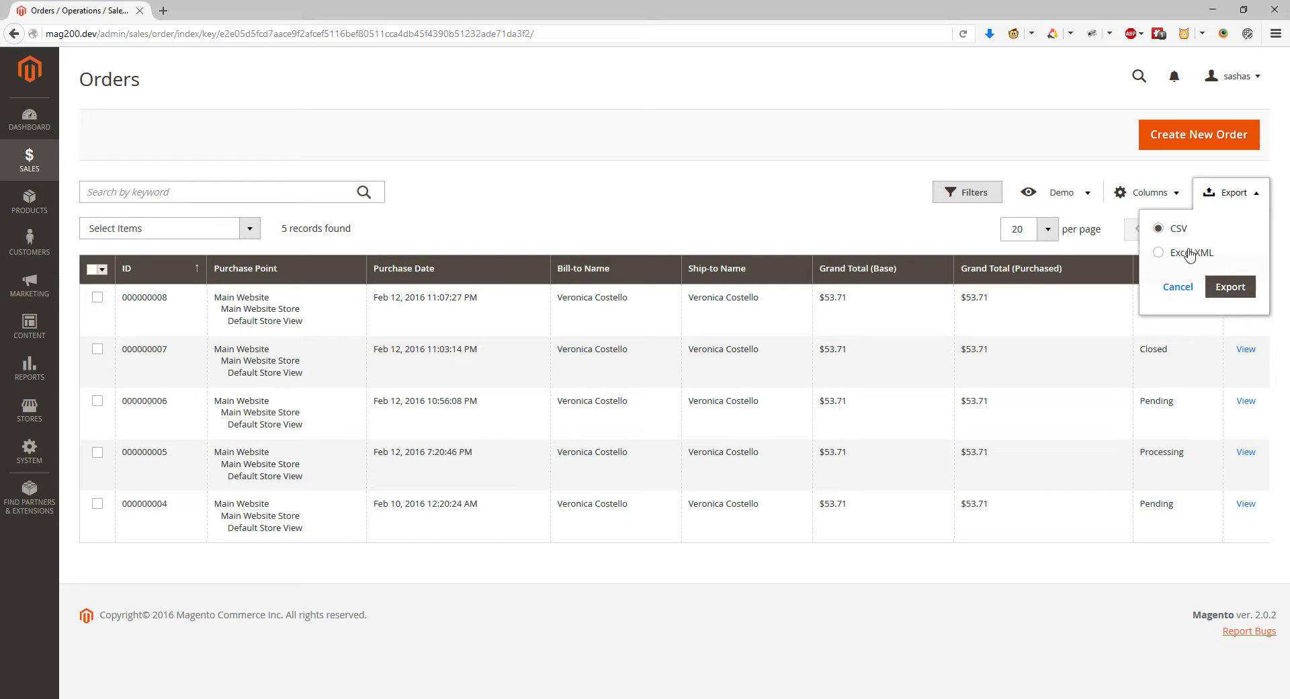
{"action": "left_click", "coordinate": [941, 237]}
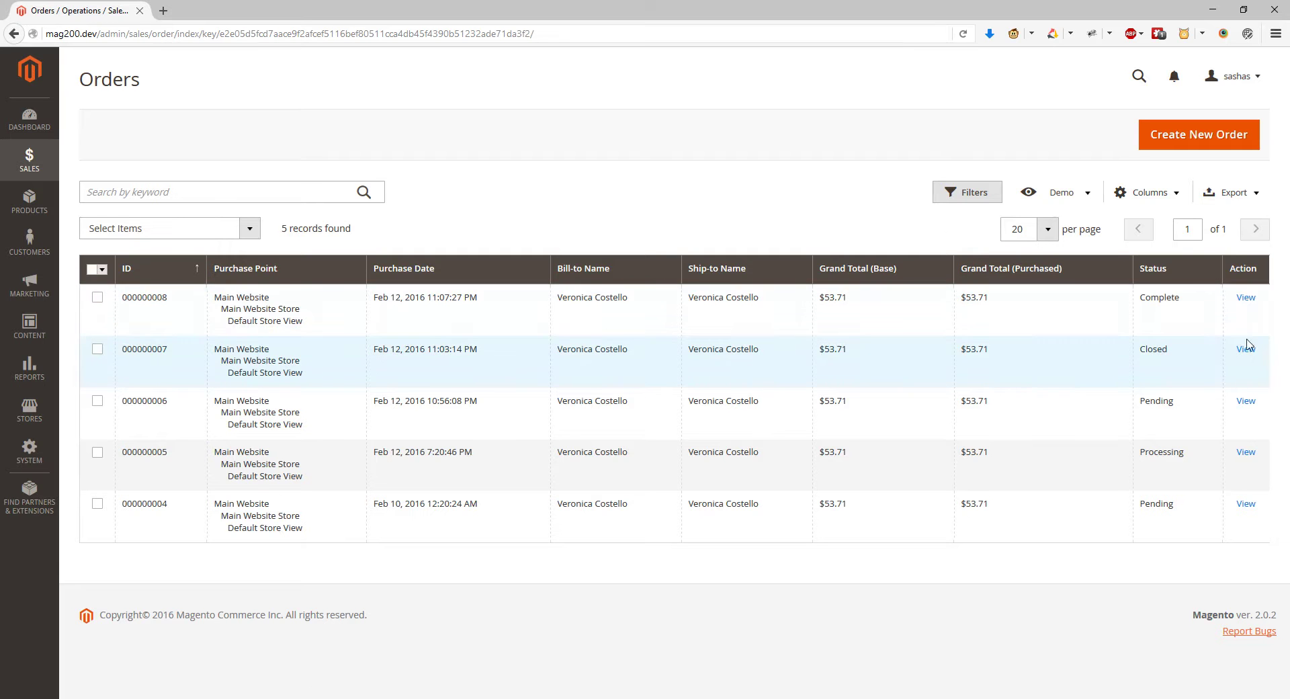
Step: Open the order with Complete status and examine its account, address, payment, shipping and ordered item details
{"action": "left_click", "coordinate": [1245, 299]}
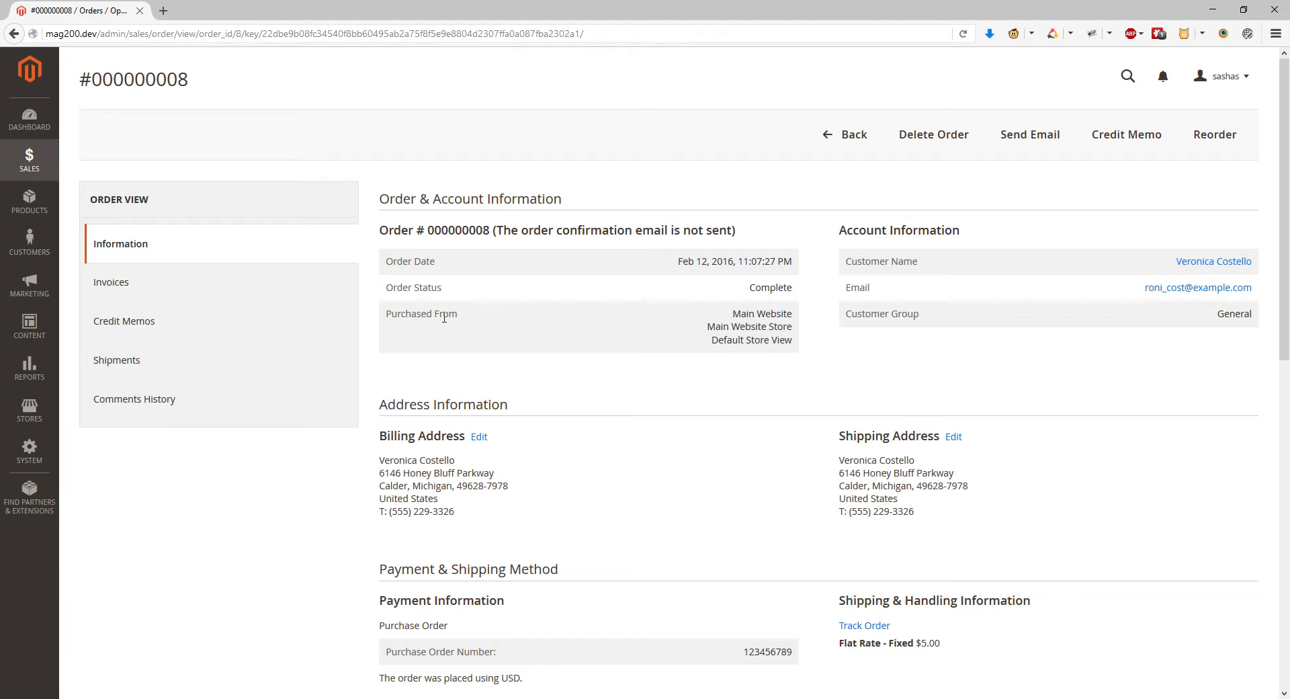
{"action": "triple_click", "coordinate": [884, 263]}
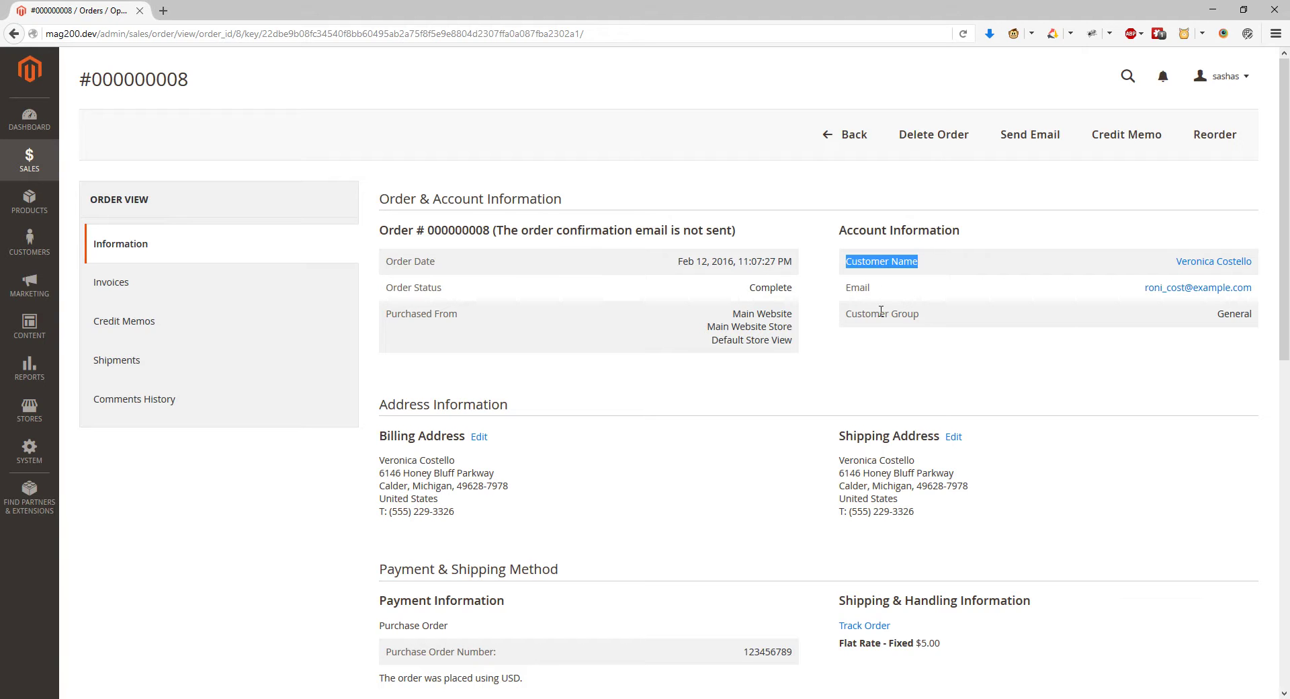
{"action": "double_click", "coordinate": [866, 313]}
{"action": "scroll", "coordinate": [840, 403], "scroll_direction": "down", "scroll_amount": 4}
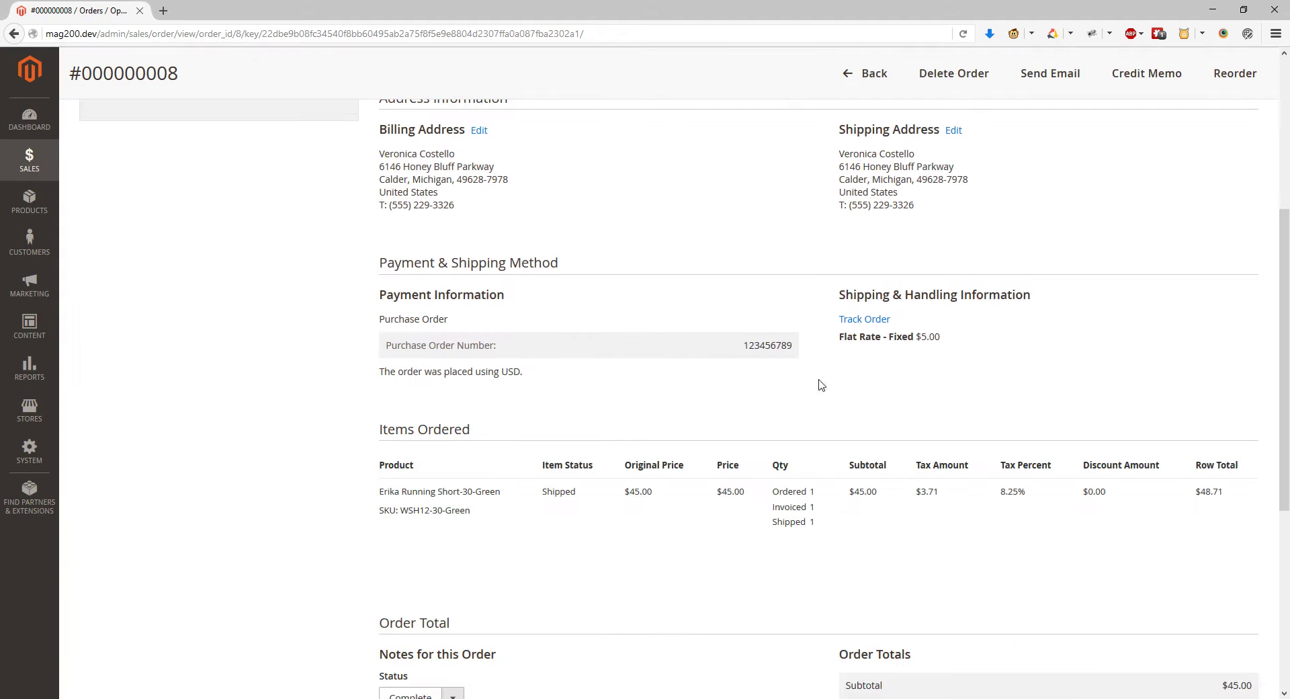
{"action": "scroll", "coordinate": [584, 226], "scroll_direction": "up", "scroll_amount": 1}
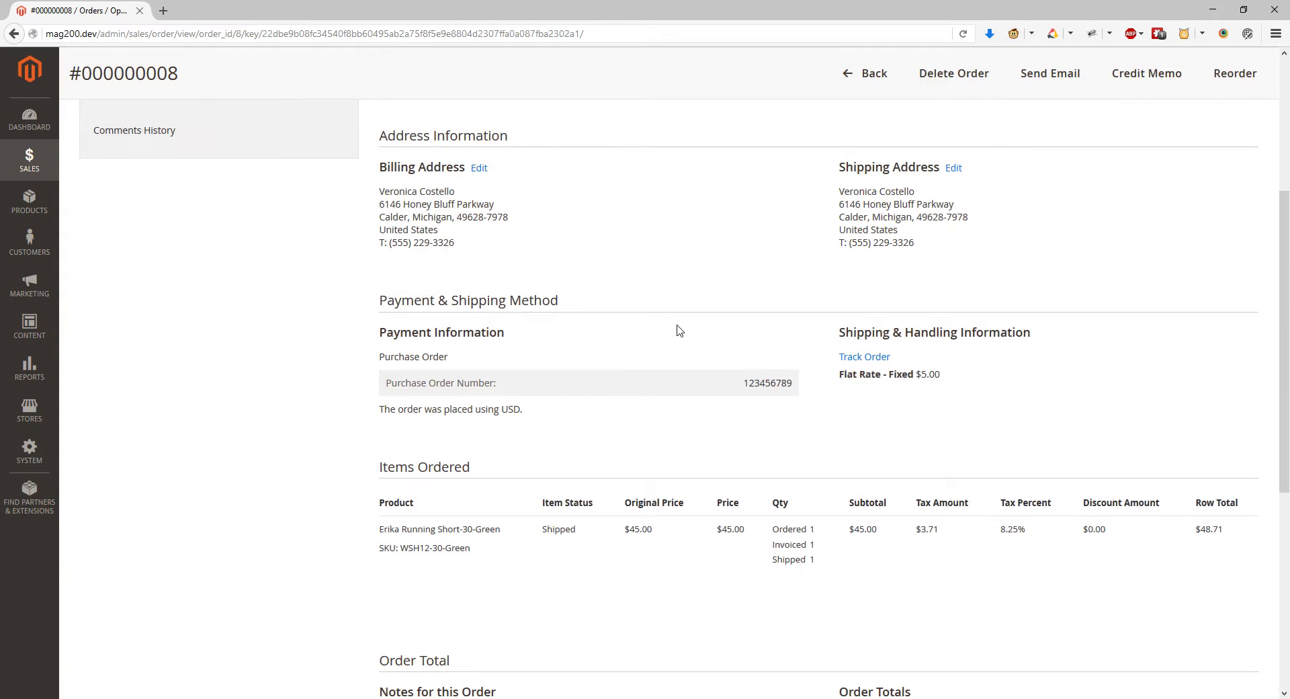
{"action": "scroll", "coordinate": [541, 329], "scroll_direction": "up", "scroll_amount": 1}
{"action": "scroll", "coordinate": [671, 357], "scroll_direction": "down", "scroll_amount": 4}
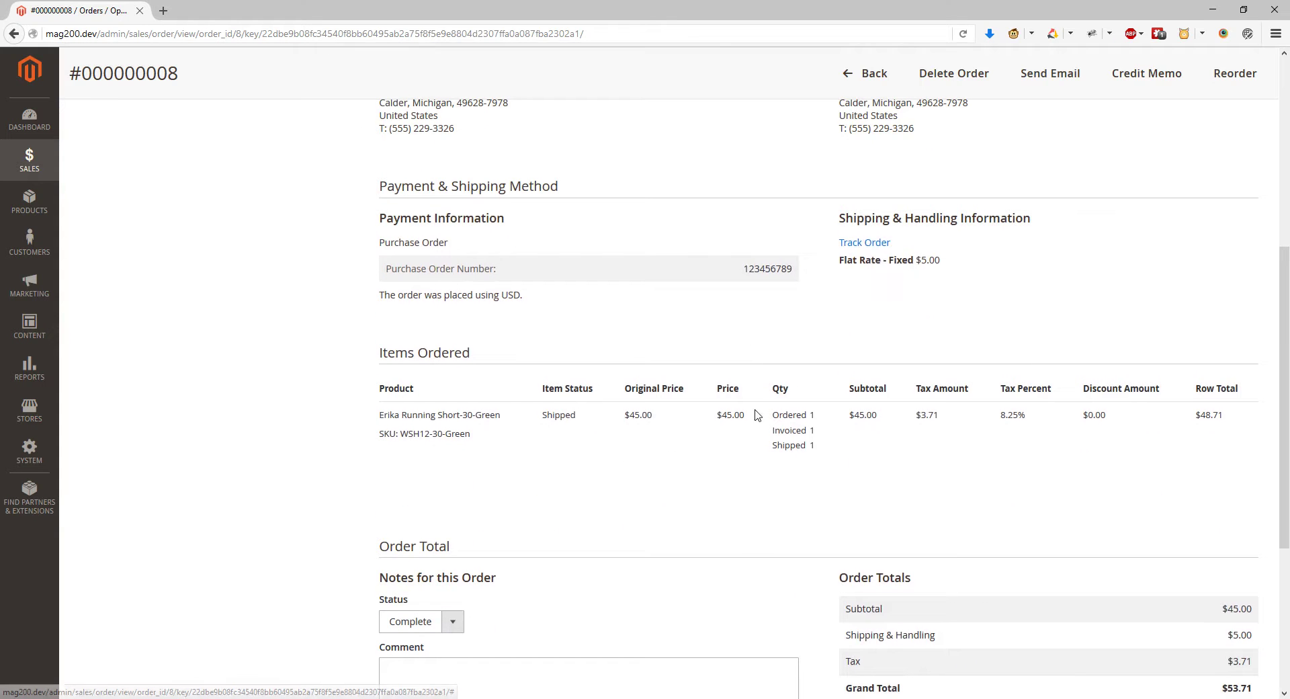
{"action": "scroll", "coordinate": [692, 360], "scroll_direction": "down", "scroll_amount": 6}
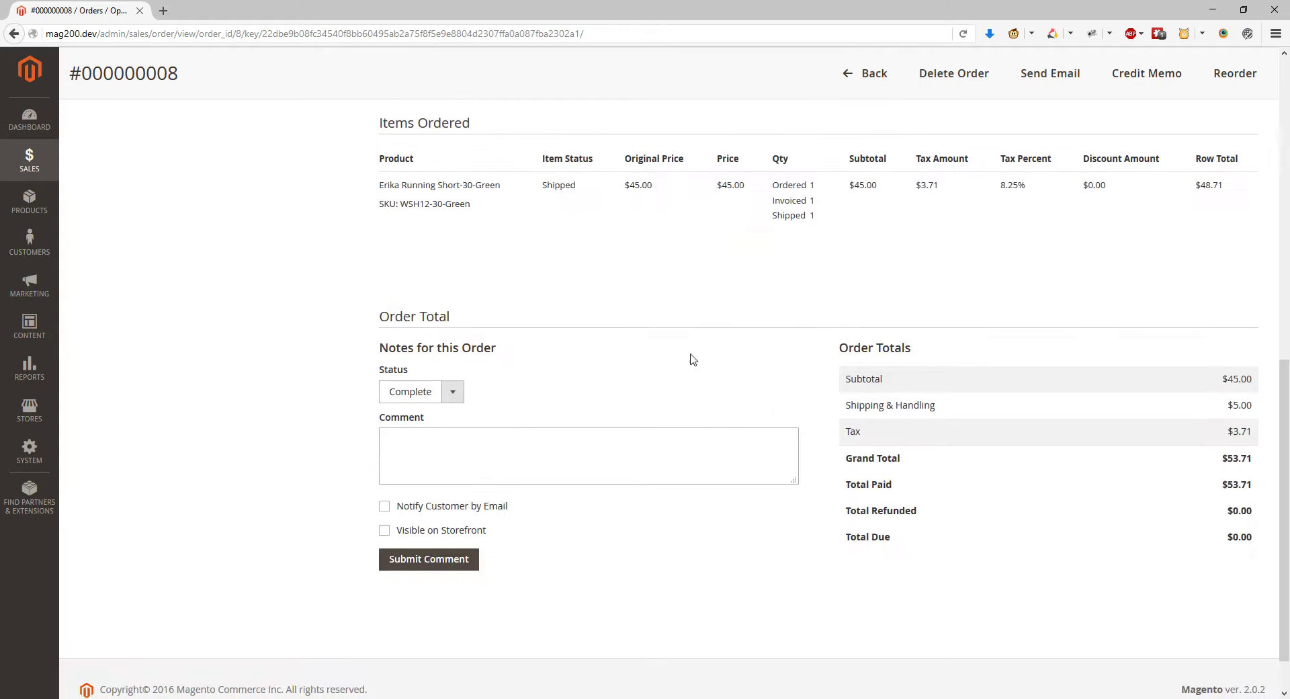
Step: Check the order's status options and its order totals from the subtotal to the total due
{"action": "left_click", "coordinate": [425, 395]}
{"action": "left_click", "coordinate": [431, 410]}
{"action": "left_click_drag", "start_coordinate": [872, 381], "coordinate": [969, 551]}
{"action": "left_click", "coordinate": [966, 550]}
{"action": "scroll", "coordinate": [938, 537], "scroll_direction": "up", "scroll_amount": 6}
{"action": "scroll", "coordinate": [939, 537], "scroll_direction": "up", "scroll_amount": 2}
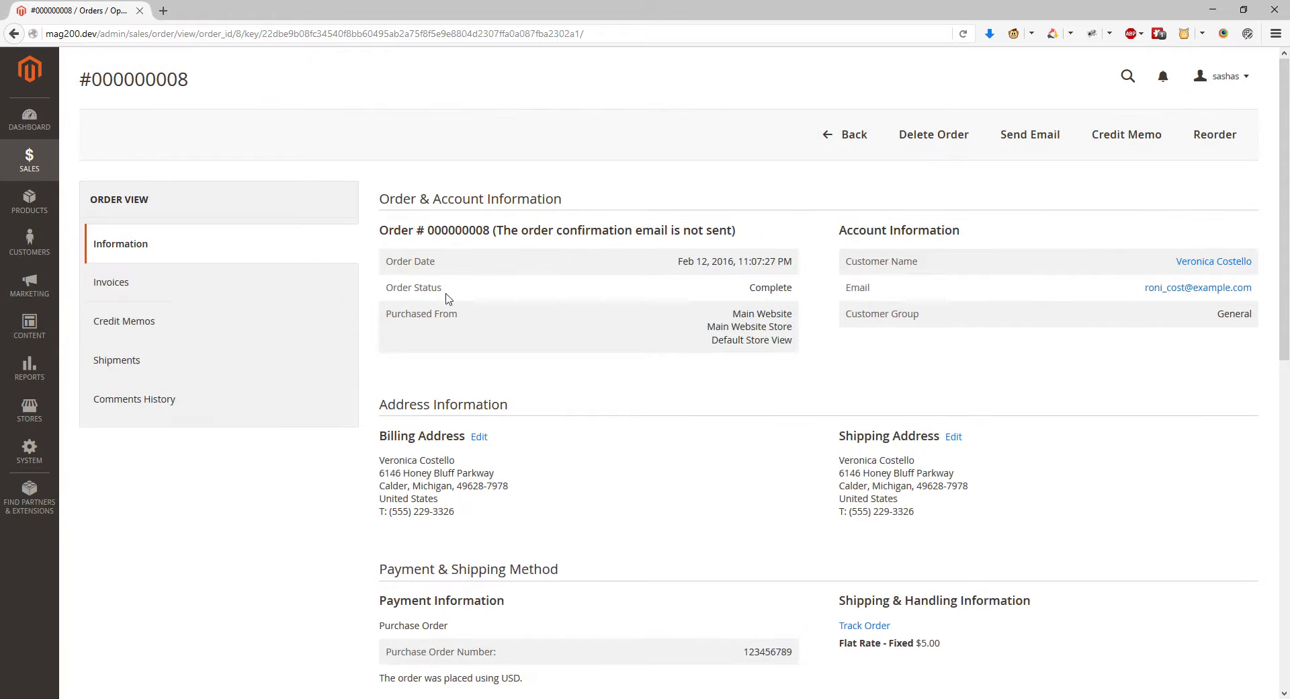
Step: Review the order's invoices, credit memos, shipments and comments history
{"action": "left_click", "coordinate": [209, 290]}
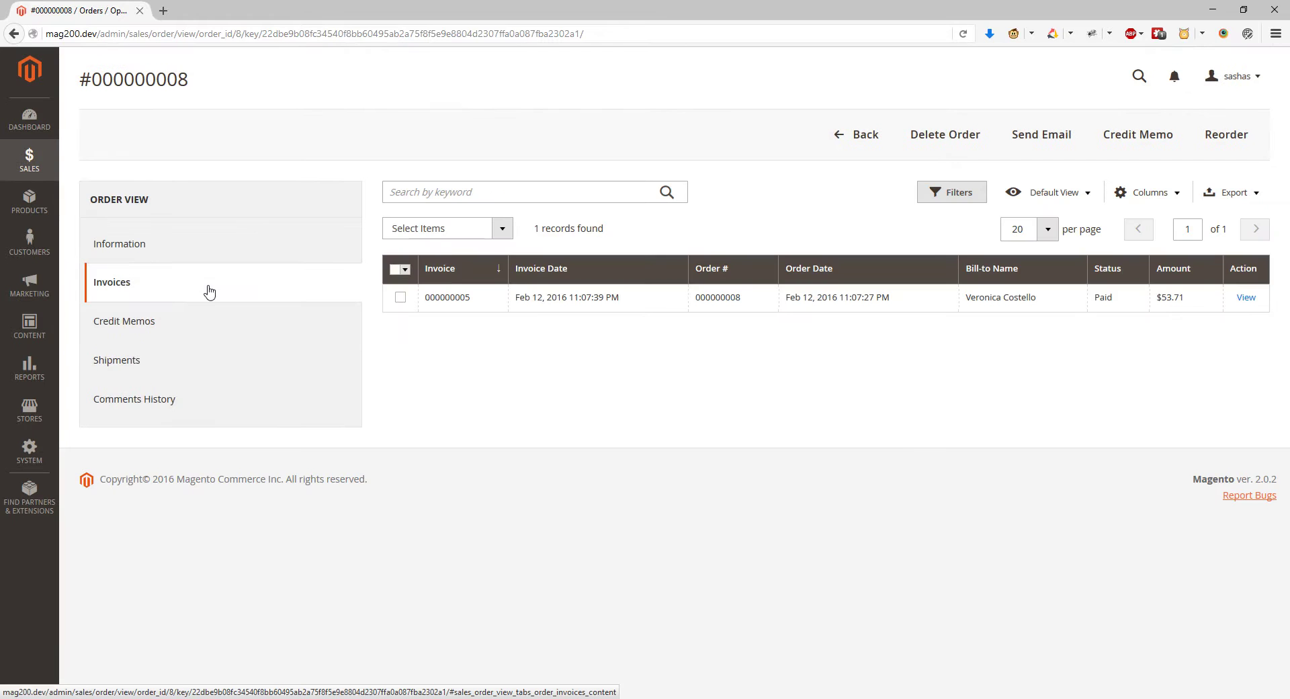
{"action": "left_click", "coordinate": [210, 325]}
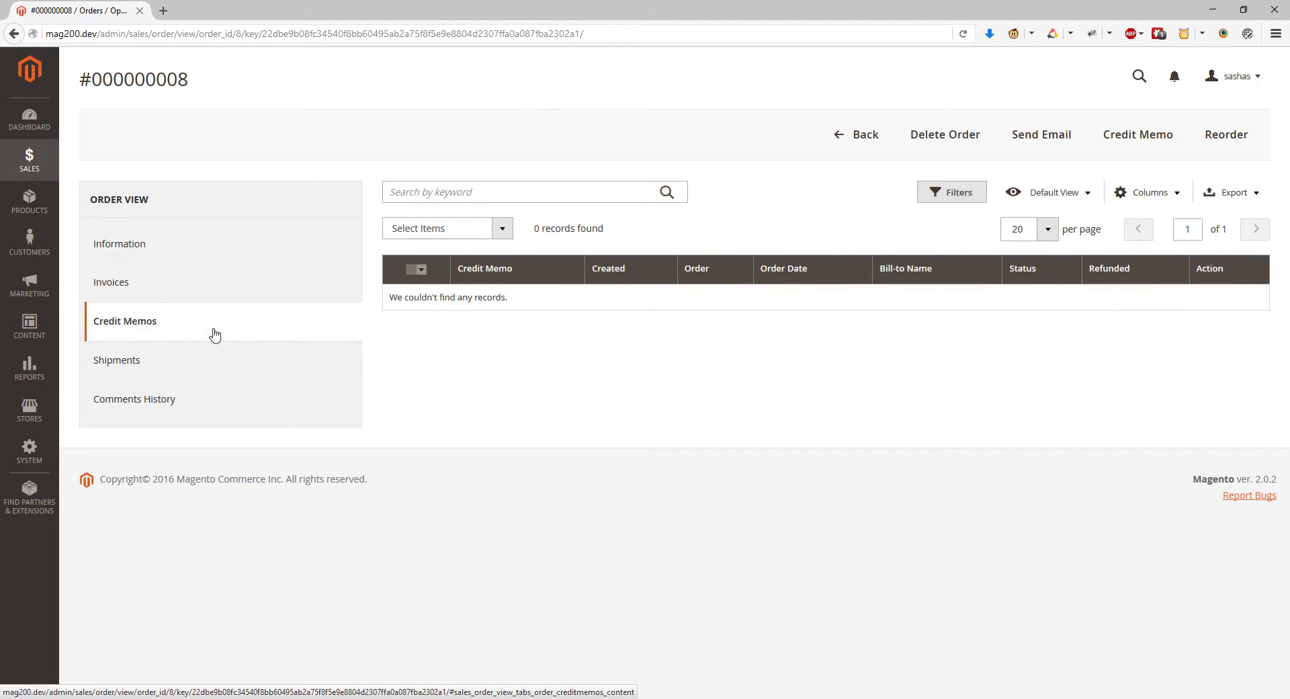
{"action": "left_click", "coordinate": [210, 378]}
{"action": "left_click", "coordinate": [209, 410]}
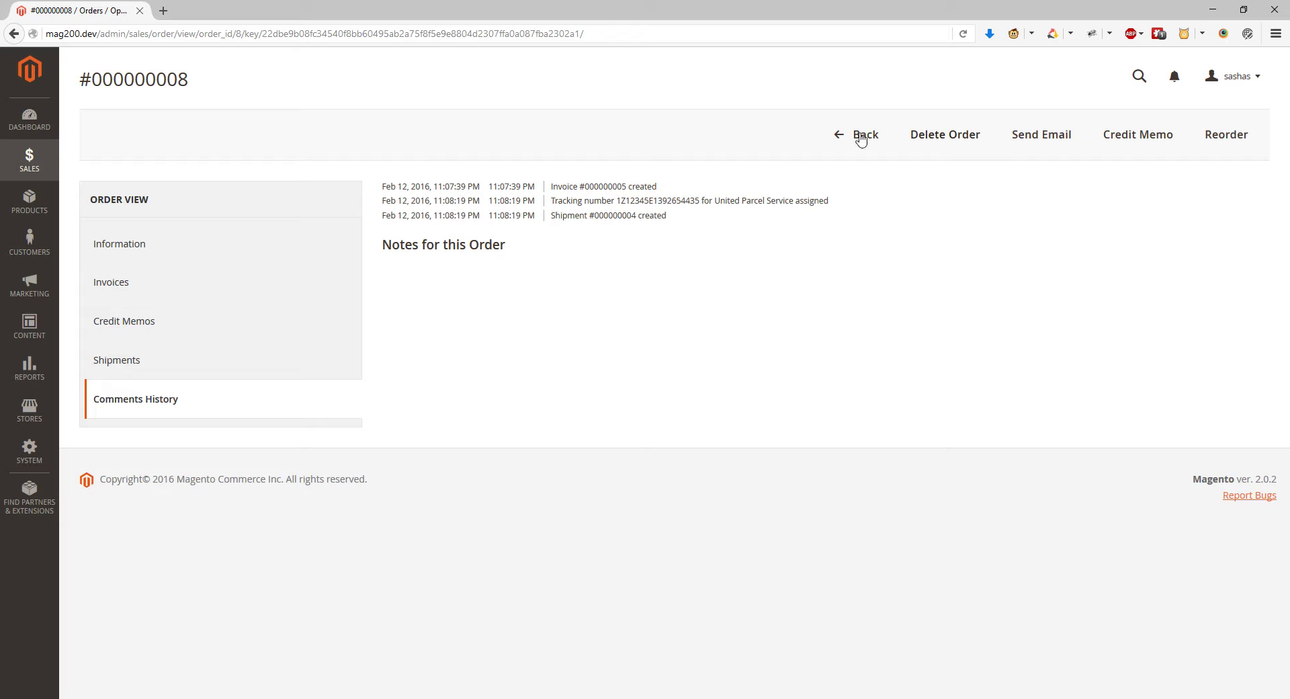
Step: Return to the orders list and sort it by Status in descending order
{"action": "left_click", "coordinate": [836, 138]}
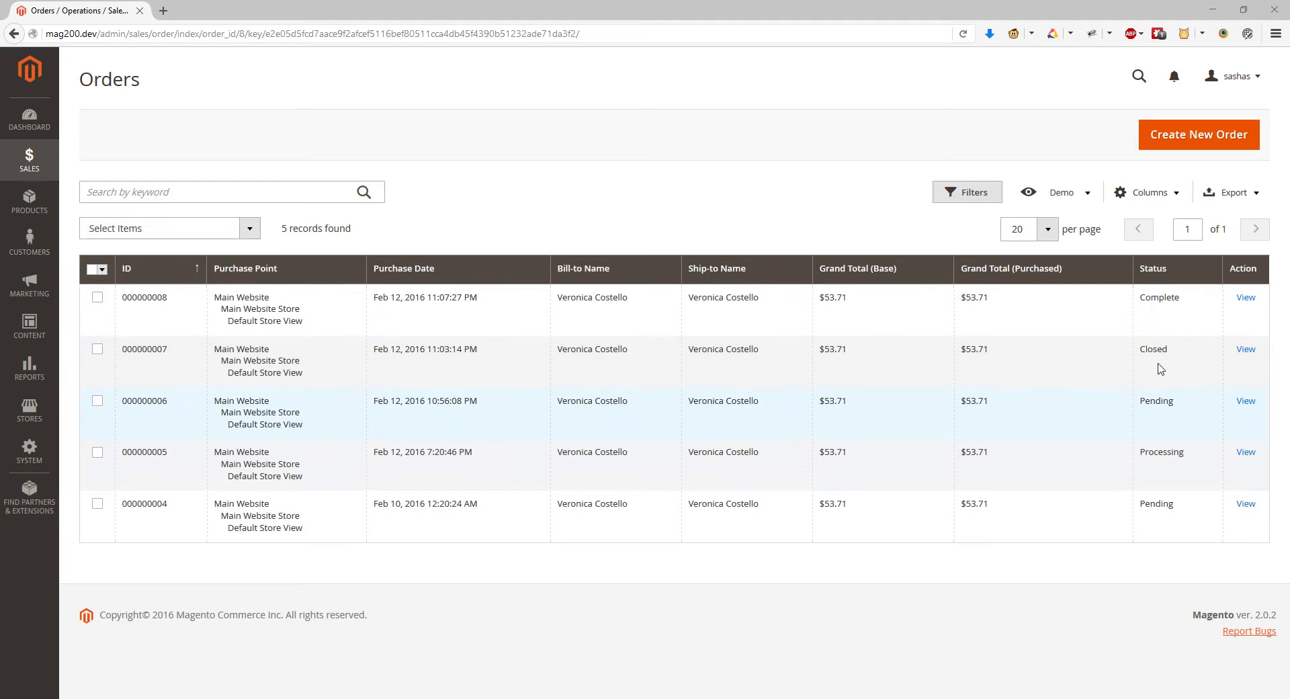
{"action": "left_click", "coordinate": [1176, 270]}
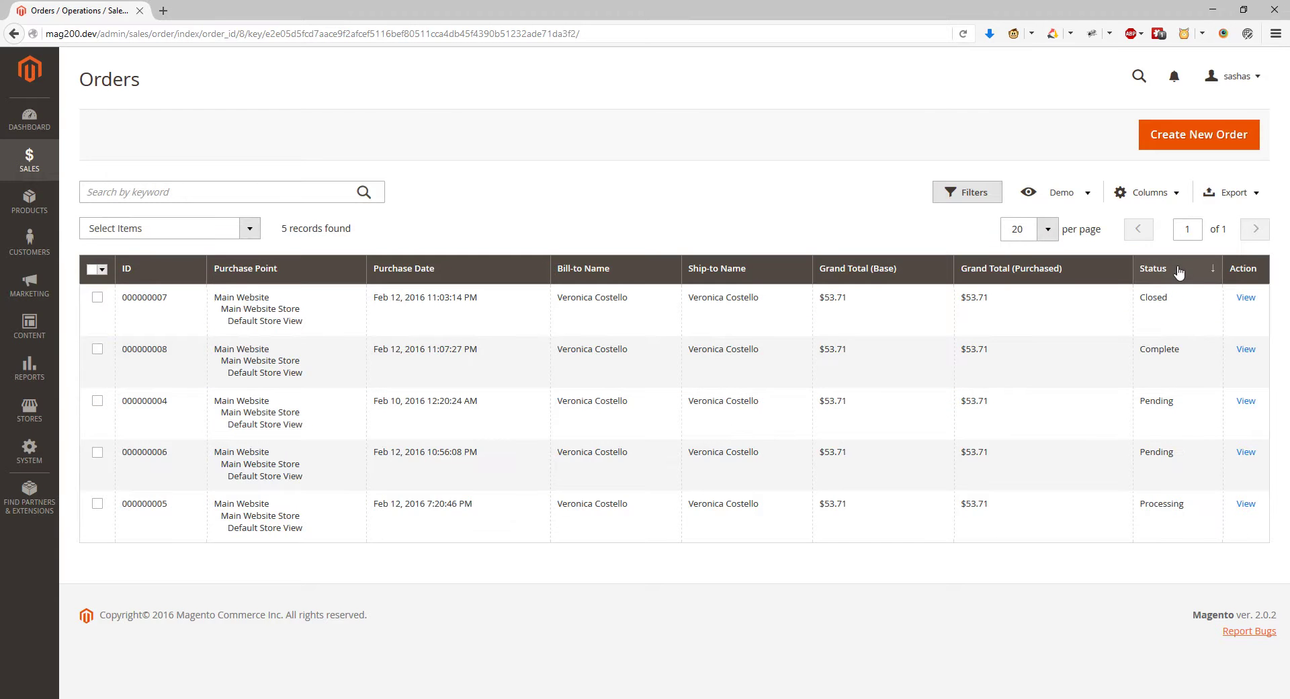
{"action": "left_click", "coordinate": [1179, 270]}
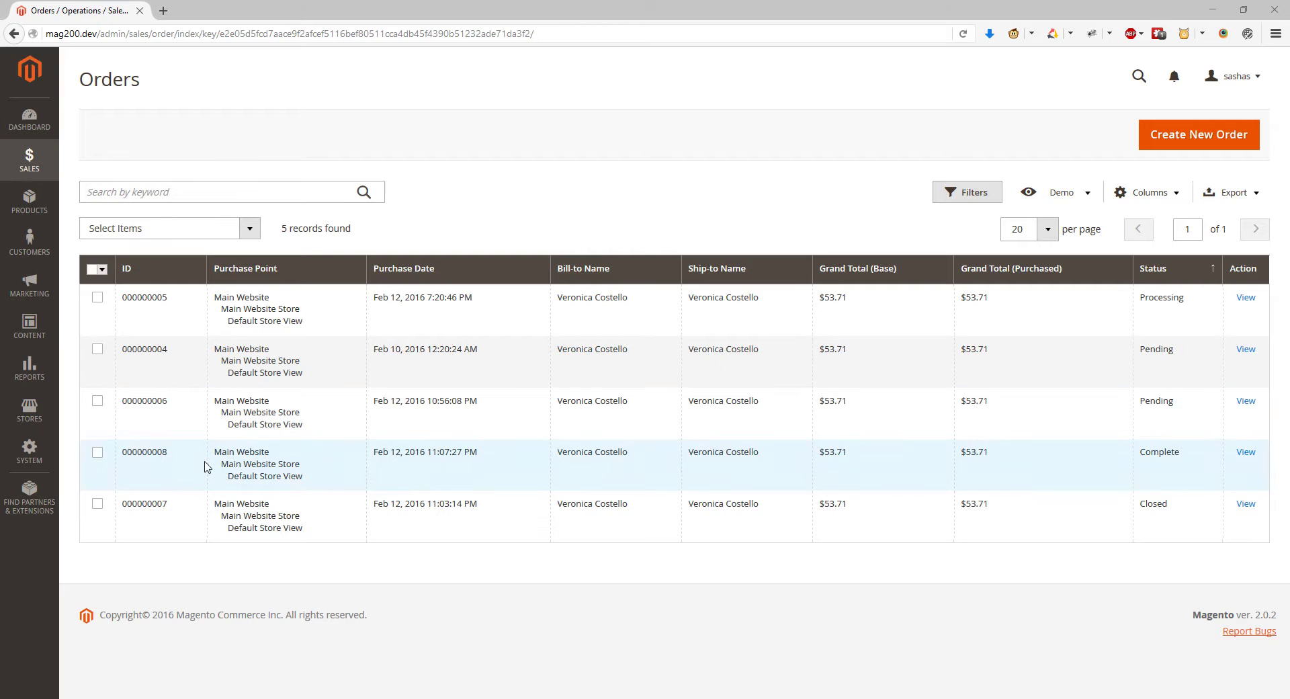
Step: Search the orders list by the Complete order's number and clear the keyword filter
{"action": "left_click_drag", "start_coordinate": [172, 454], "coordinate": [82, 452]}
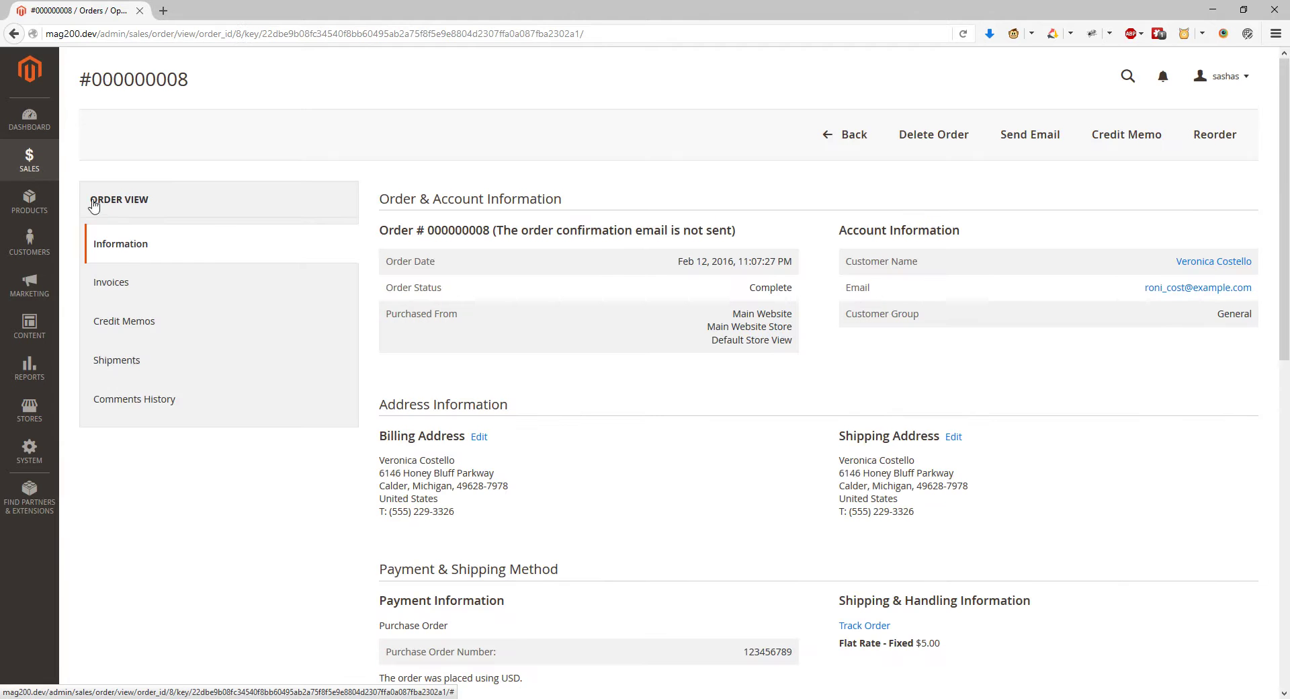
{"action": "left_click", "coordinate": [43, 167]}
{"action": "left_click", "coordinate": [98, 162]}
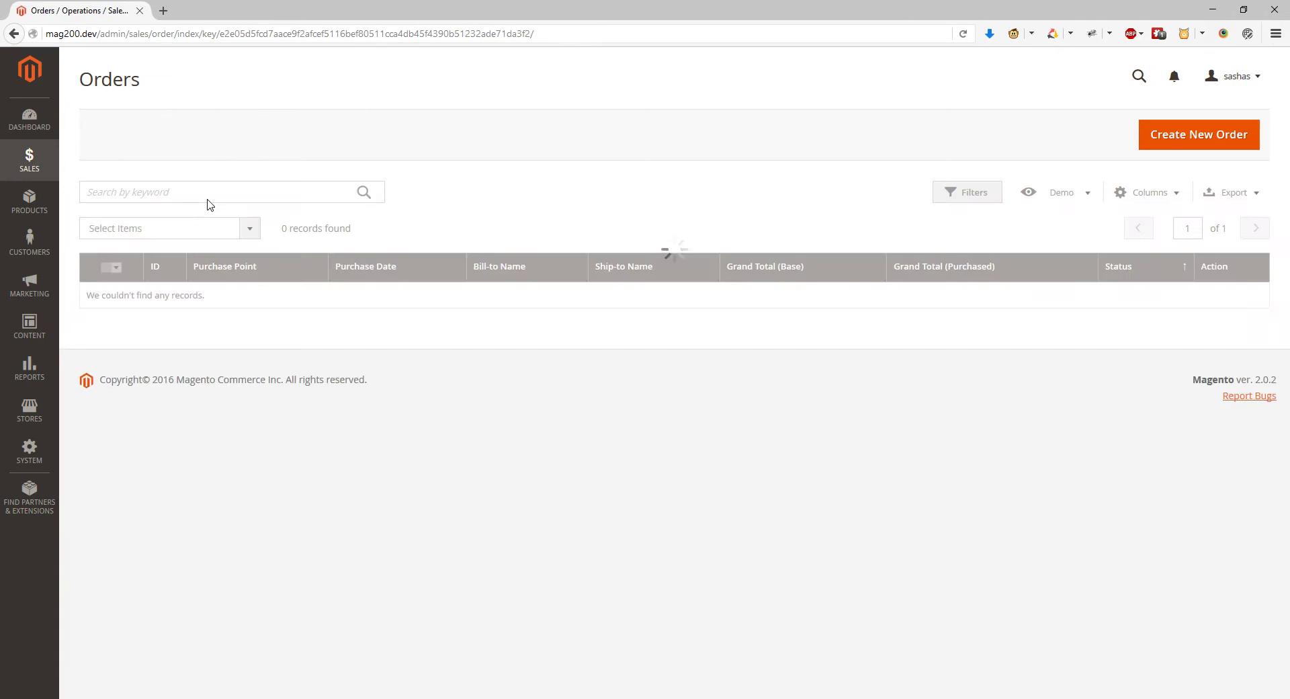
{"action": "left_click", "coordinate": [209, 191]}
{"action": "type", "text": "000000008"}
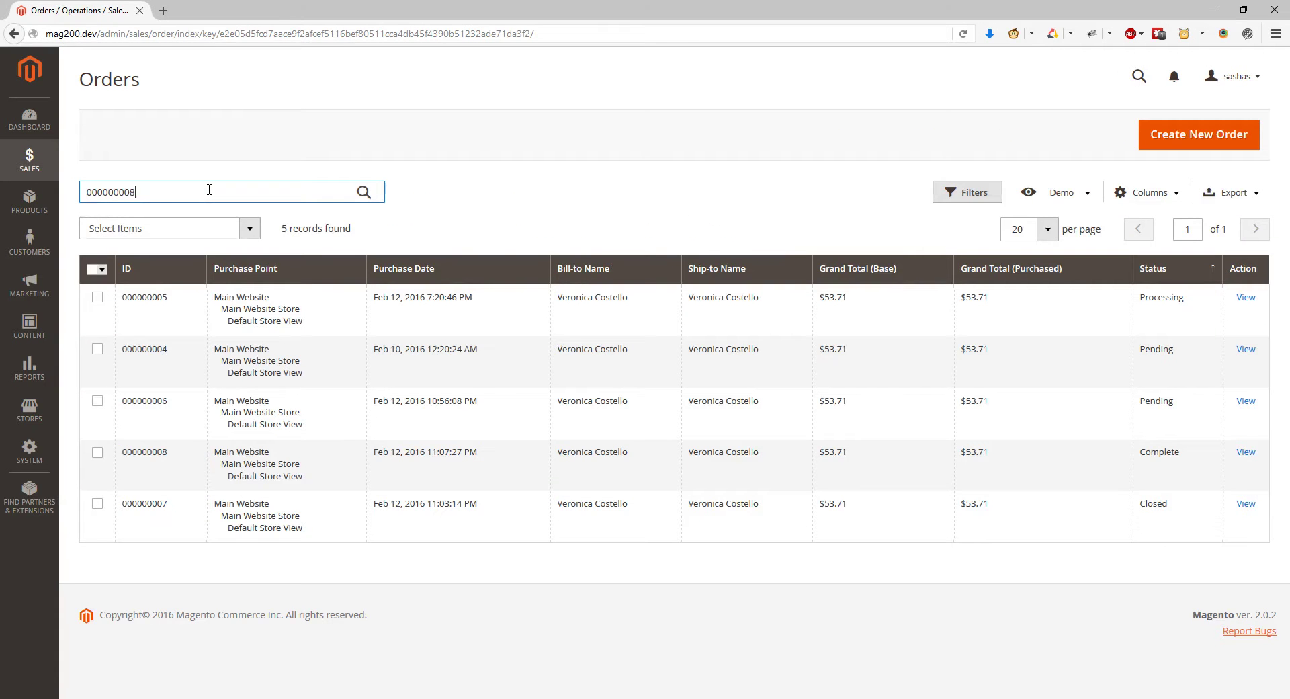
{"action": "key", "text": "Return"}
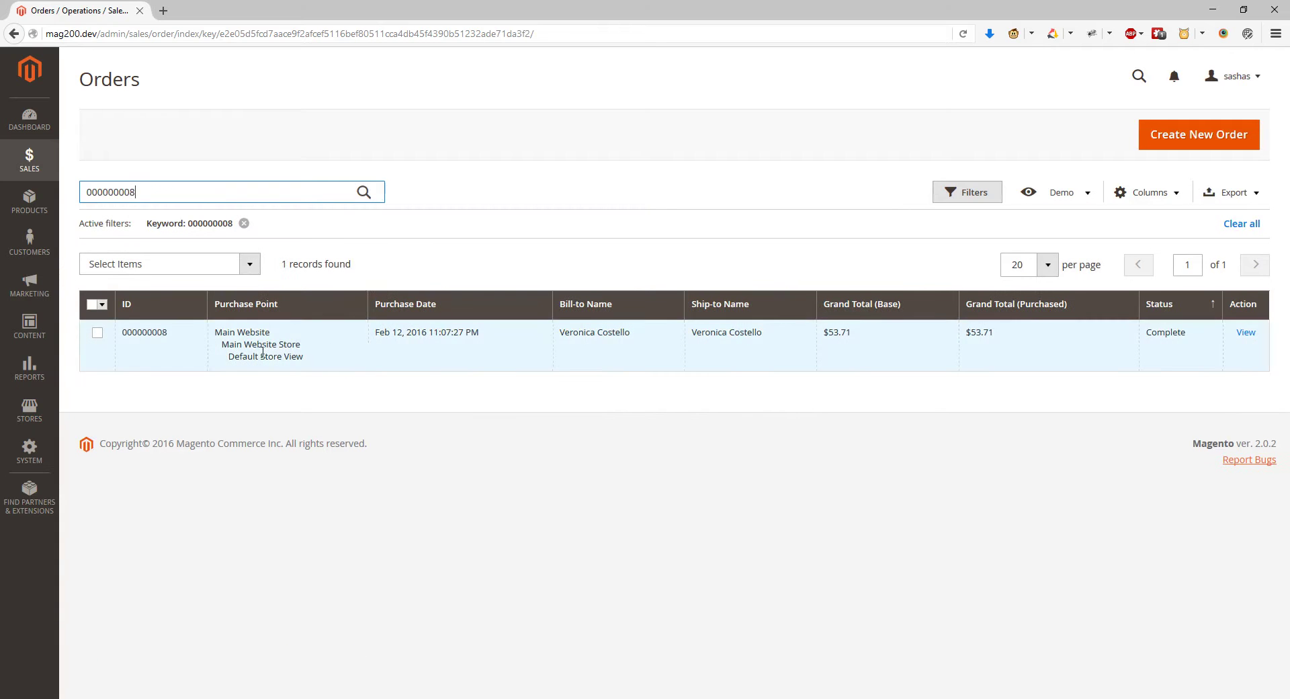
{"action": "left_click", "coordinate": [244, 223]}
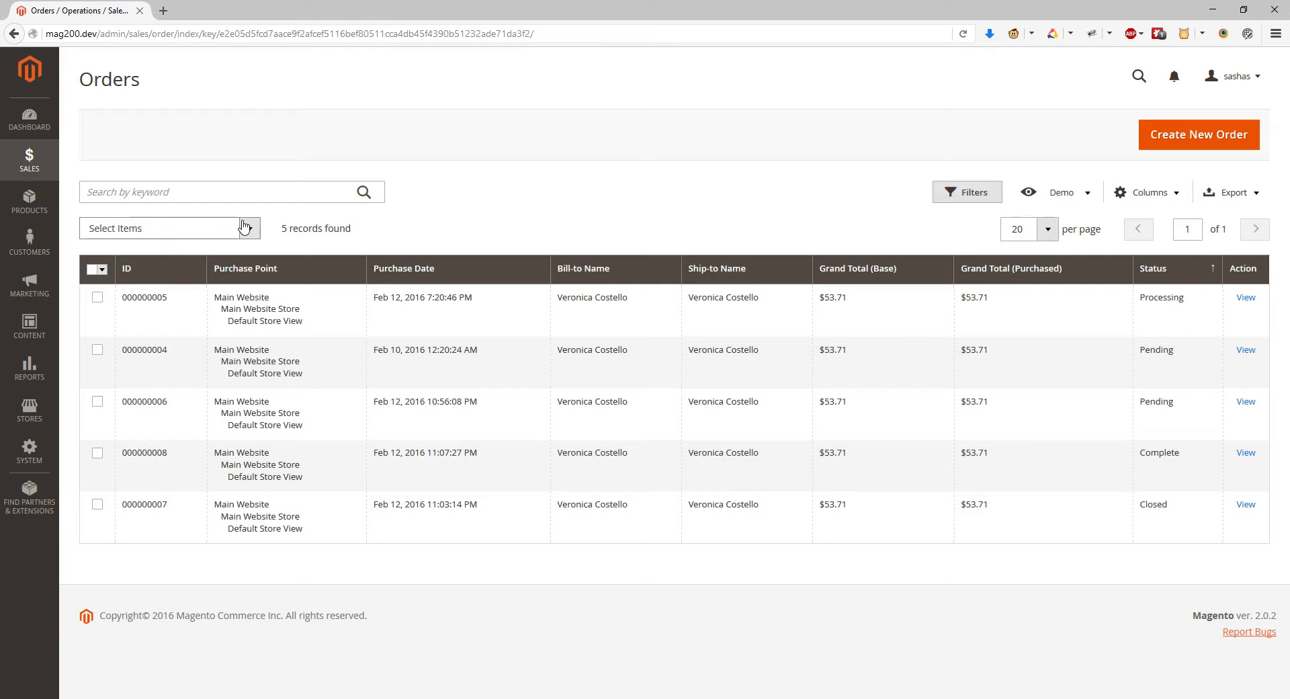
Step: Examine which columns can be shown or hidden in the orders grid
{"action": "left_click", "coordinate": [1088, 192]}
{"action": "left_click", "coordinate": [1160, 201]}
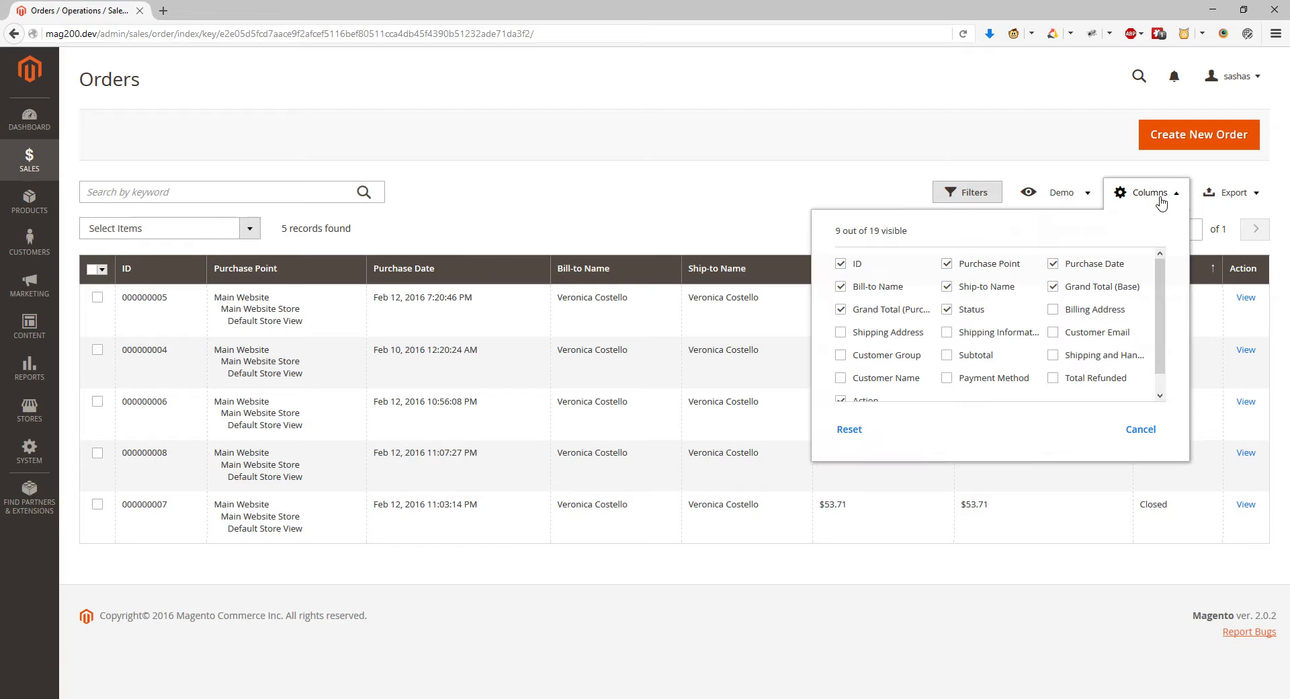
{"action": "scroll", "coordinate": [1102, 343], "scroll_direction": "down", "scroll_amount": 1}
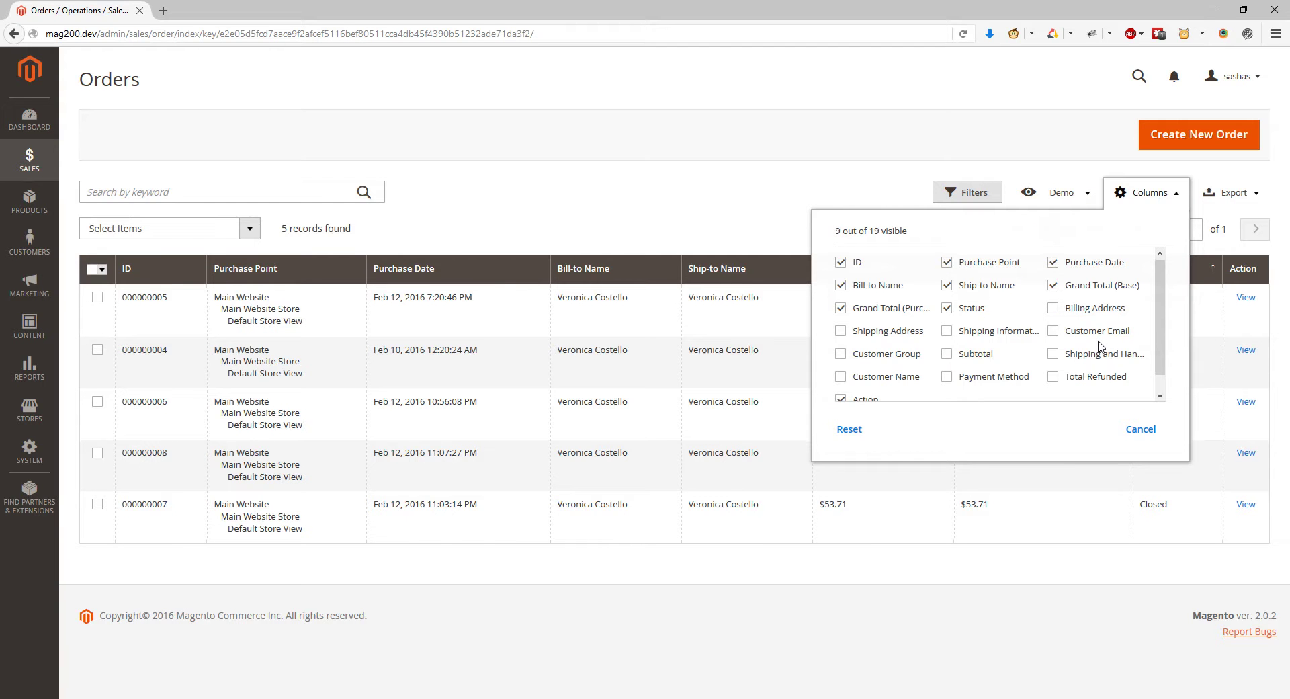
{"action": "scroll", "coordinate": [1101, 345], "scroll_direction": "up", "scroll_amount": 1}
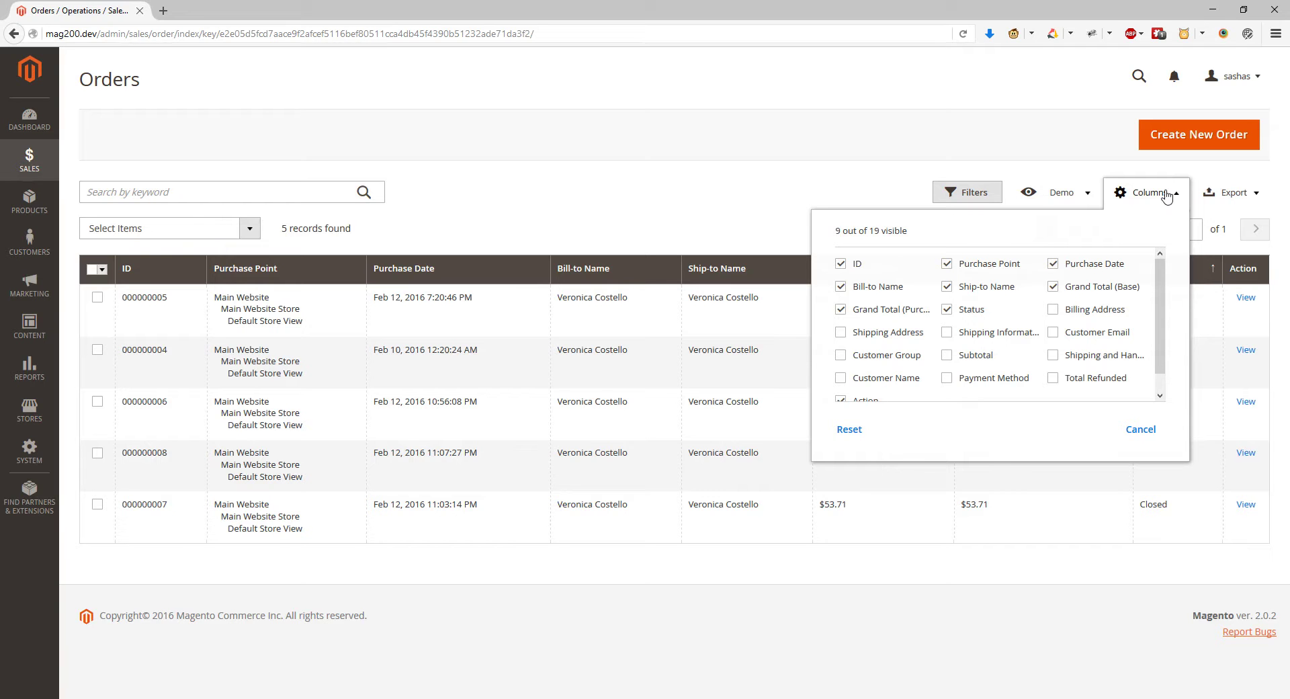
{"action": "scroll", "coordinate": [1073, 317], "scroll_direction": "down", "scroll_amount": 1}
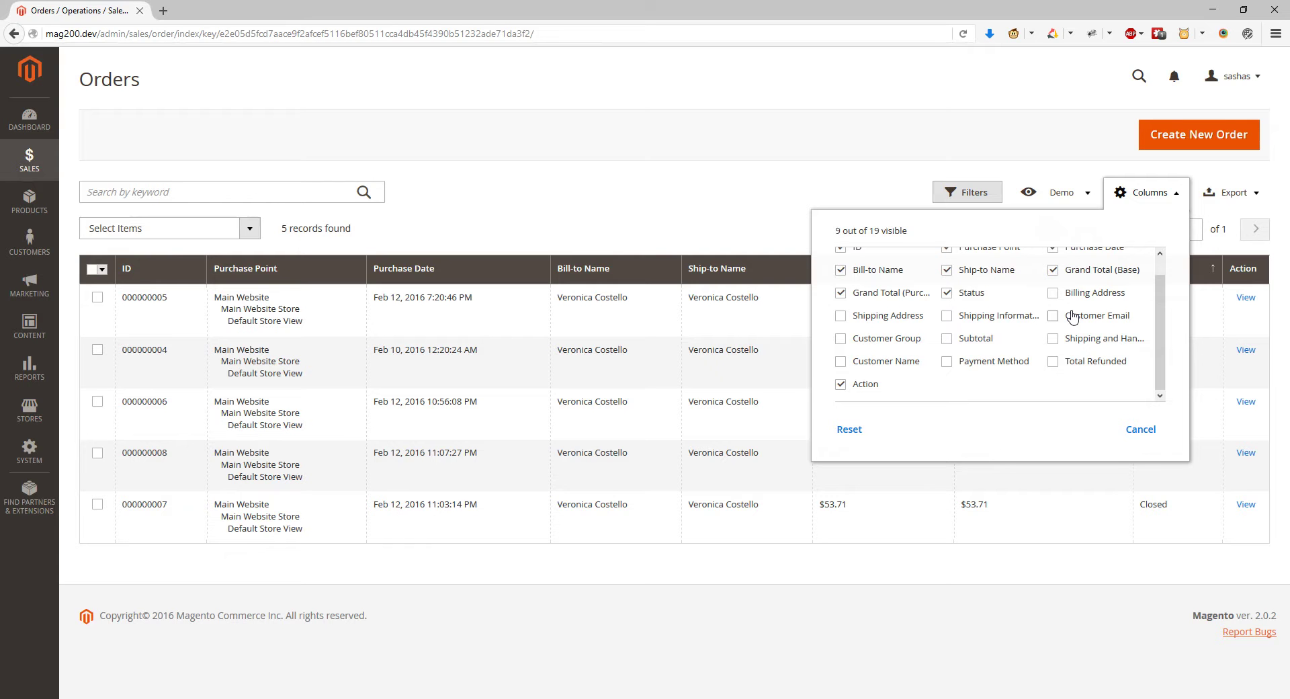
{"action": "scroll", "coordinate": [989, 368], "scroll_direction": "up", "scroll_amount": 1}
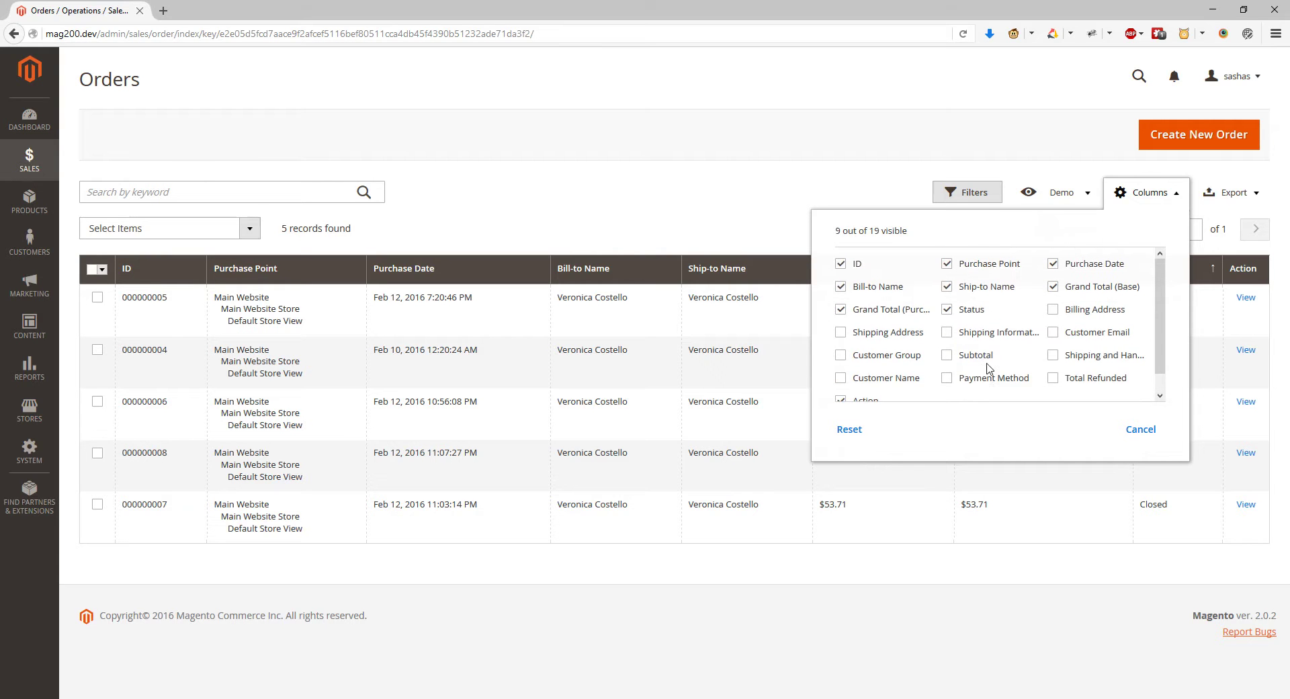
{"action": "scroll", "coordinate": [989, 368], "scroll_direction": "down", "scroll_amount": 1}
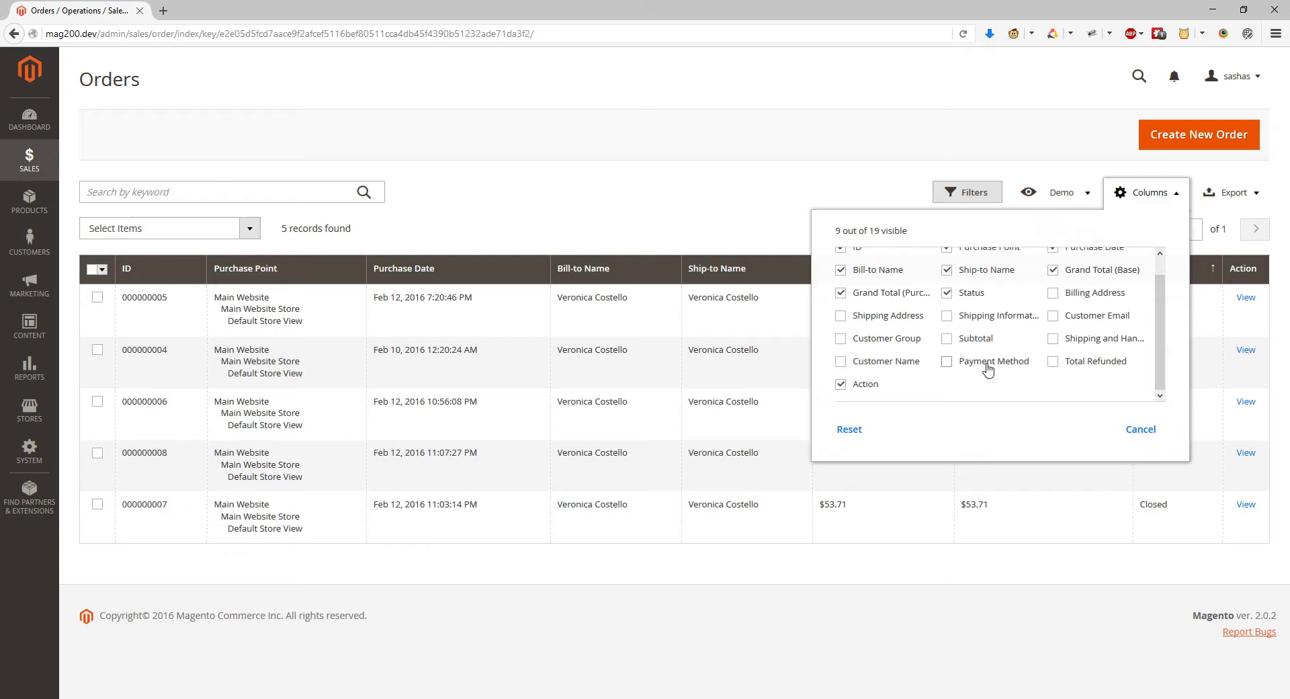
{"action": "scroll", "coordinate": [988, 368], "scroll_direction": "up", "scroll_amount": 1}
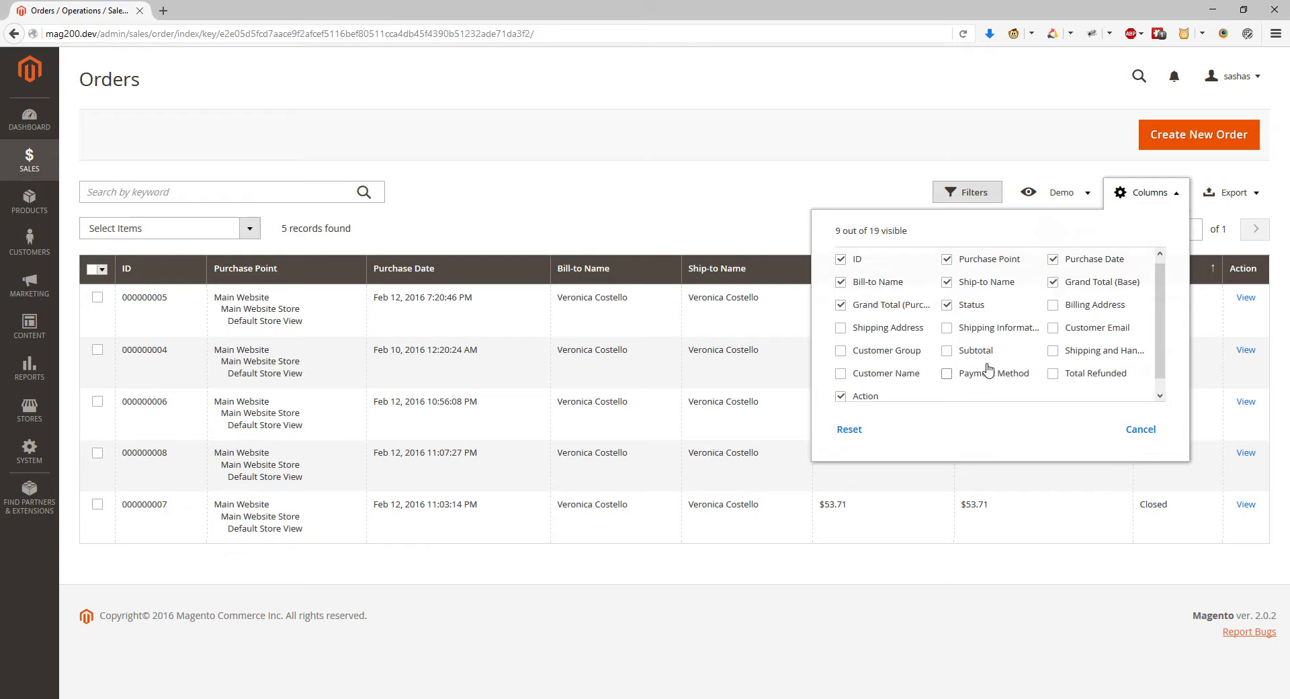
{"action": "left_click", "coordinate": [1144, 195]}
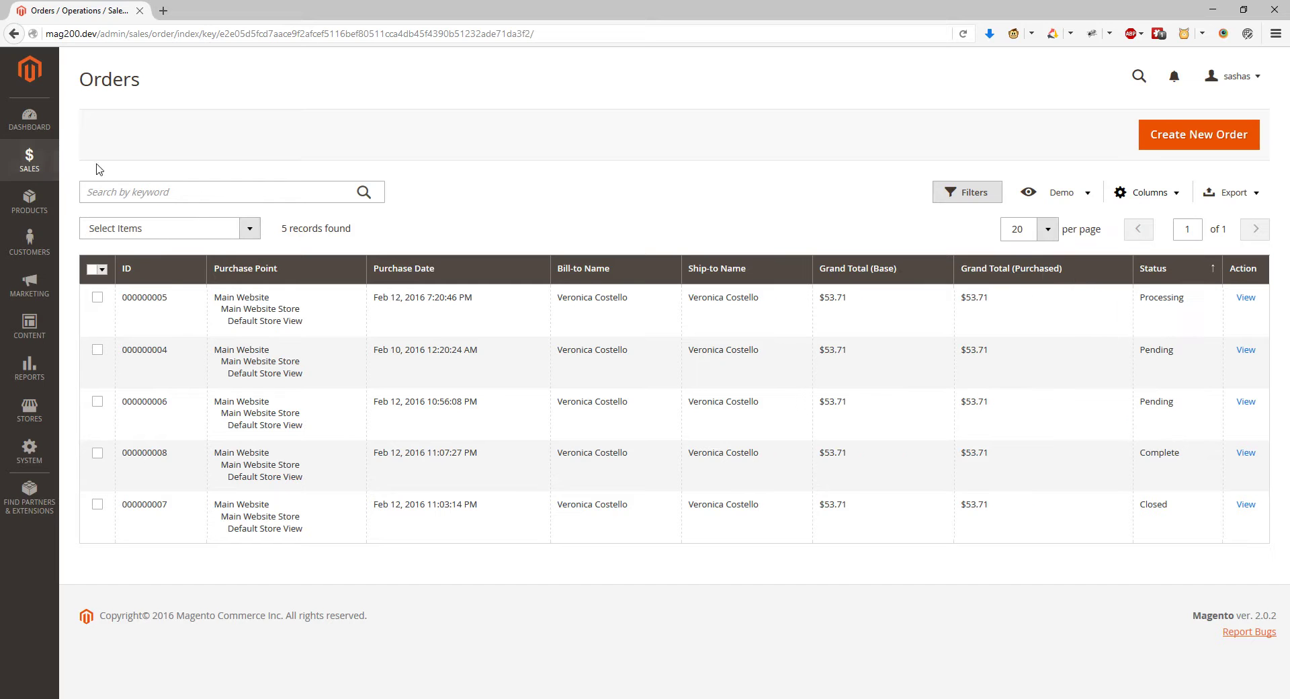
Step: Open the invoices list and review its filters, saved views and export formats
{"action": "left_click", "coordinate": [27, 158]}
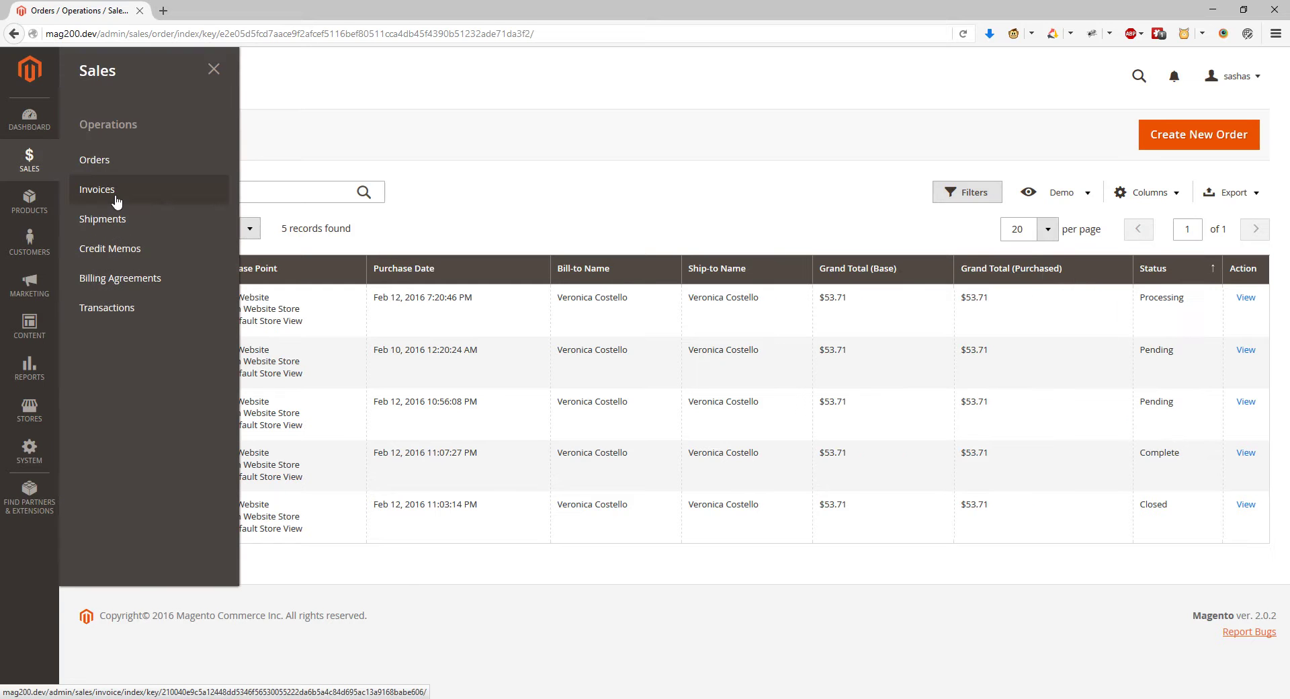
{"action": "left_click", "coordinate": [115, 201]}
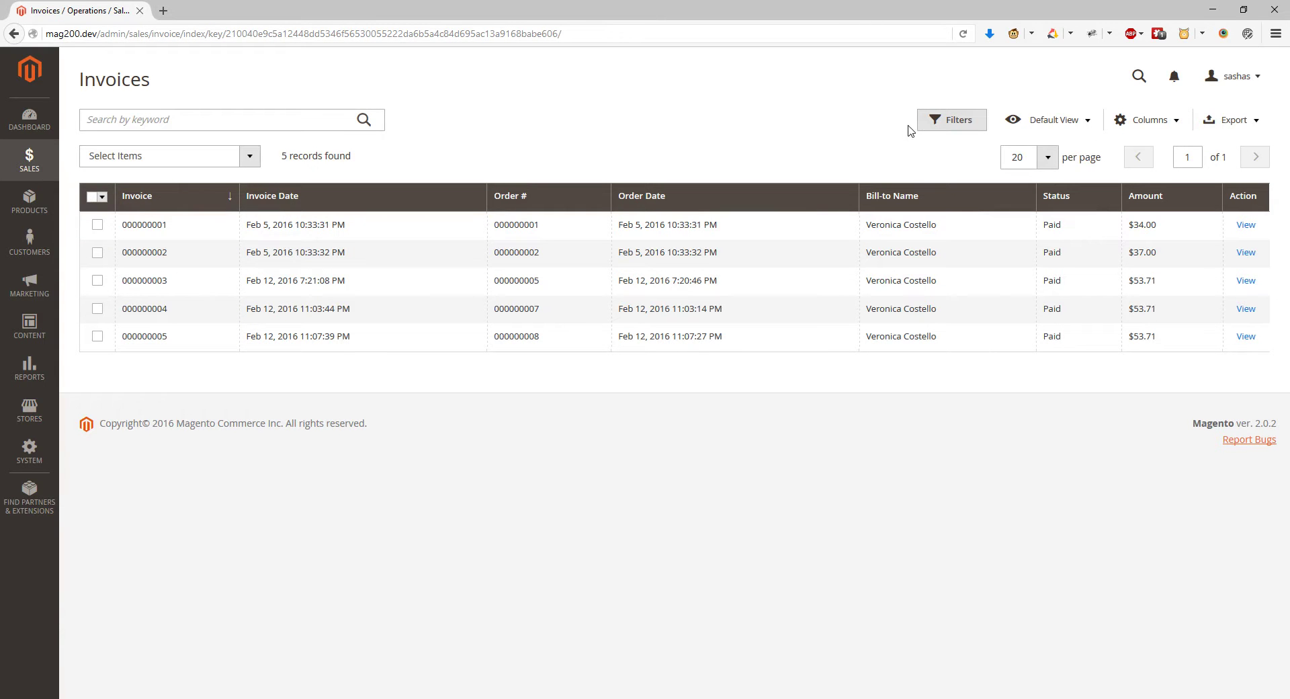
{"action": "left_click", "coordinate": [959, 122]}
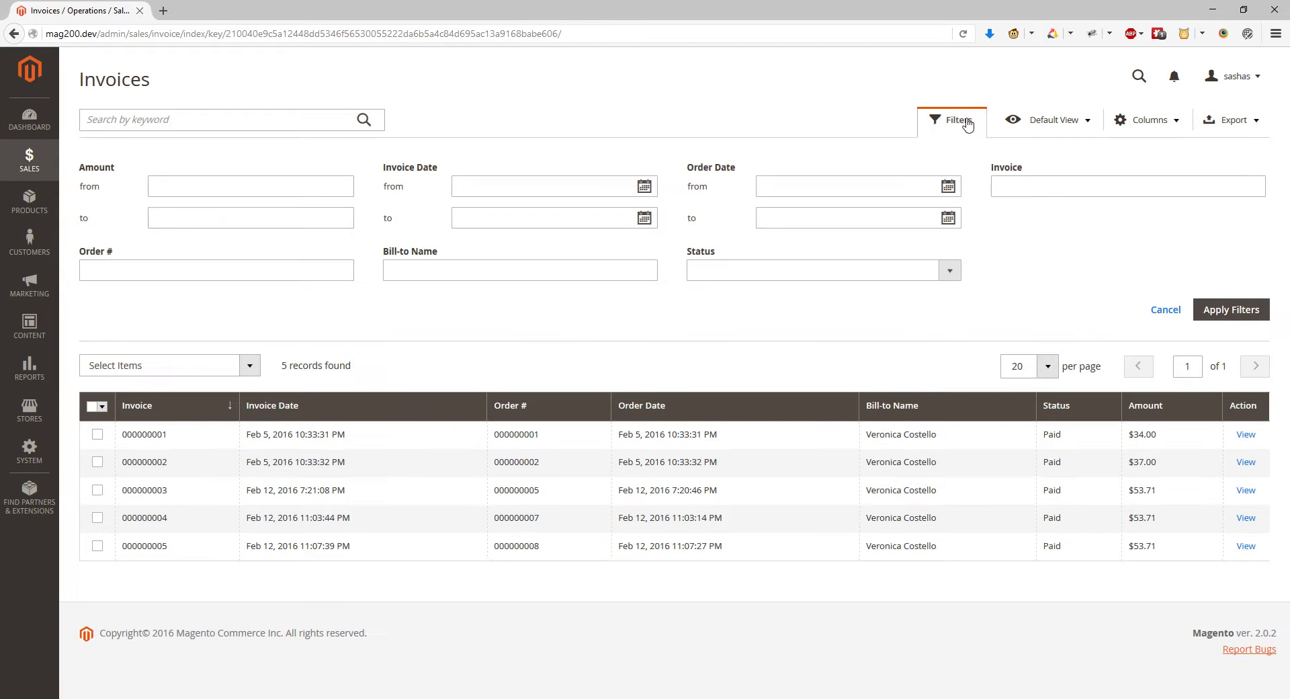
{"action": "left_click", "coordinate": [1026, 123]}
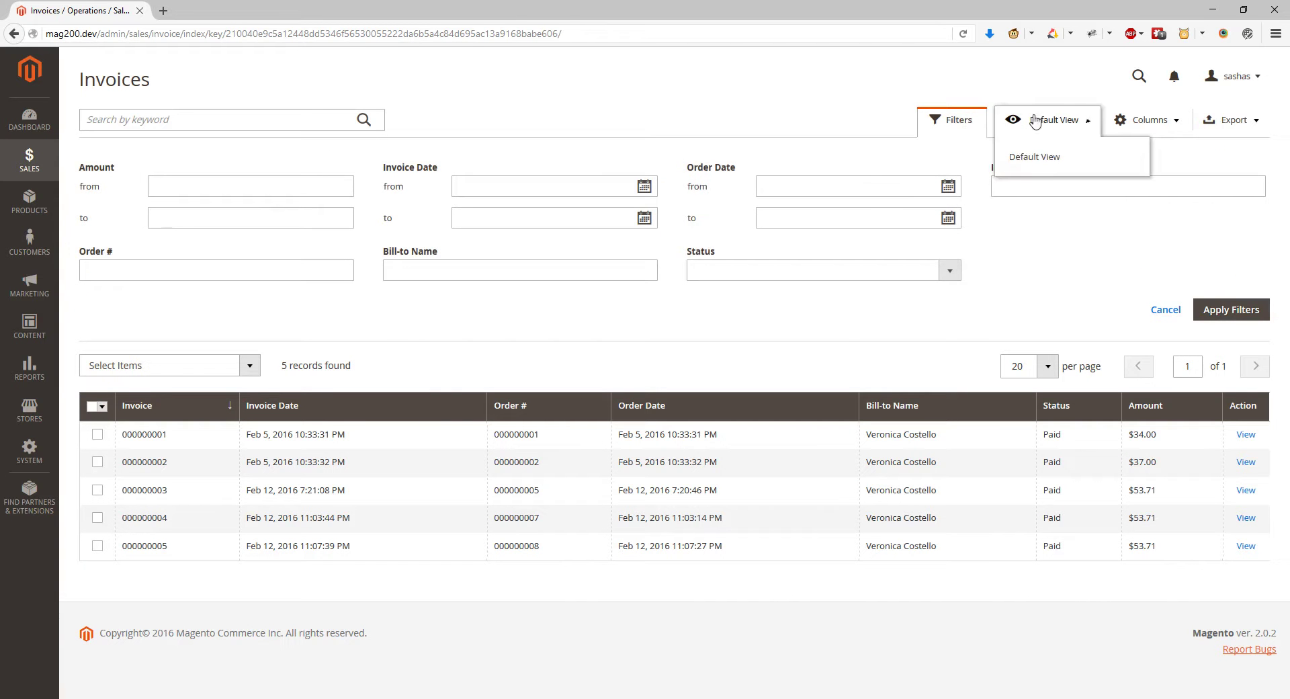
{"action": "left_click", "coordinate": [1121, 121]}
{"action": "left_click", "coordinate": [1220, 122]}
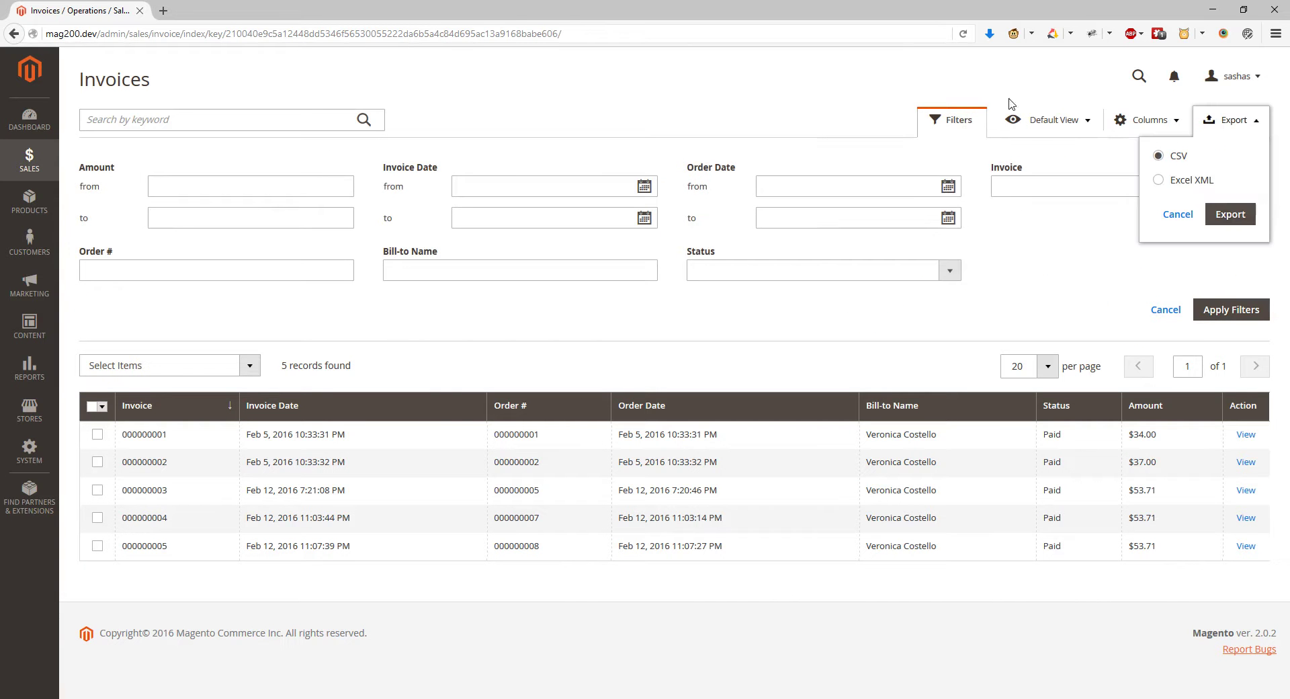
{"action": "left_click", "coordinate": [1006, 119]}
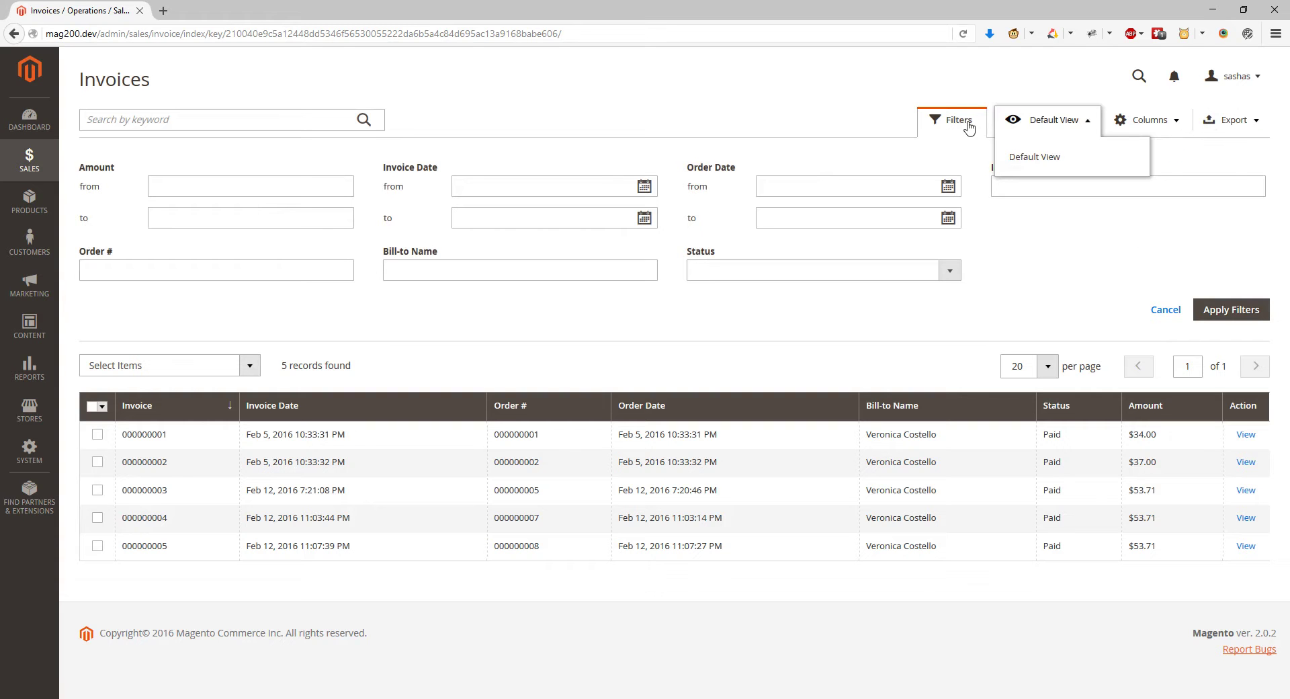
{"action": "left_click", "coordinate": [977, 139]}
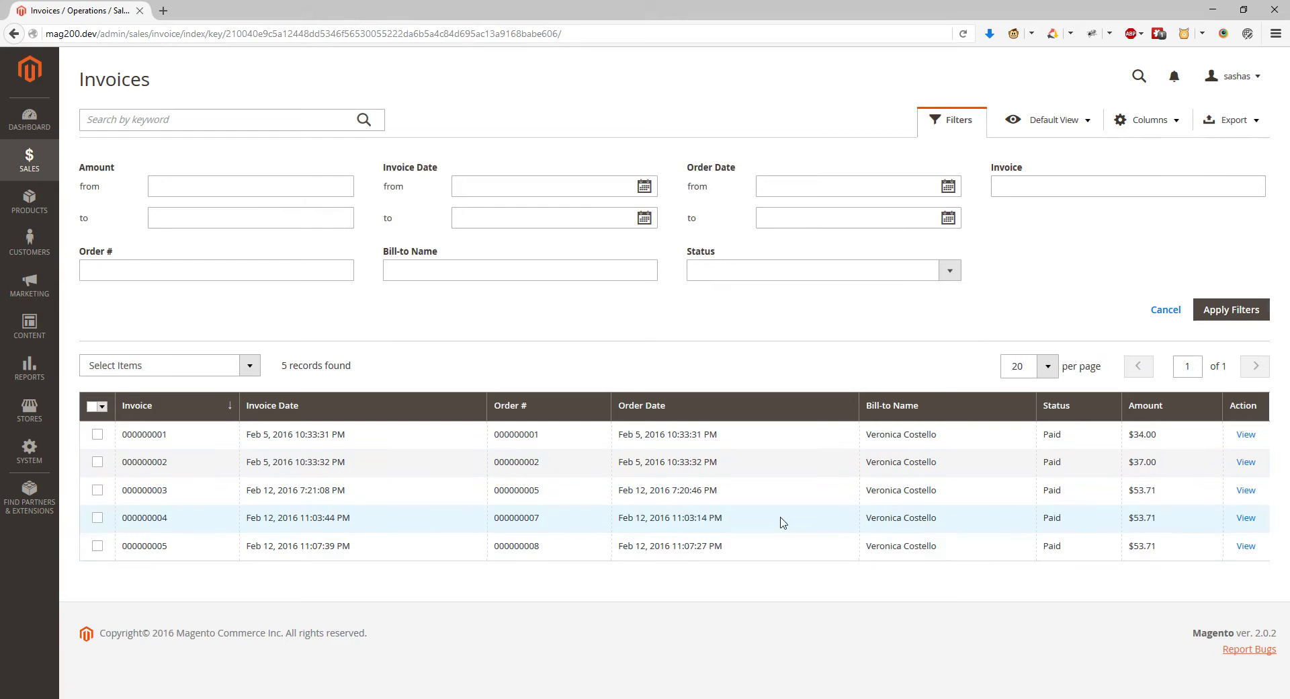
Step: Open the invoice dated Feb 12, 2016 11:03:44 PM and examine its order details, addresses, payment, invoiced items and totals
{"action": "left_click", "coordinate": [1247, 518]}
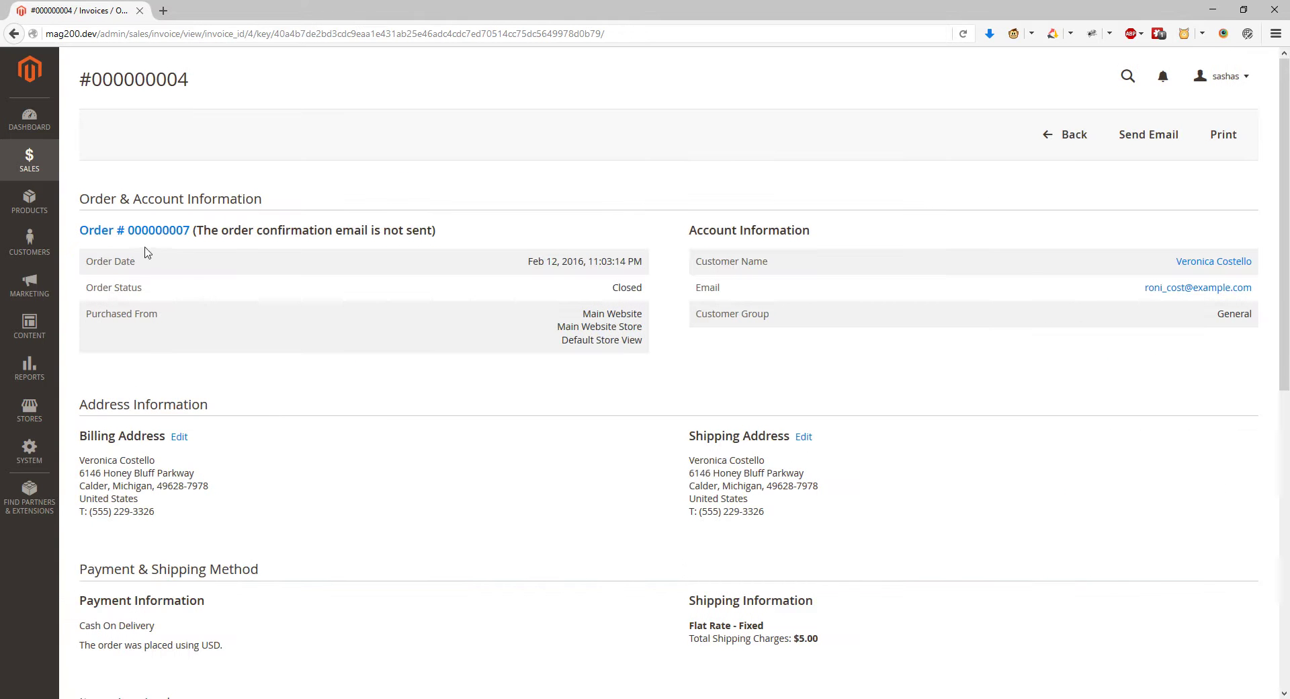
{"action": "scroll", "coordinate": [201, 309], "scroll_direction": "down", "scroll_amount": 7}
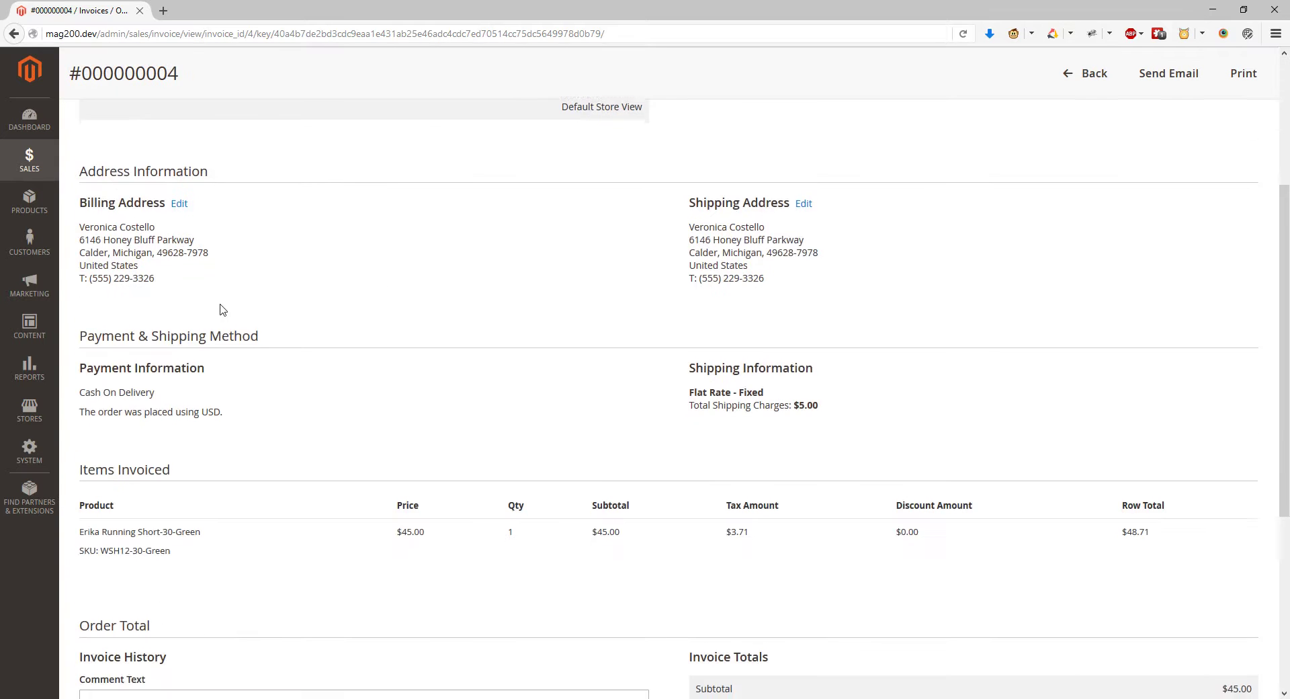
{"action": "scroll", "coordinate": [232, 311], "scroll_direction": "down", "scroll_amount": 2}
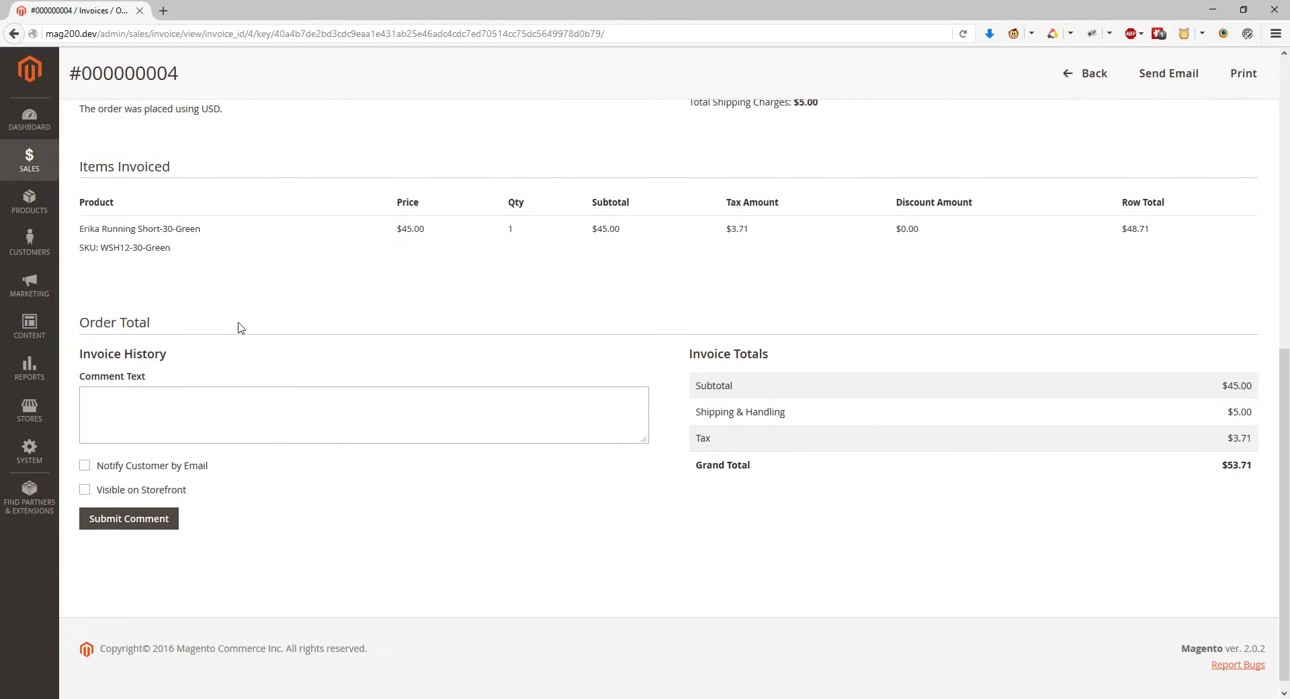
{"action": "scroll", "coordinate": [246, 333], "scroll_direction": "up", "scroll_amount": 5}
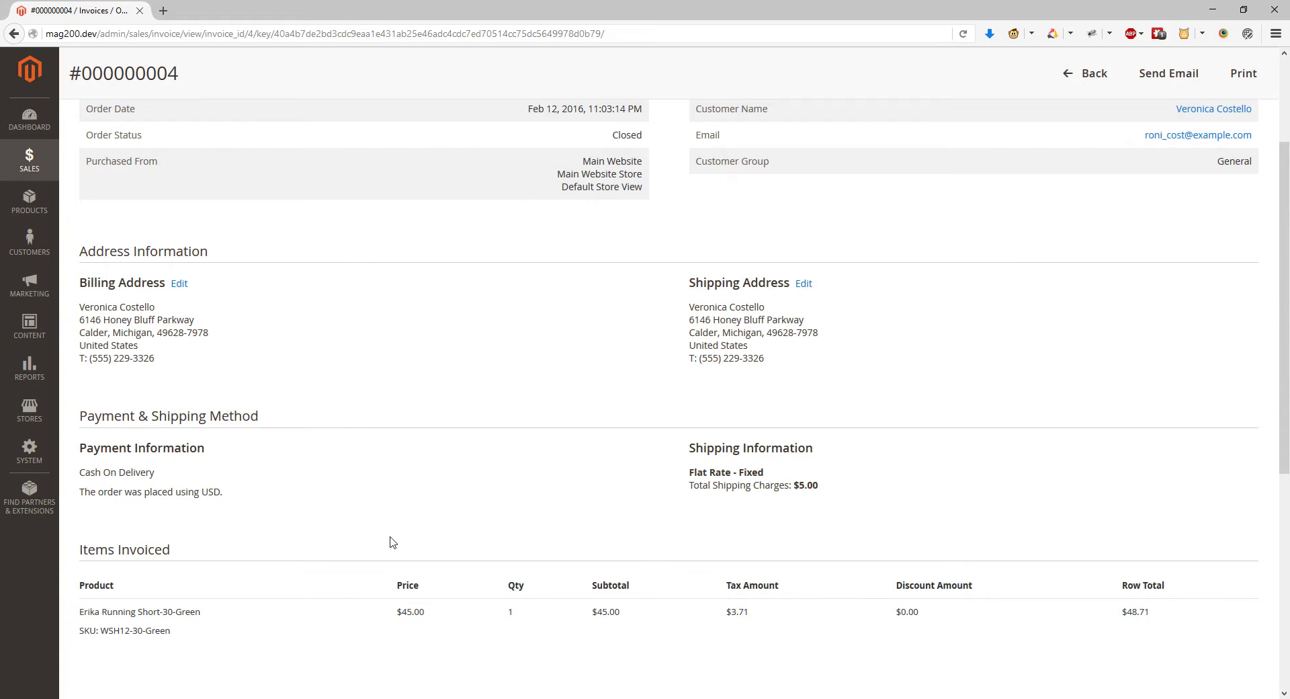
{"action": "scroll", "coordinate": [392, 543], "scroll_direction": "down", "scroll_amount": 4}
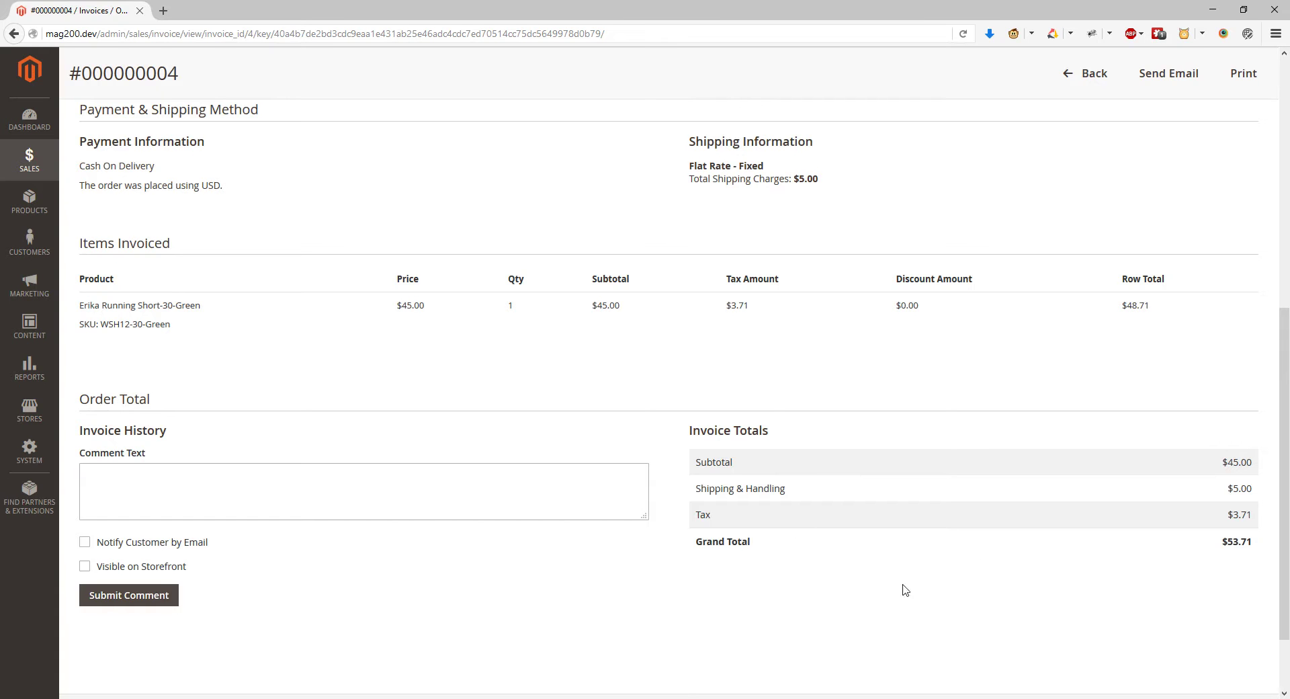
Step: Go to the shipments list, review the shipment dated Feb 12, 2016 11:08:19 PM and return to the list
{"action": "left_click", "coordinate": [31, 164]}
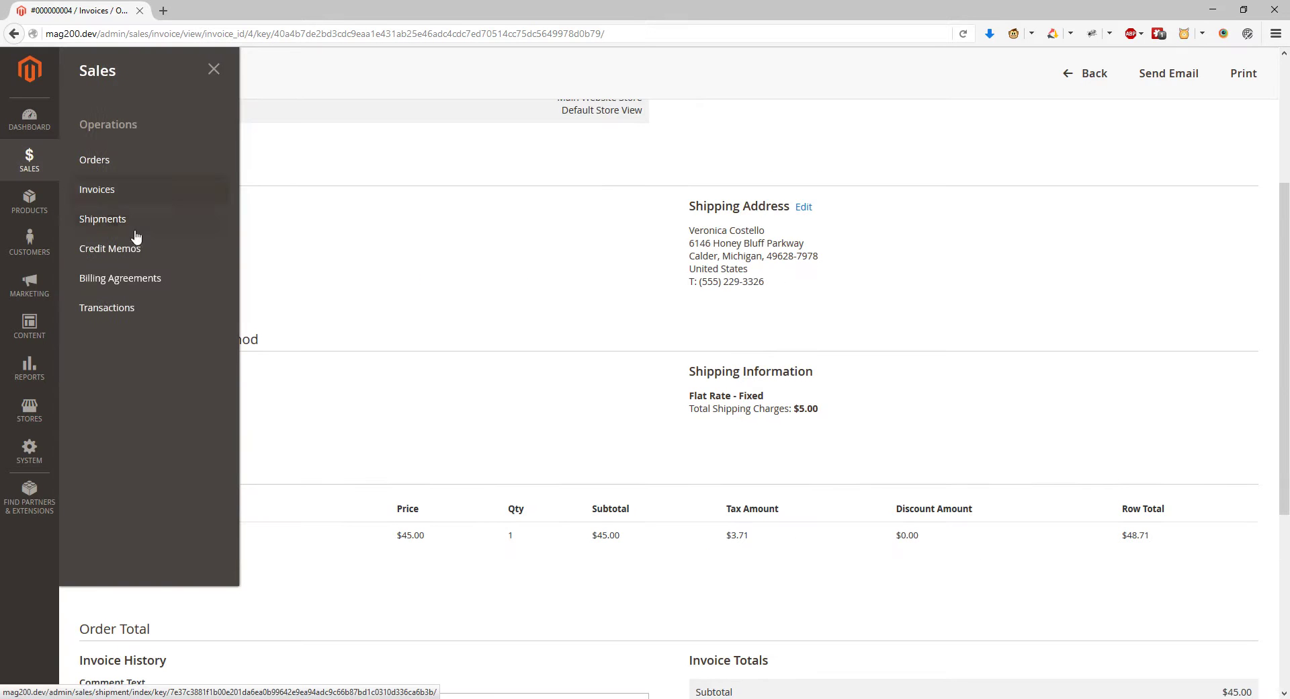
{"action": "left_click", "coordinate": [135, 220]}
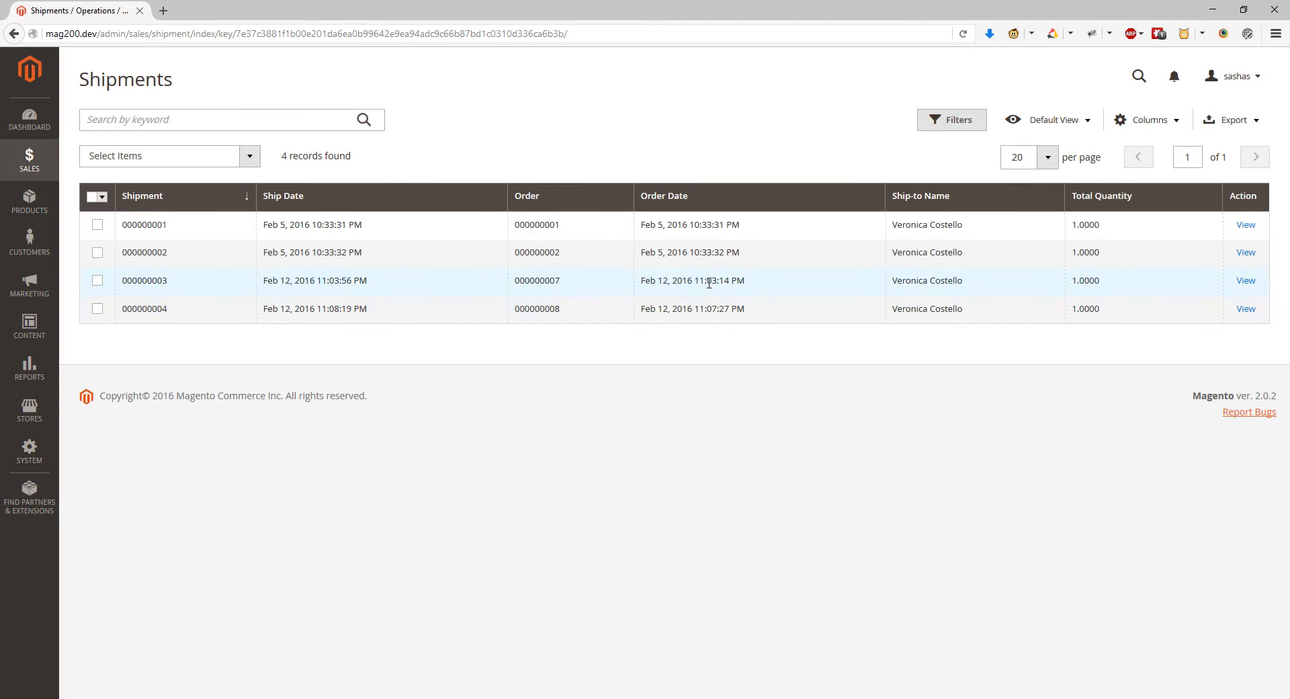
{"action": "left_click", "coordinate": [1247, 309]}
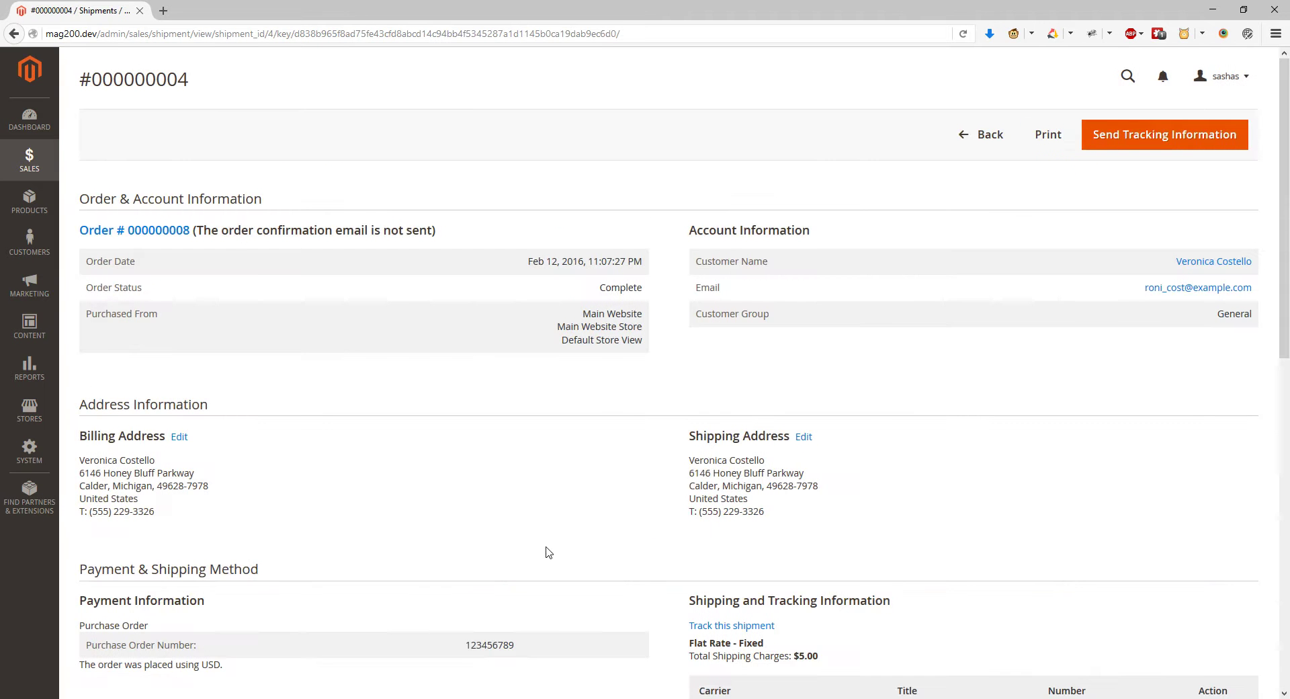
{"action": "left_click", "coordinate": [976, 134]}
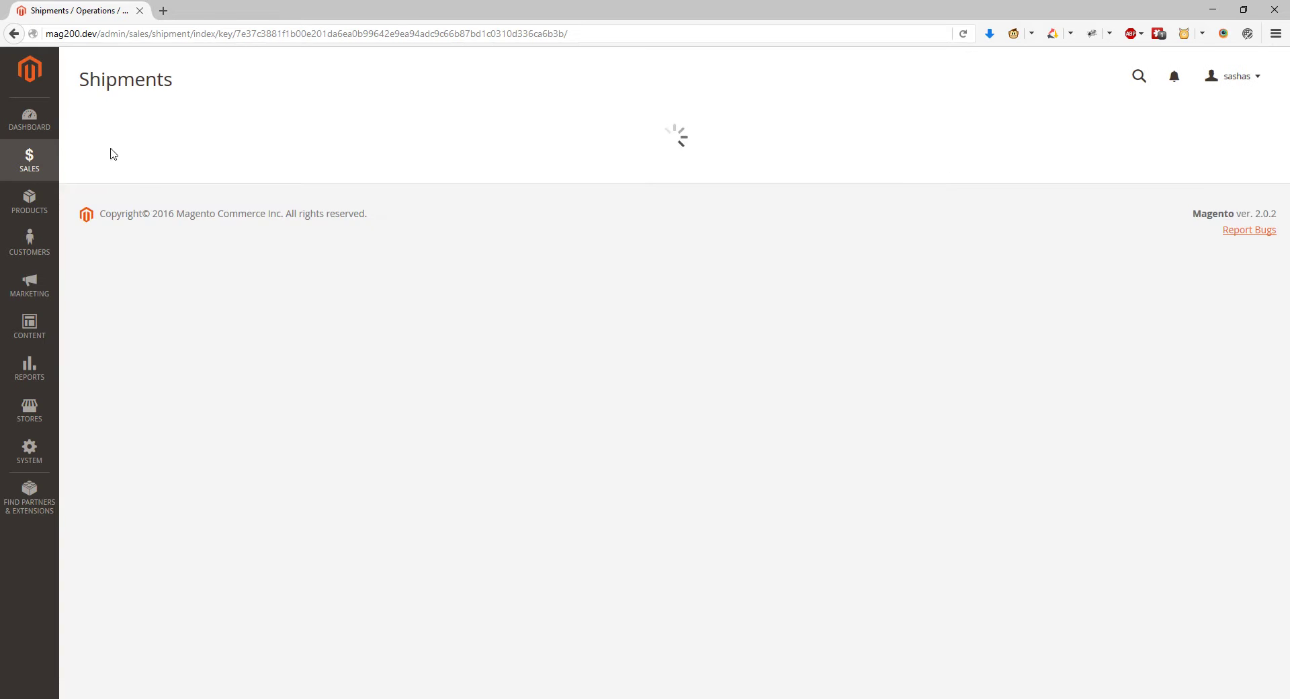
Step: Review the shipments list's bulk actions, filters, saved views and selectable columns
{"action": "left_click", "coordinate": [236, 162]}
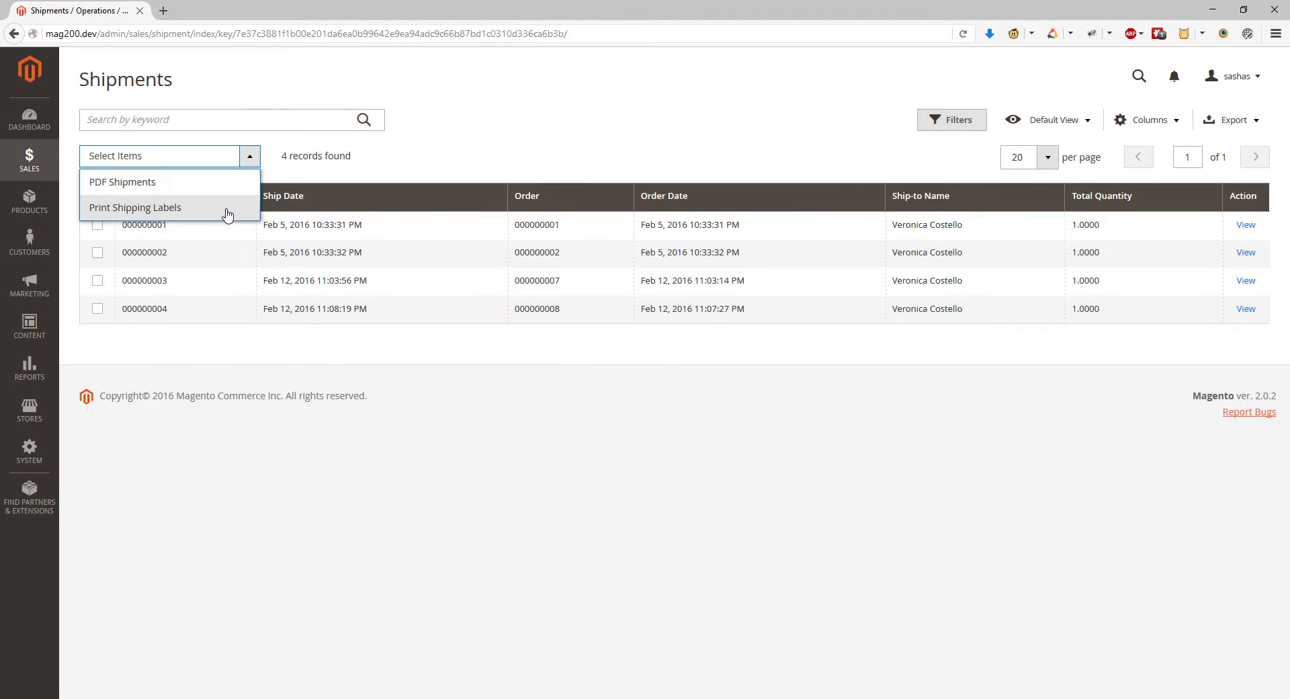
{"action": "left_click", "coordinate": [959, 125]}
{"action": "left_click", "coordinate": [959, 127]}
{"action": "left_click", "coordinate": [1045, 127]}
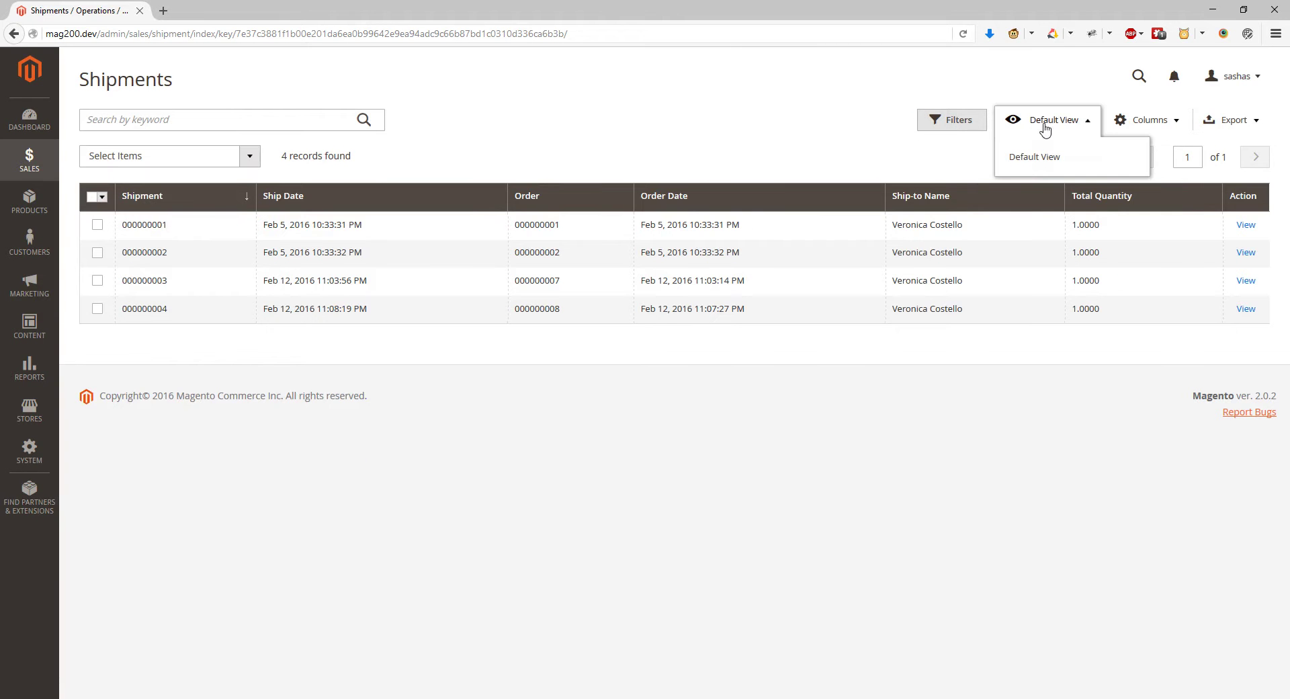
{"action": "left_click", "coordinate": [1169, 122]}
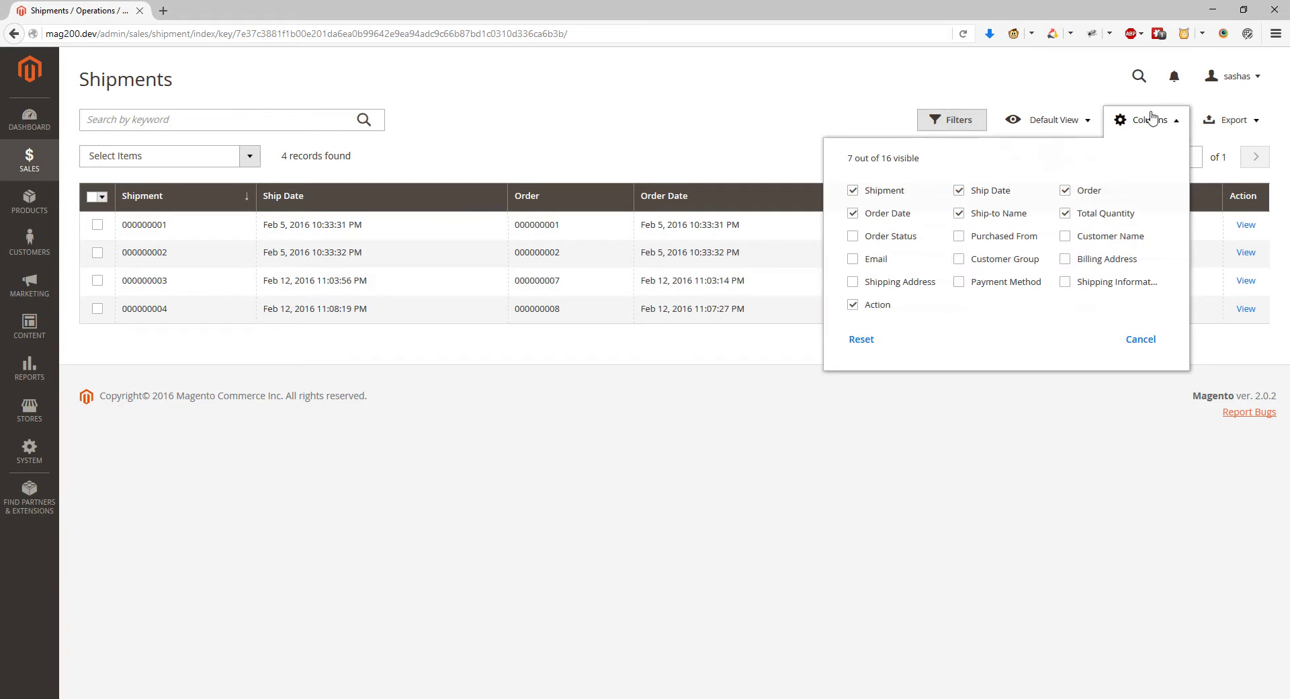
{"action": "left_click", "coordinate": [1176, 122]}
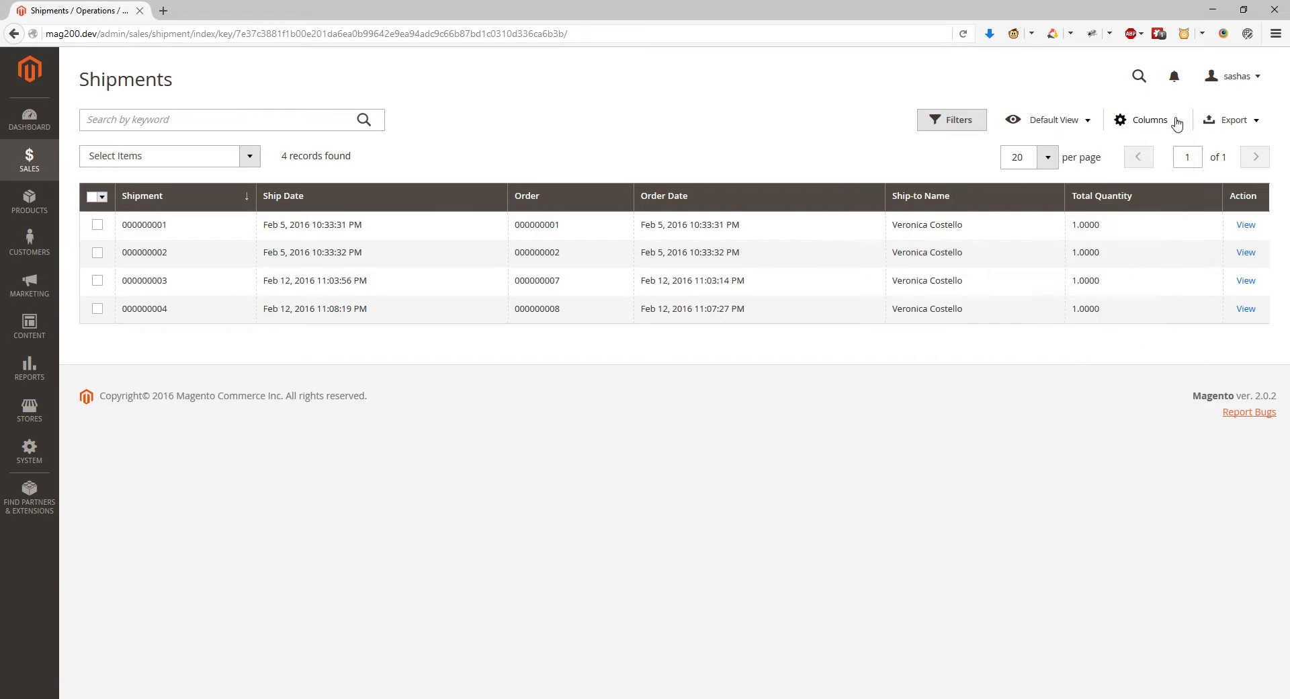
Step: Open the shipment dated Feb 12, 2016 11:03:56 PM and examine its order details, tracking carriers, shipped items and comment options
{"action": "left_click", "coordinate": [1244, 282]}
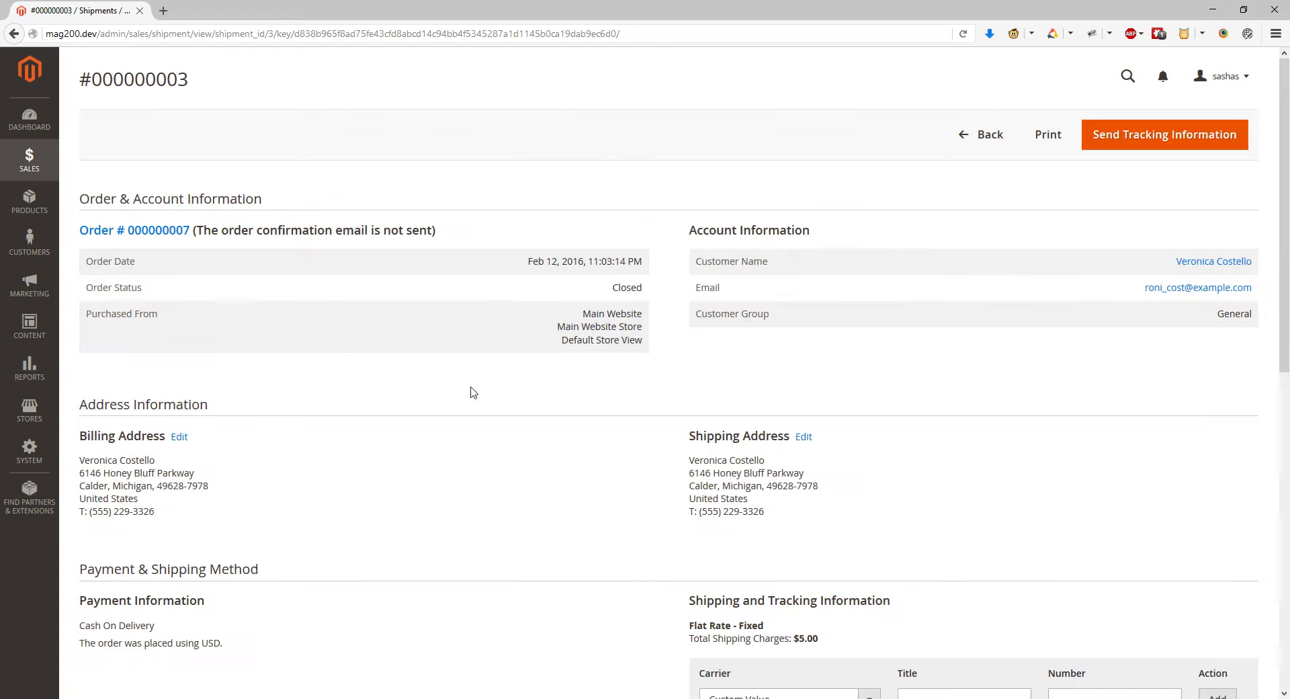
{"action": "scroll", "coordinate": [791, 348], "scroll_direction": "down", "scroll_amount": 3}
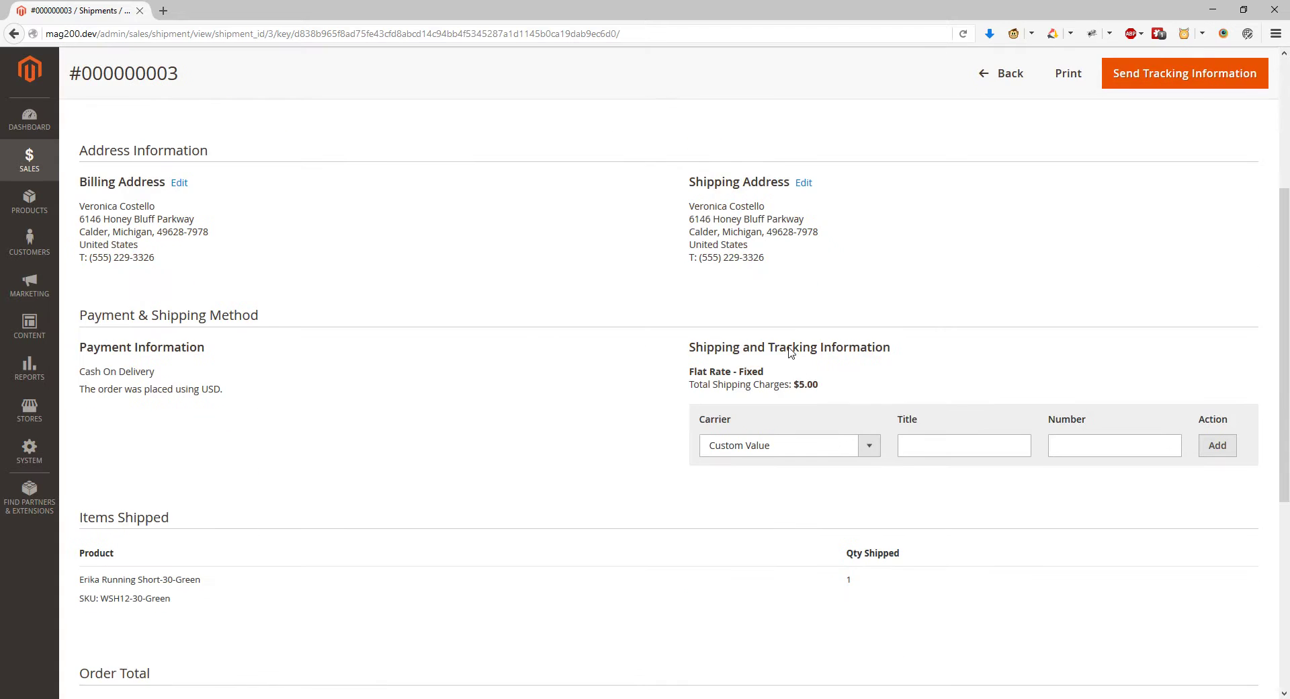
{"action": "scroll", "coordinate": [547, 315], "scroll_direction": "up", "scroll_amount": 4}
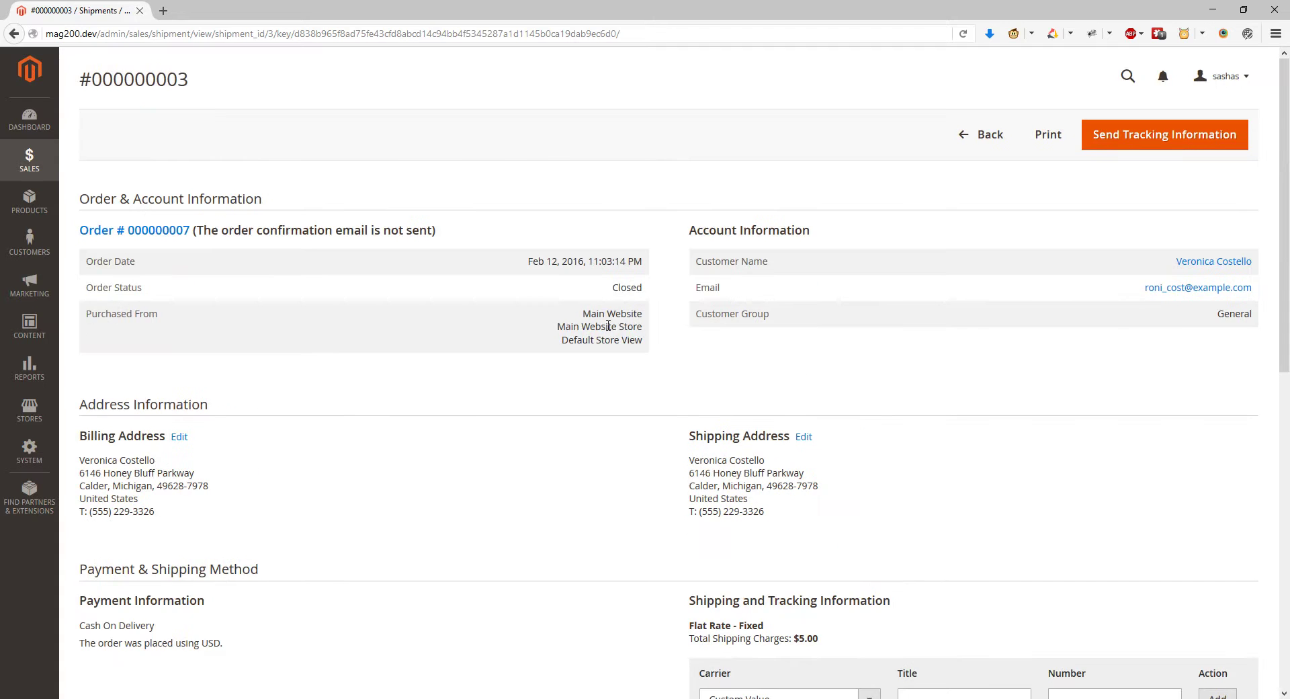
{"action": "scroll", "coordinate": [608, 330], "scroll_direction": "down", "scroll_amount": 1}
{"action": "scroll", "coordinate": [672, 333], "scroll_direction": "down", "scroll_amount": 3}
{"action": "left_click", "coordinate": [833, 397]}
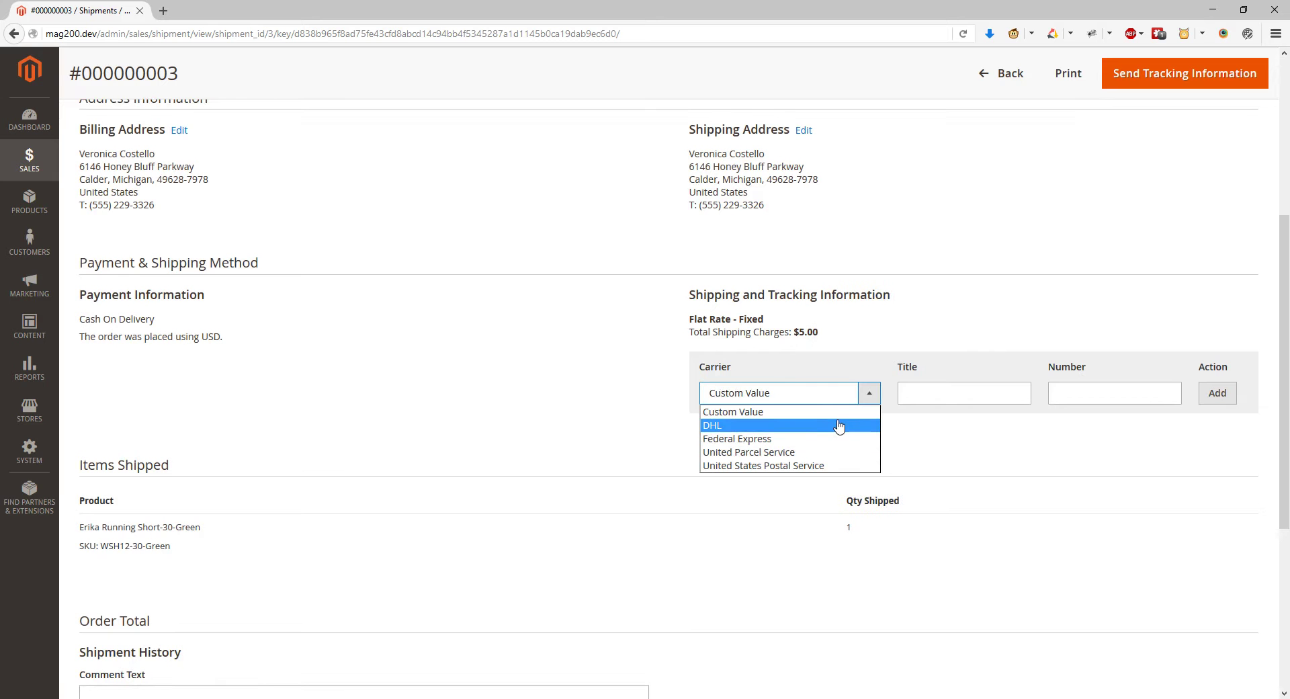
{"action": "scroll", "coordinate": [963, 464], "scroll_direction": "down", "scroll_amount": 4}
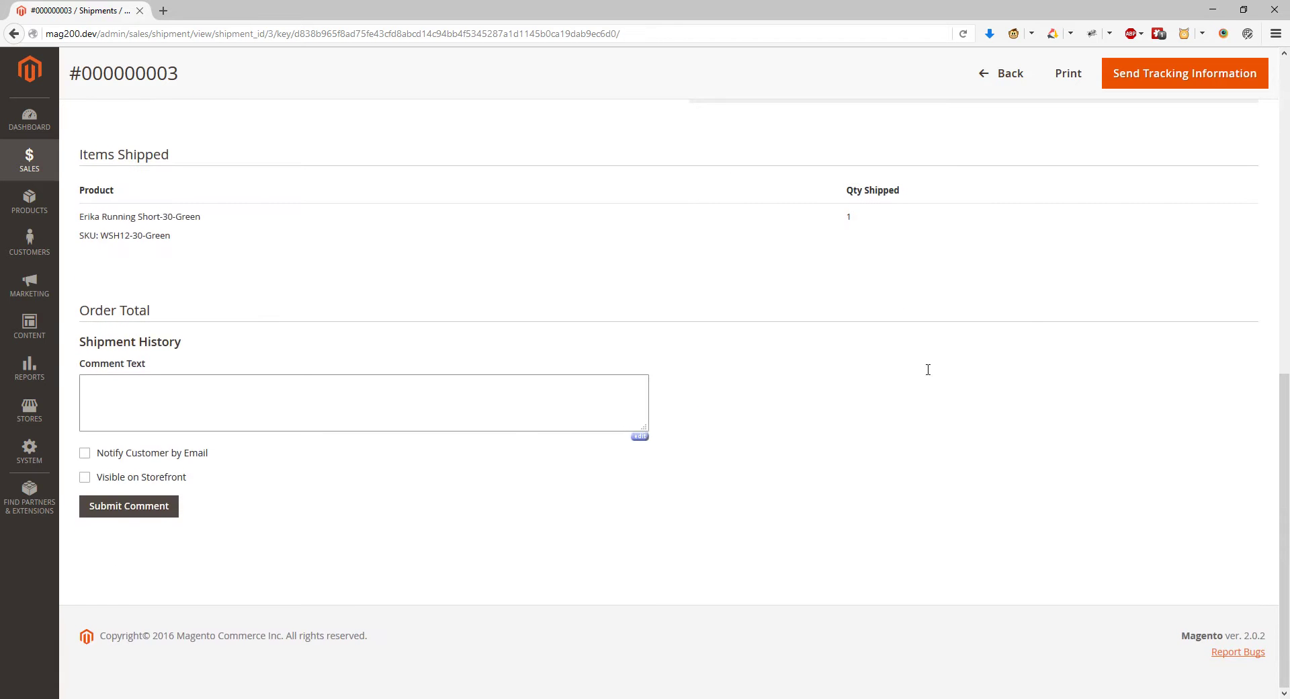
{"action": "scroll", "coordinate": [1033, 330], "scroll_direction": "up", "scroll_amount": 10}
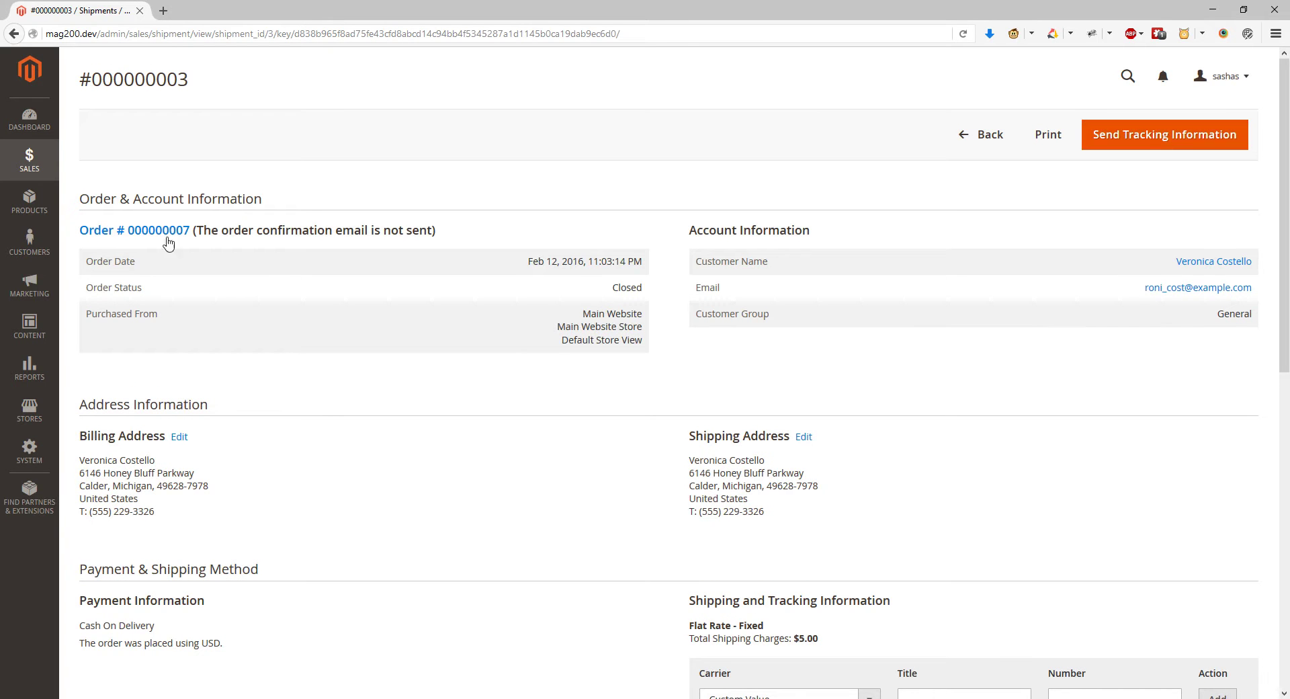
Step: Go to the credit memos list and review its available bulk actions
{"action": "left_click", "coordinate": [20, 165]}
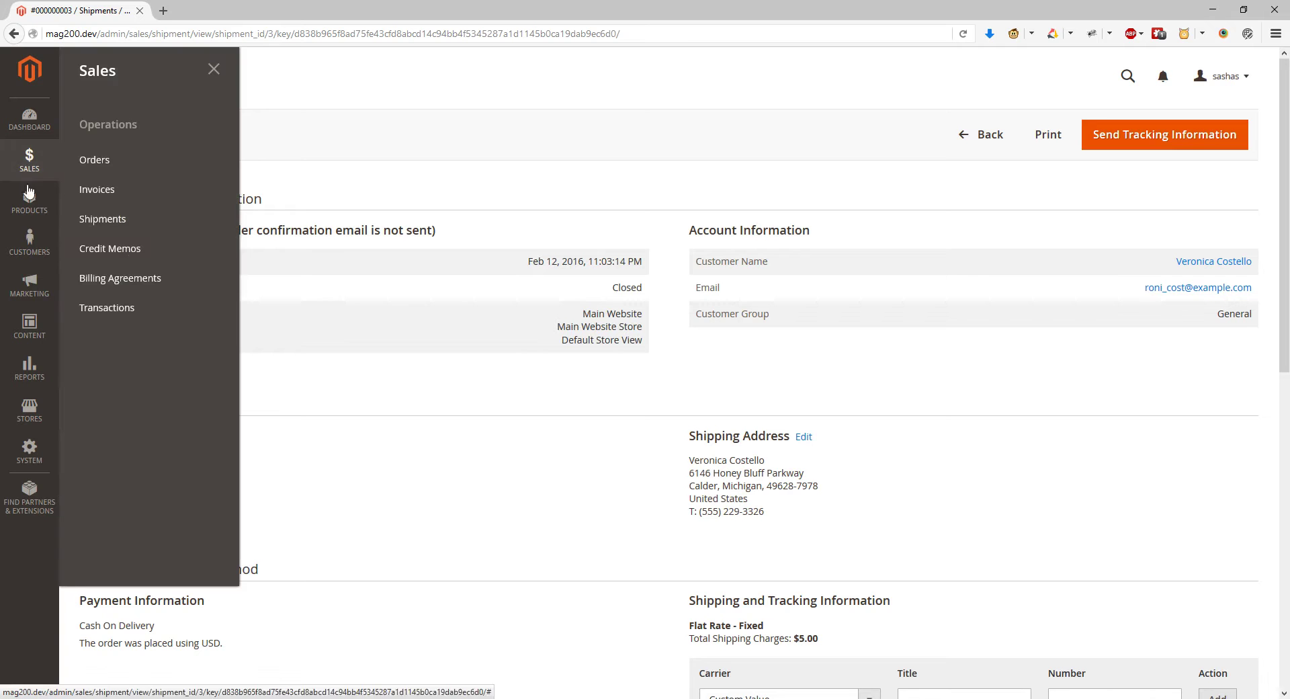
{"action": "left_click", "coordinate": [172, 259]}
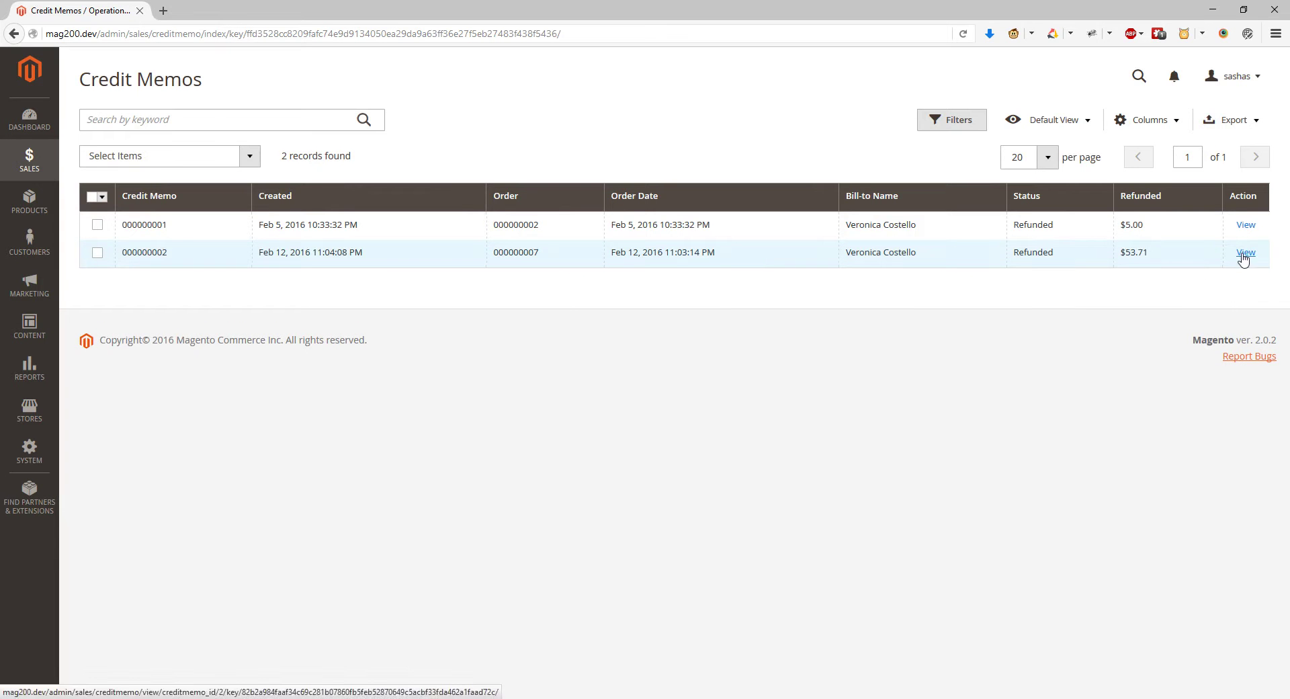
{"action": "left_click", "coordinate": [100, 166]}
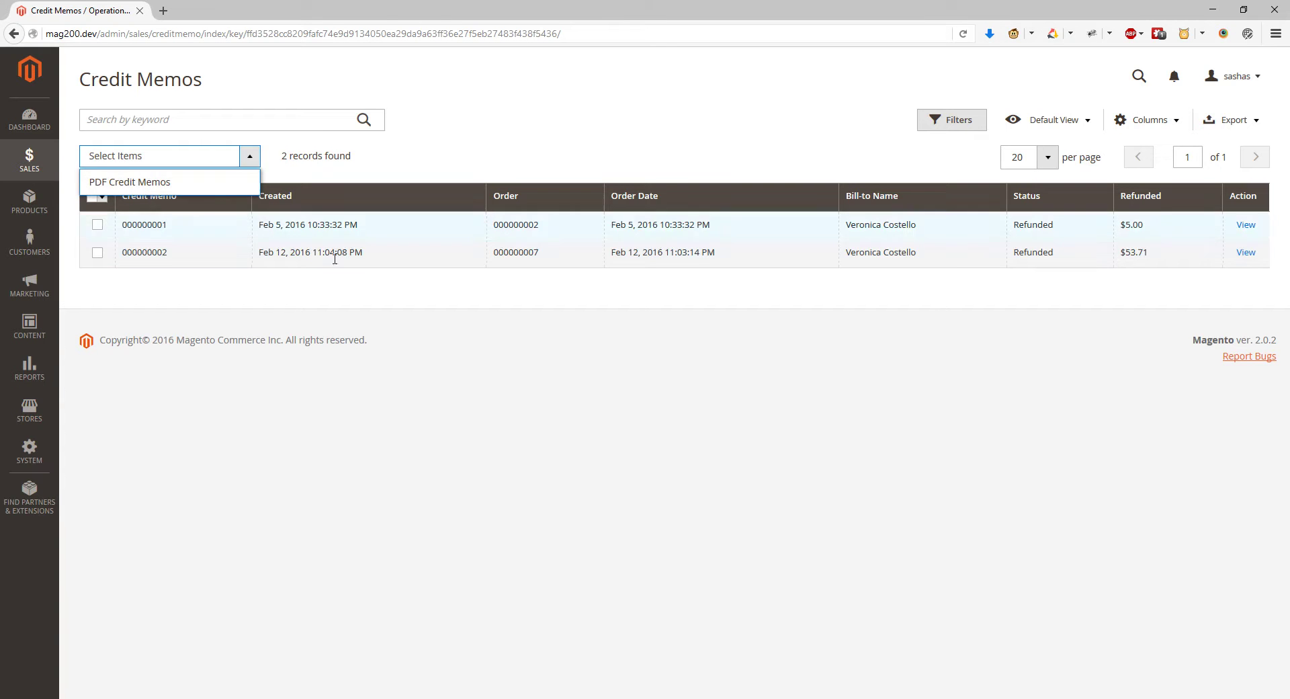
Step: Open the credit memo created Feb 12, 2016 11:04:08 PM and examine its refunded items, totals and customer comment options
{"action": "left_click", "coordinate": [1247, 254]}
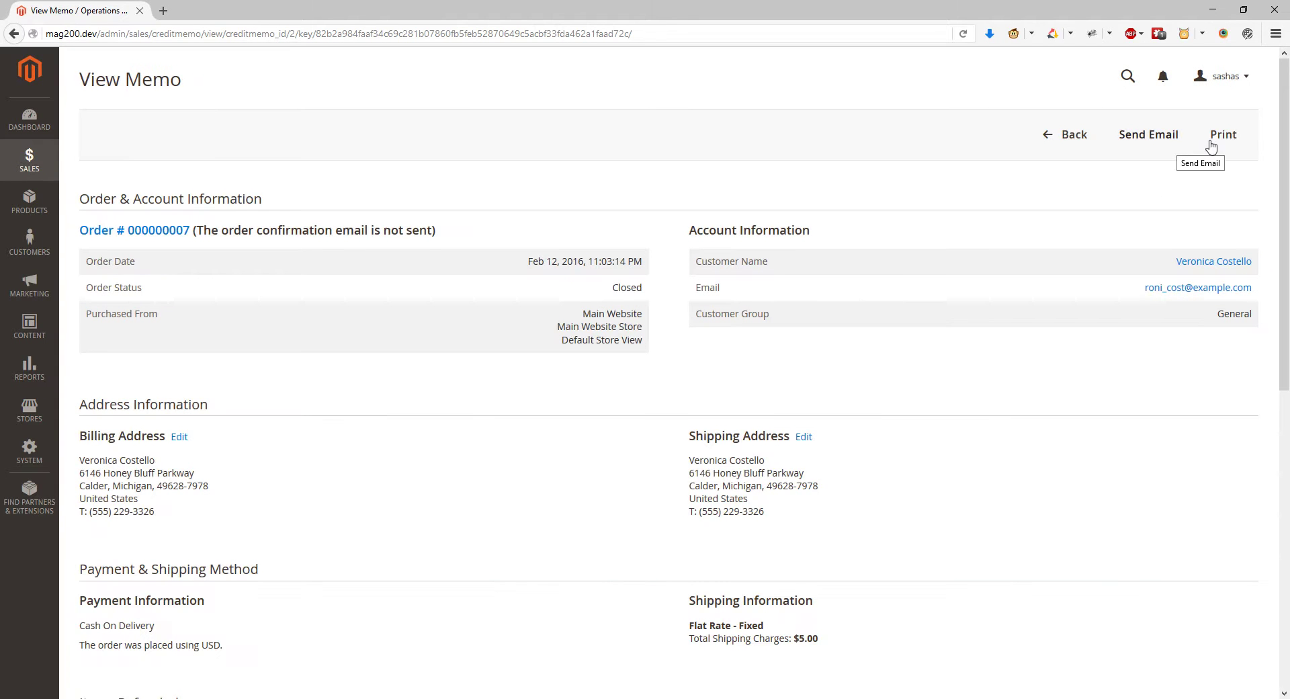
{"action": "scroll", "coordinate": [535, 342], "scroll_direction": "down", "scroll_amount": 8}
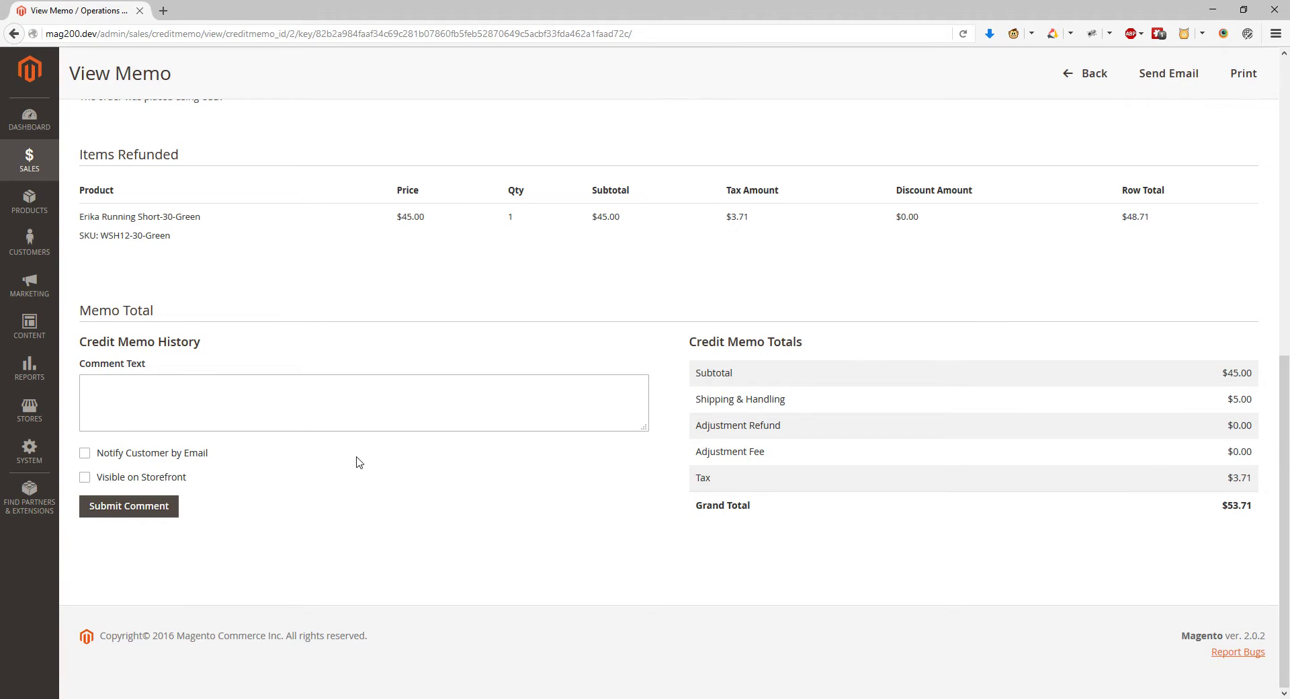
{"action": "left_click", "coordinate": [309, 410]}
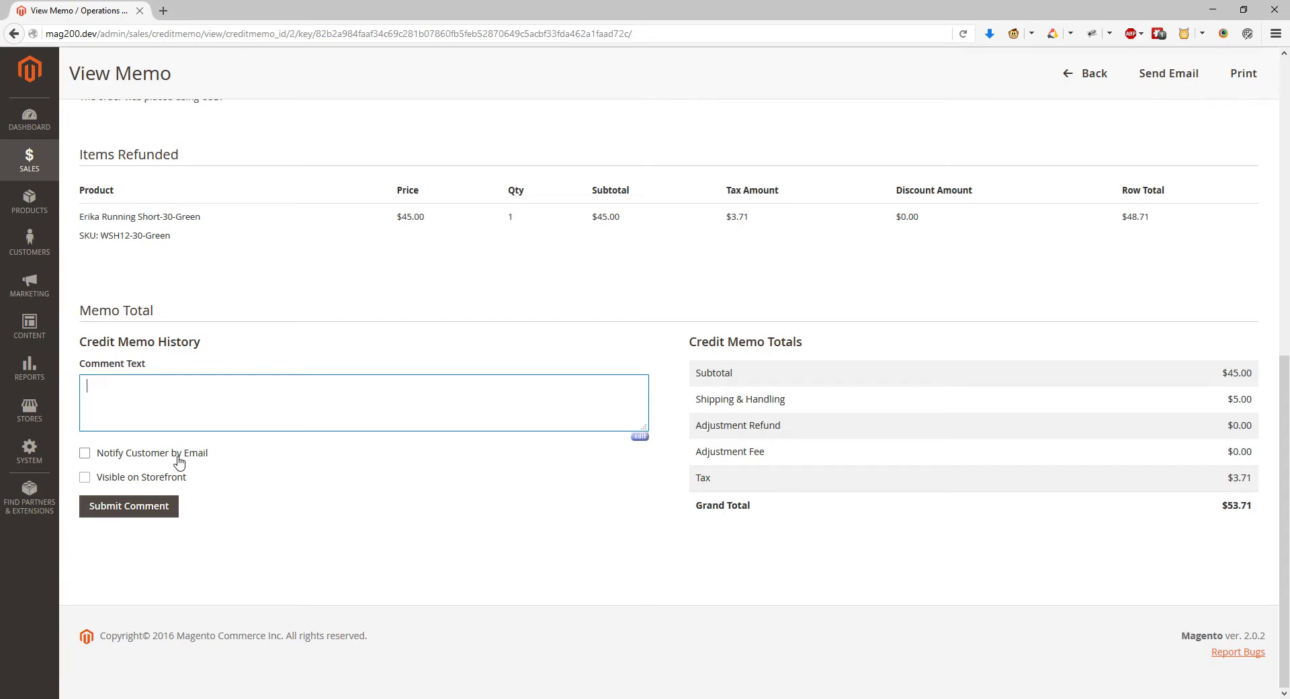
{"action": "left_click", "coordinate": [162, 480]}
{"action": "left_click", "coordinate": [163, 478]}
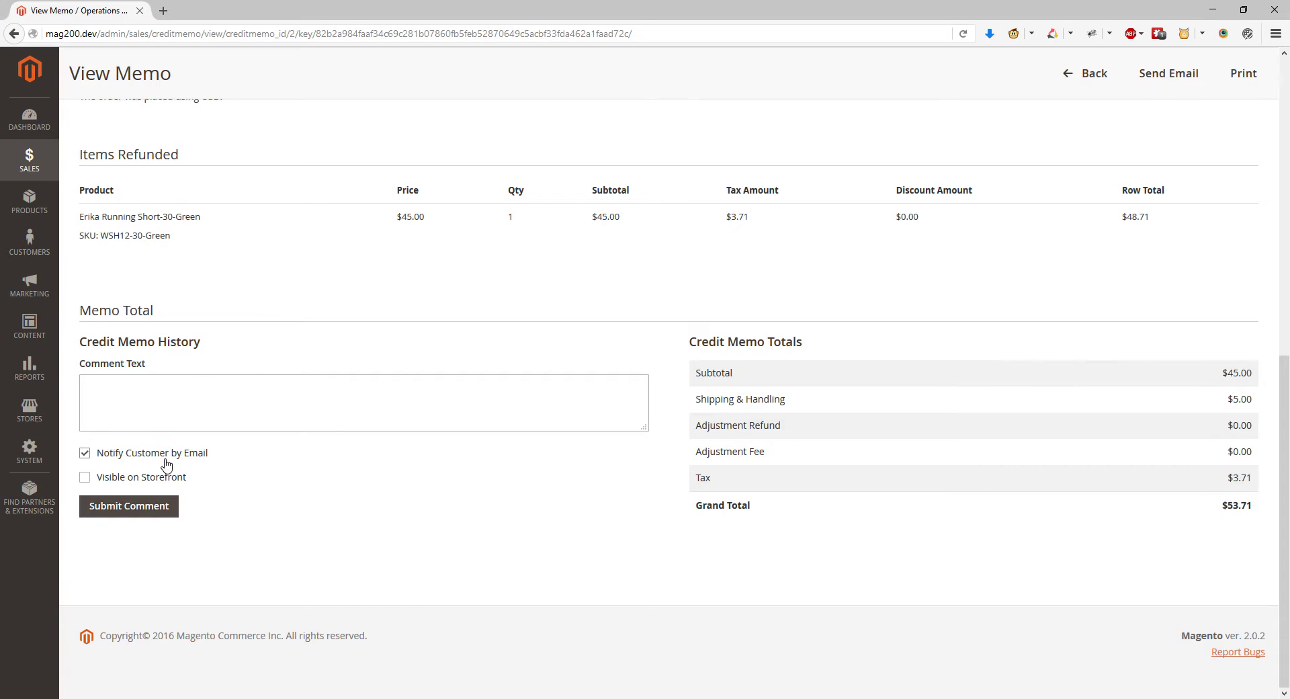
{"action": "scroll", "coordinate": [884, 386], "scroll_direction": "up", "scroll_amount": 10}
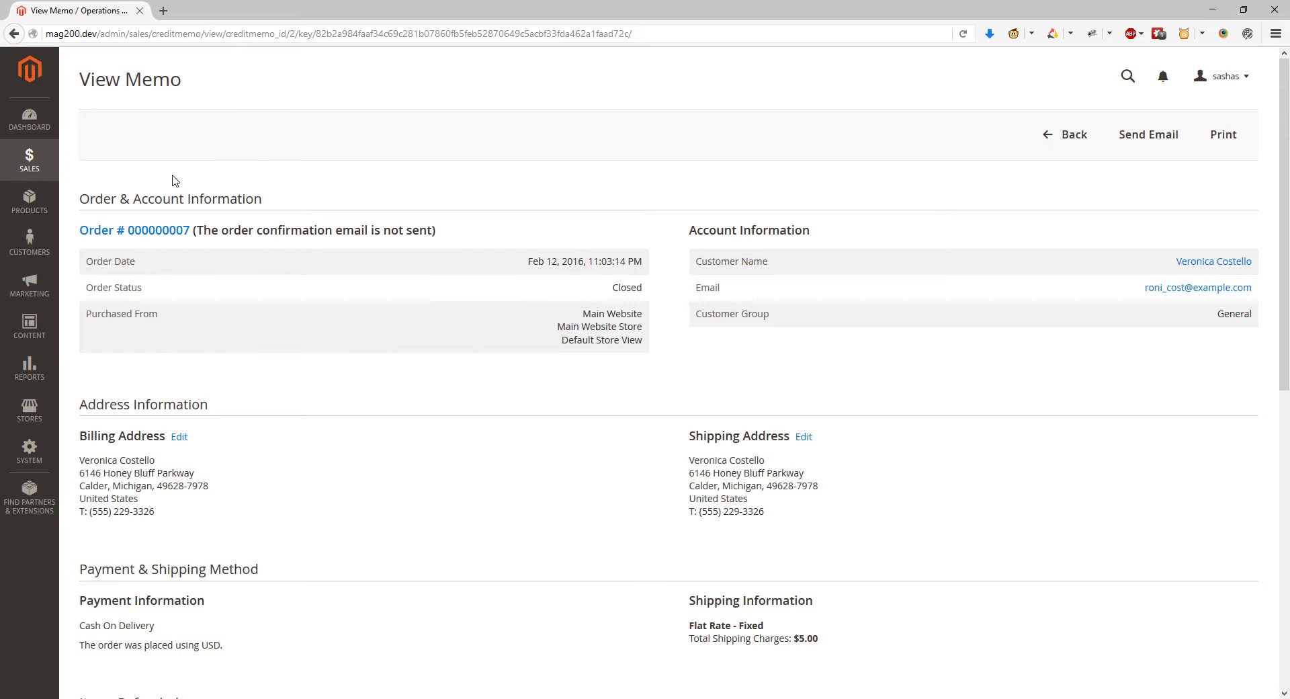
Step: View the billing agreements list and the transactions list in the sales section
{"action": "left_click", "coordinate": [47, 171]}
{"action": "left_click", "coordinate": [98, 282]}
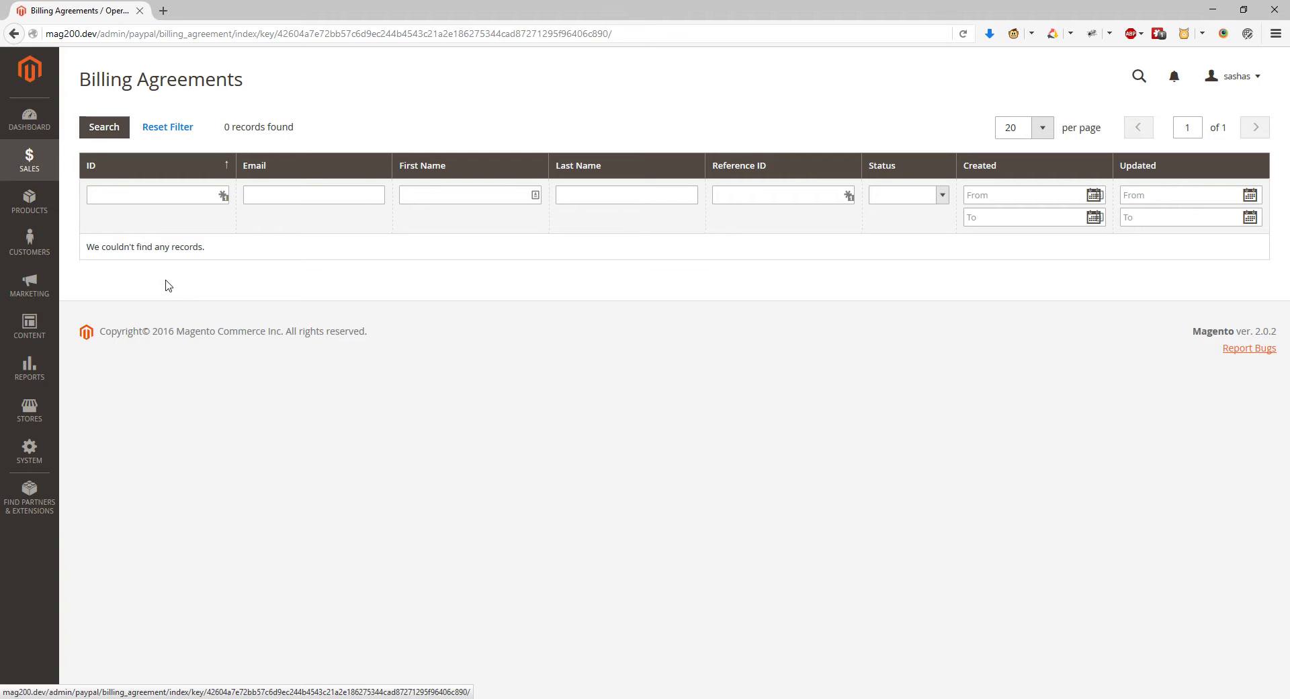
{"action": "left_click", "coordinate": [29, 160]}
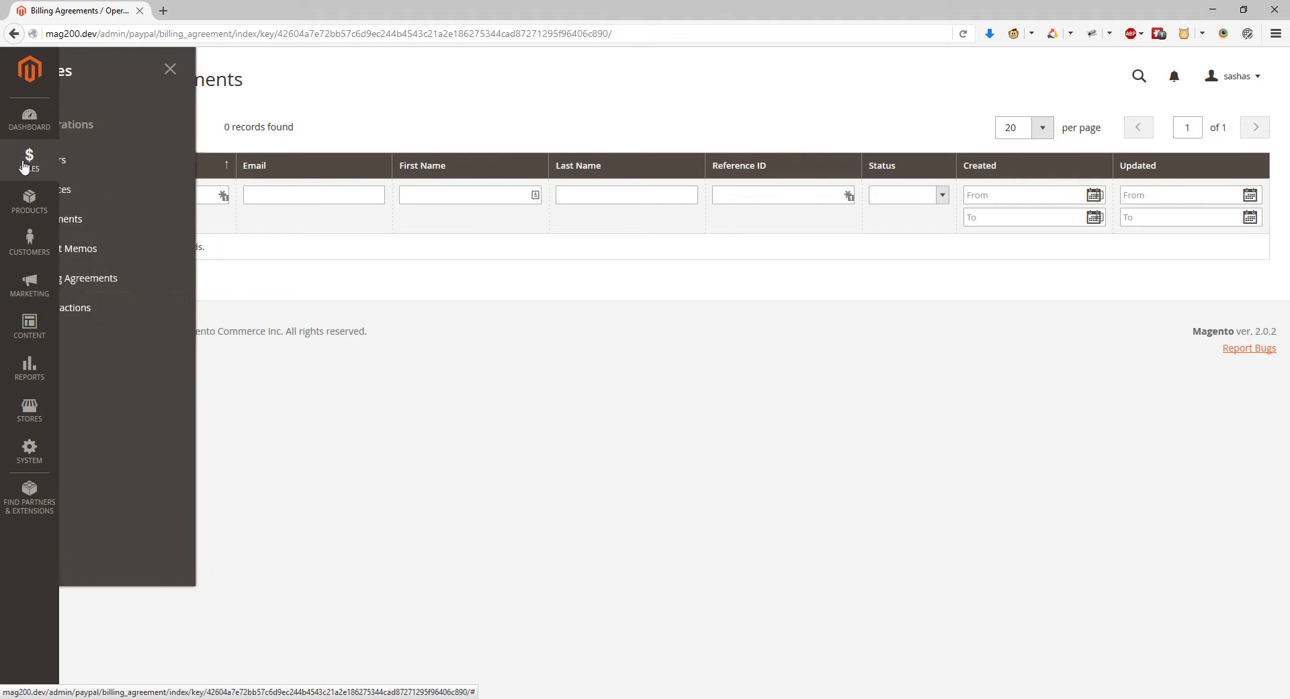
{"action": "left_click", "coordinate": [93, 317]}
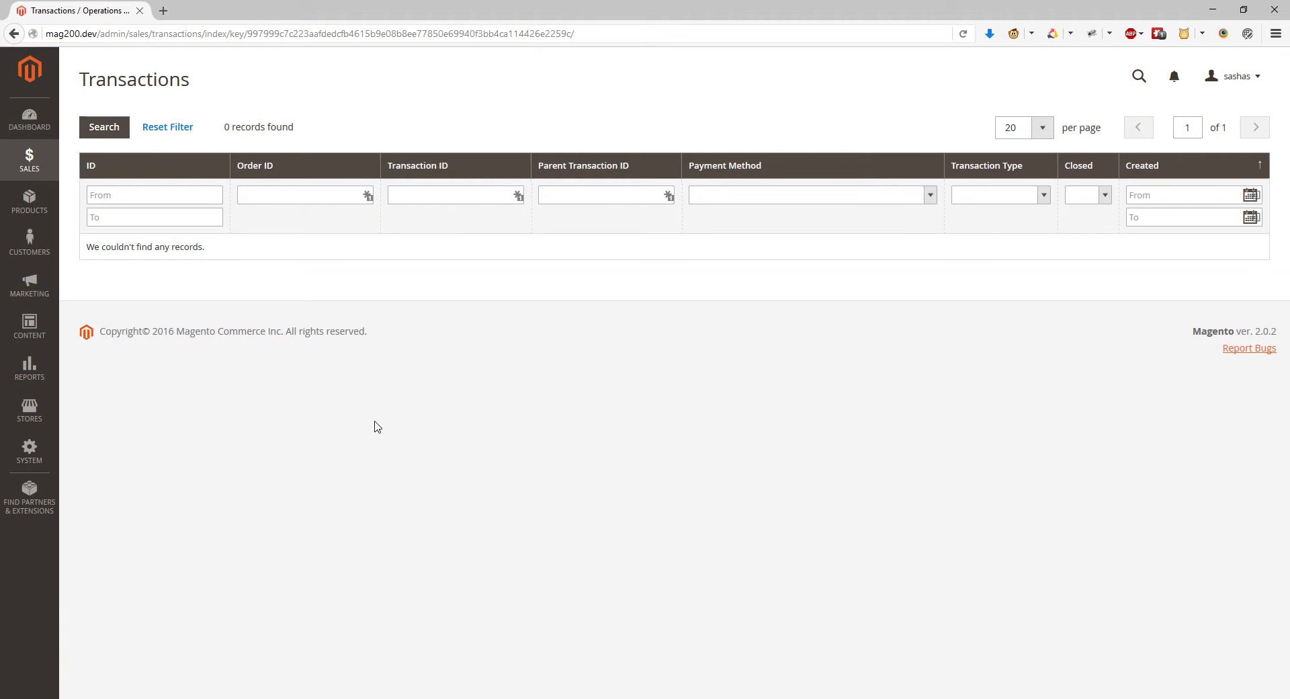
Step: Return to the invoices list and show its bulk actions for PDF output
{"action": "left_click", "coordinate": [53, 180]}
{"action": "left_click", "coordinate": [107, 192]}
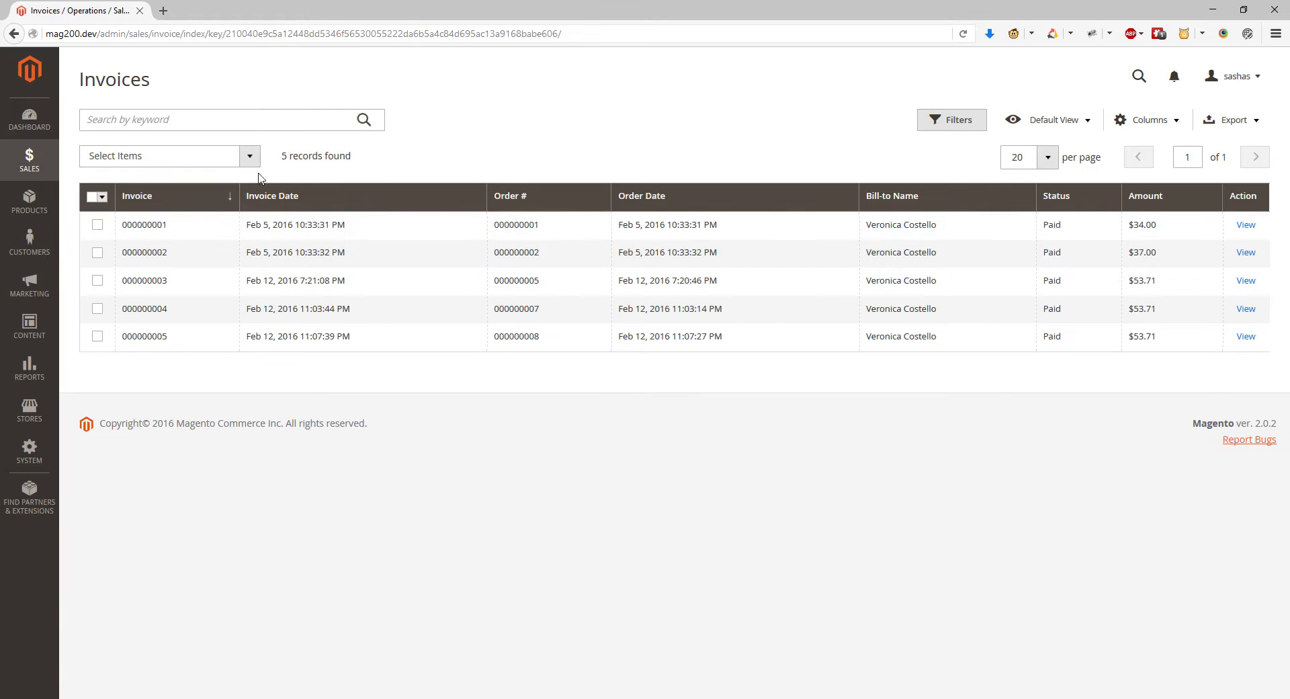
{"action": "left_click", "coordinate": [236, 161]}
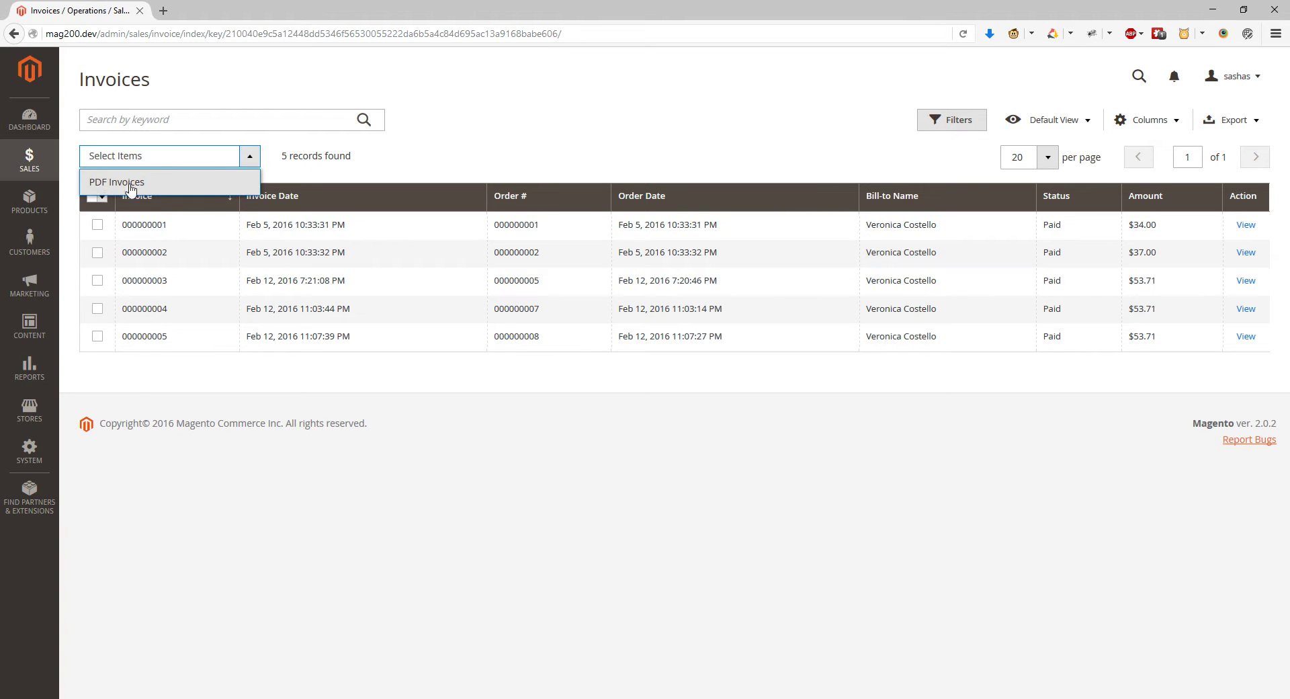
Step: Go to the orders list and open the pending order purchased Feb 10, 2016 12:20:24 AM
{"action": "left_click", "coordinate": [29, 161]}
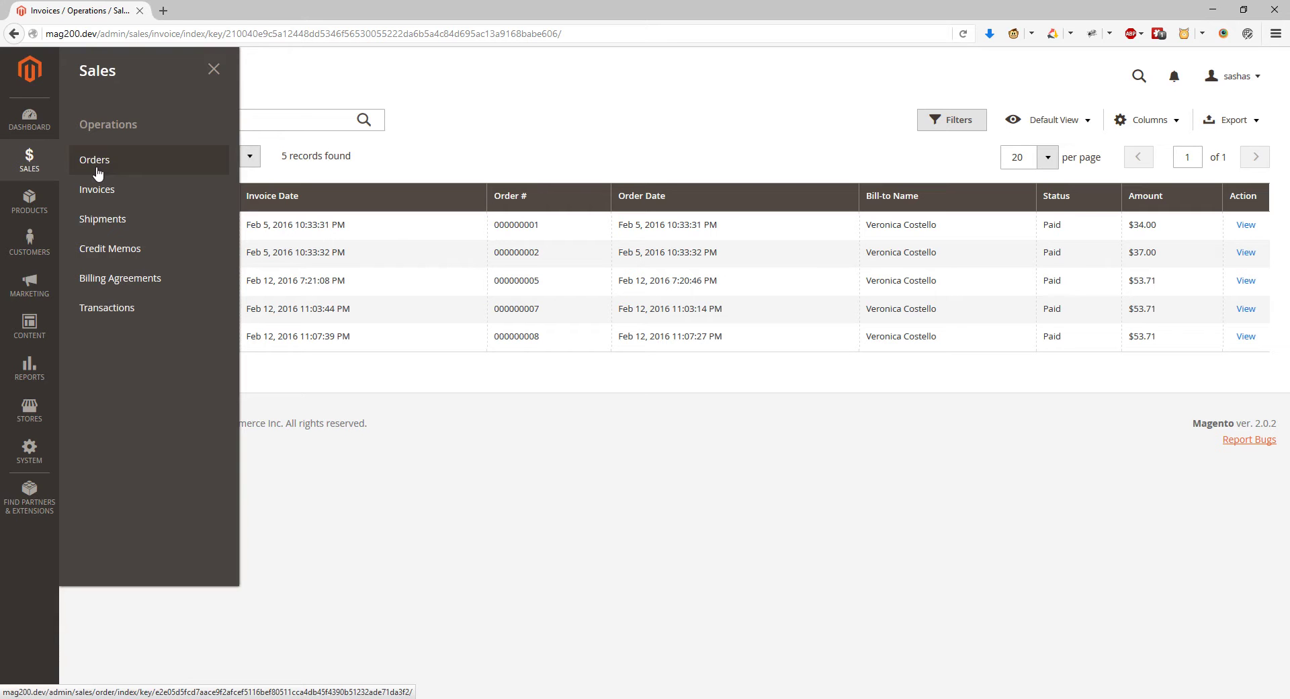
{"action": "left_click", "coordinate": [216, 172]}
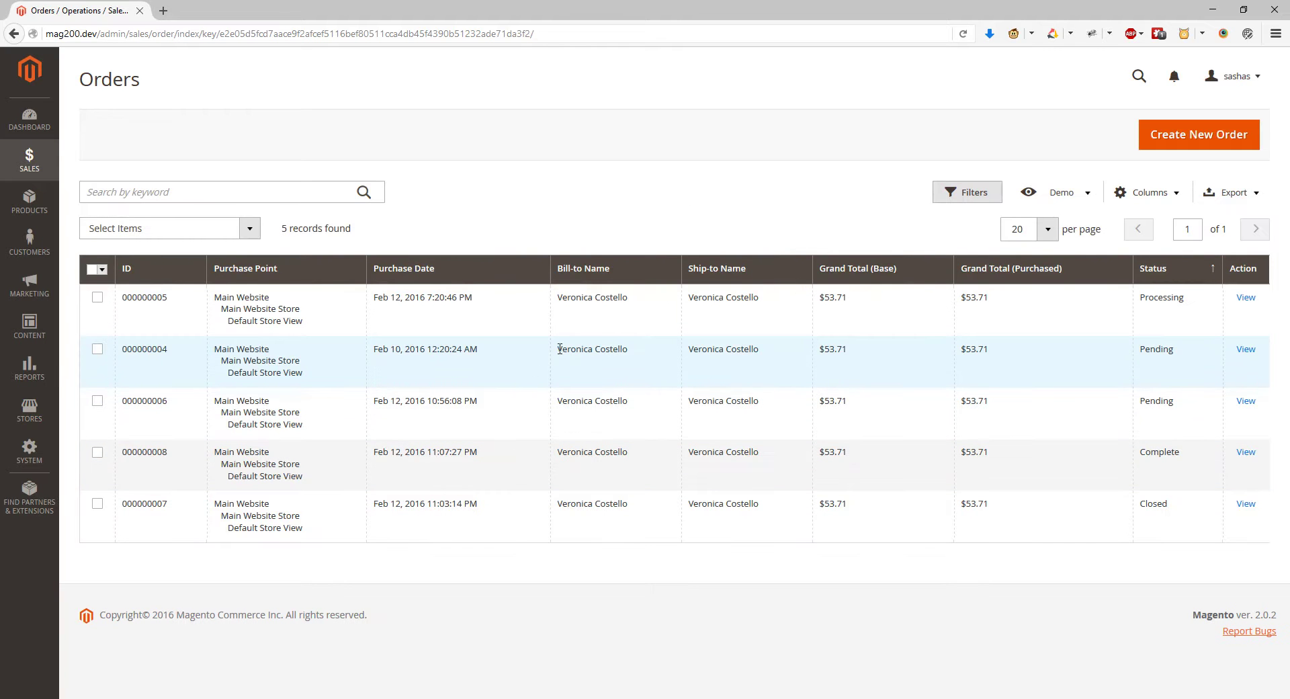
{"action": "left_click", "coordinate": [1252, 356]}
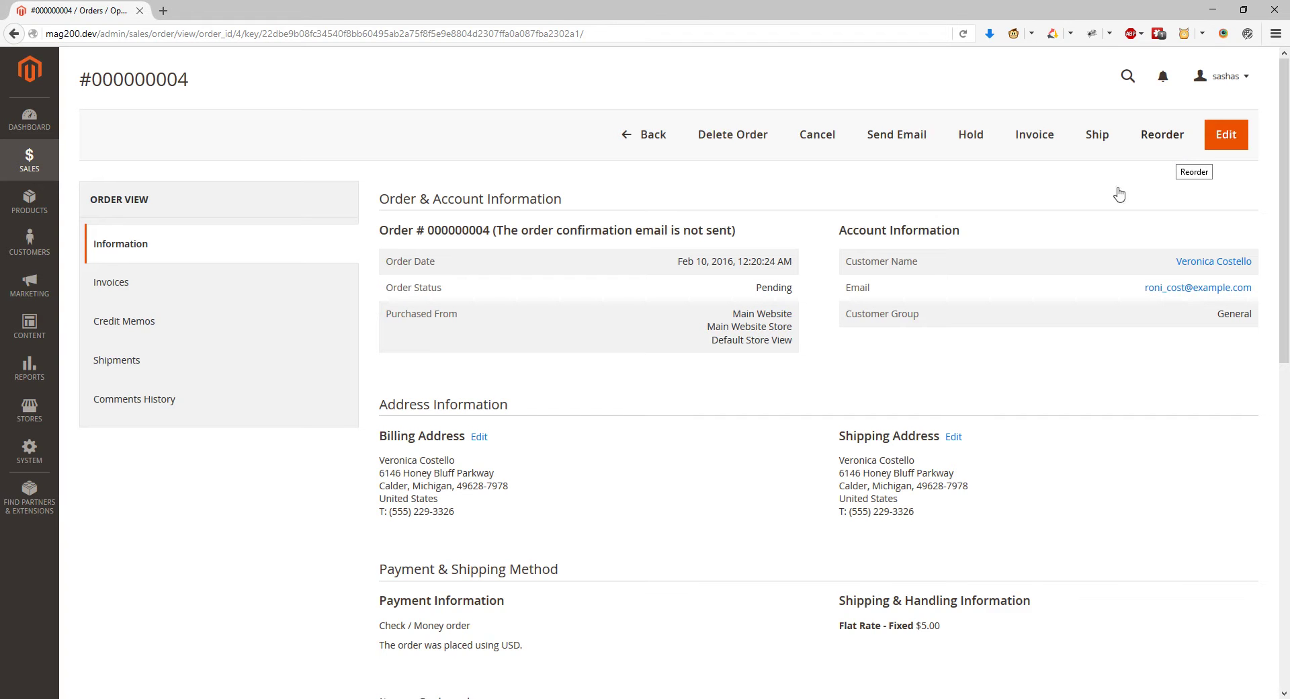
Step: Create and submit an invoice for the order's one Erika Running Short, leaving the invoice comments empty
{"action": "left_click", "coordinate": [1038, 138]}
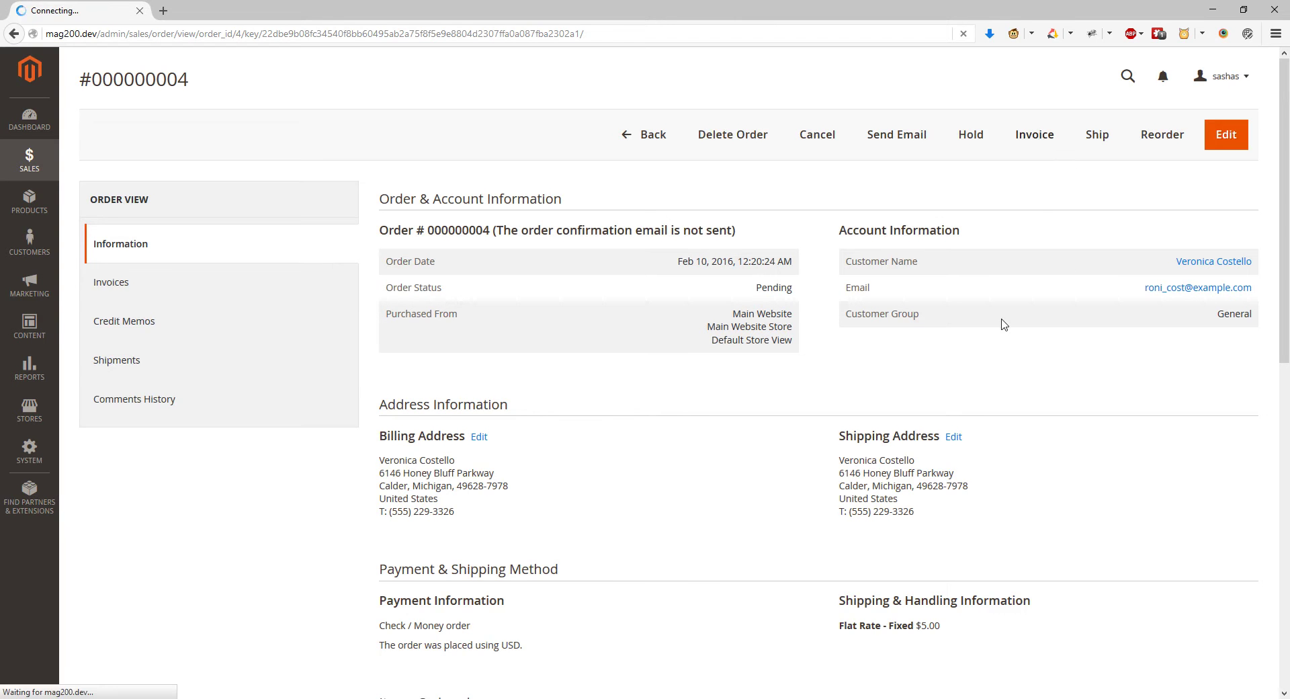
{"action": "scroll", "coordinate": [1001, 325], "scroll_direction": "down", "scroll_amount": 10}
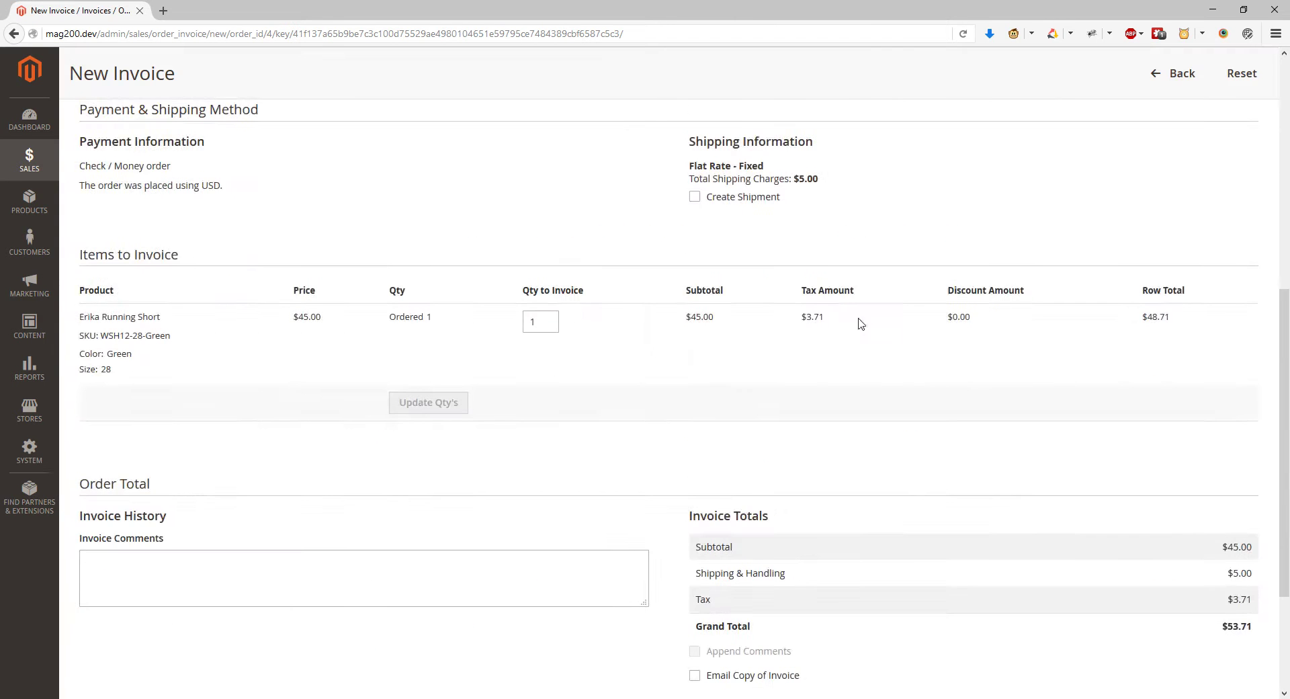
{"action": "left_click", "coordinate": [540, 168]}
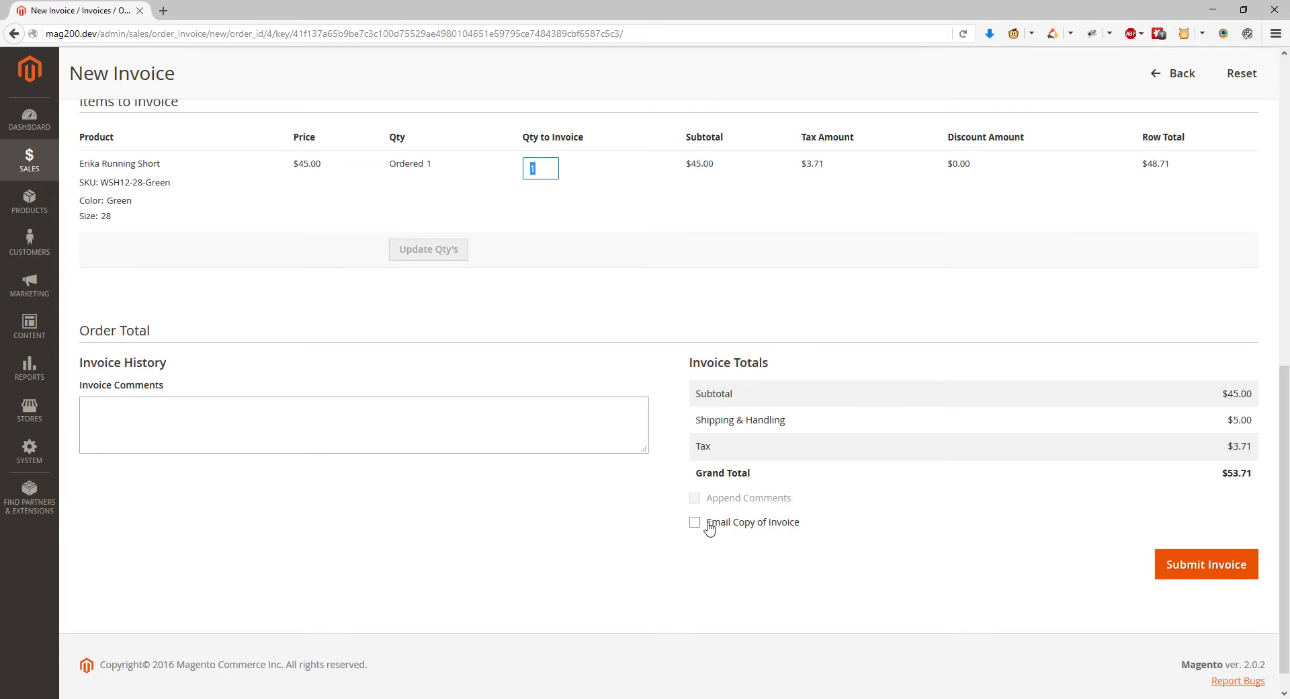
{"action": "left_click", "coordinate": [348, 439]}
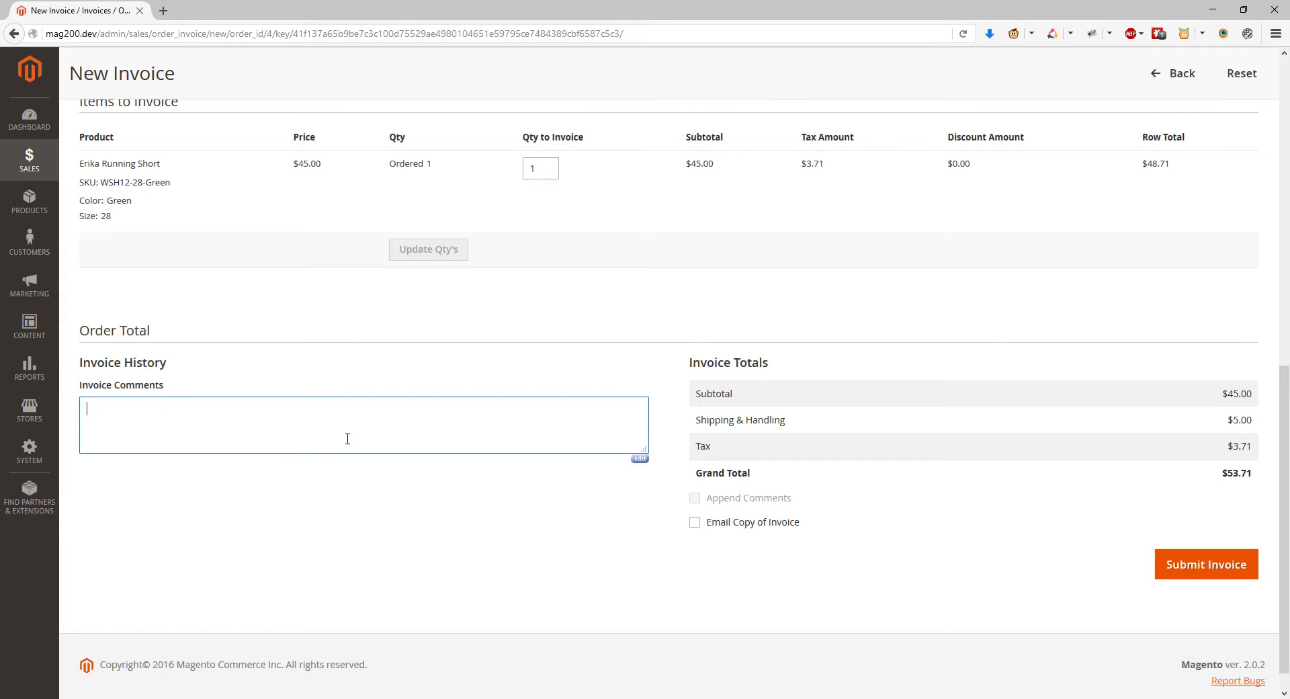
{"action": "left_click", "coordinate": [1236, 568]}
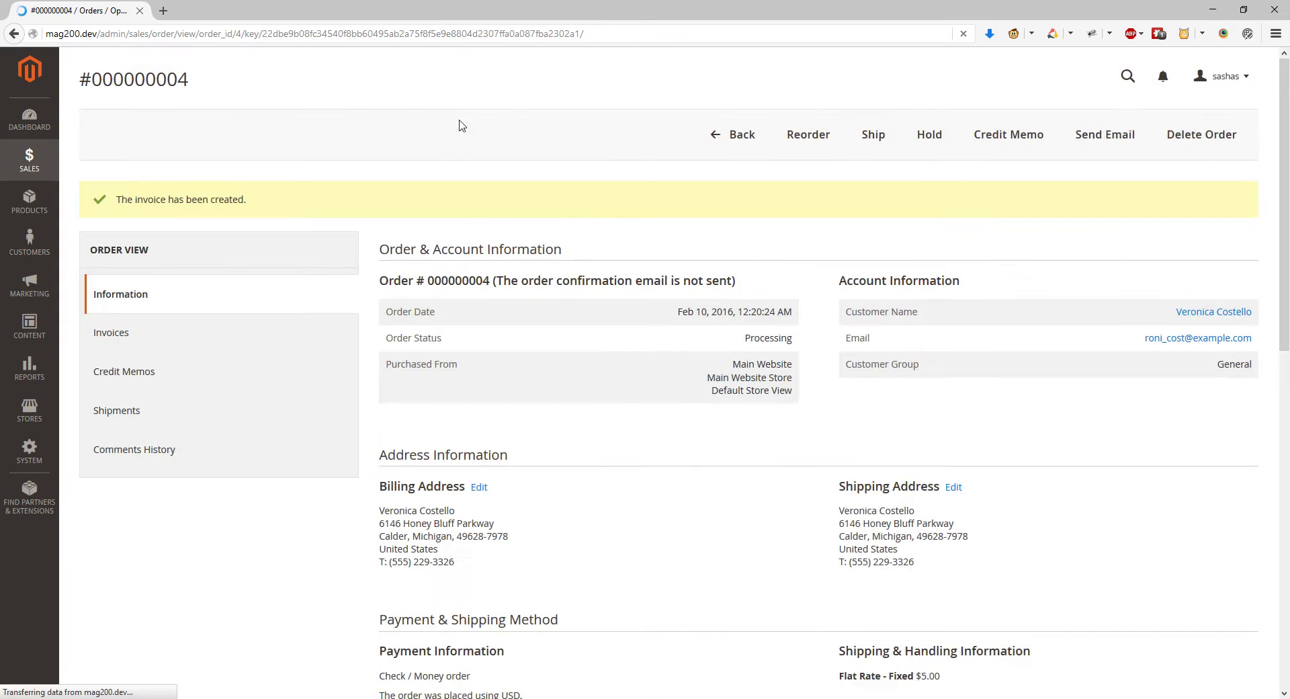
Step: Start a shipment for the order and add a United Parcel Service tracking entry, filling in the previously used tracking number
{"action": "scroll", "coordinate": [538, 325], "scroll_direction": "down", "scroll_amount": 3}
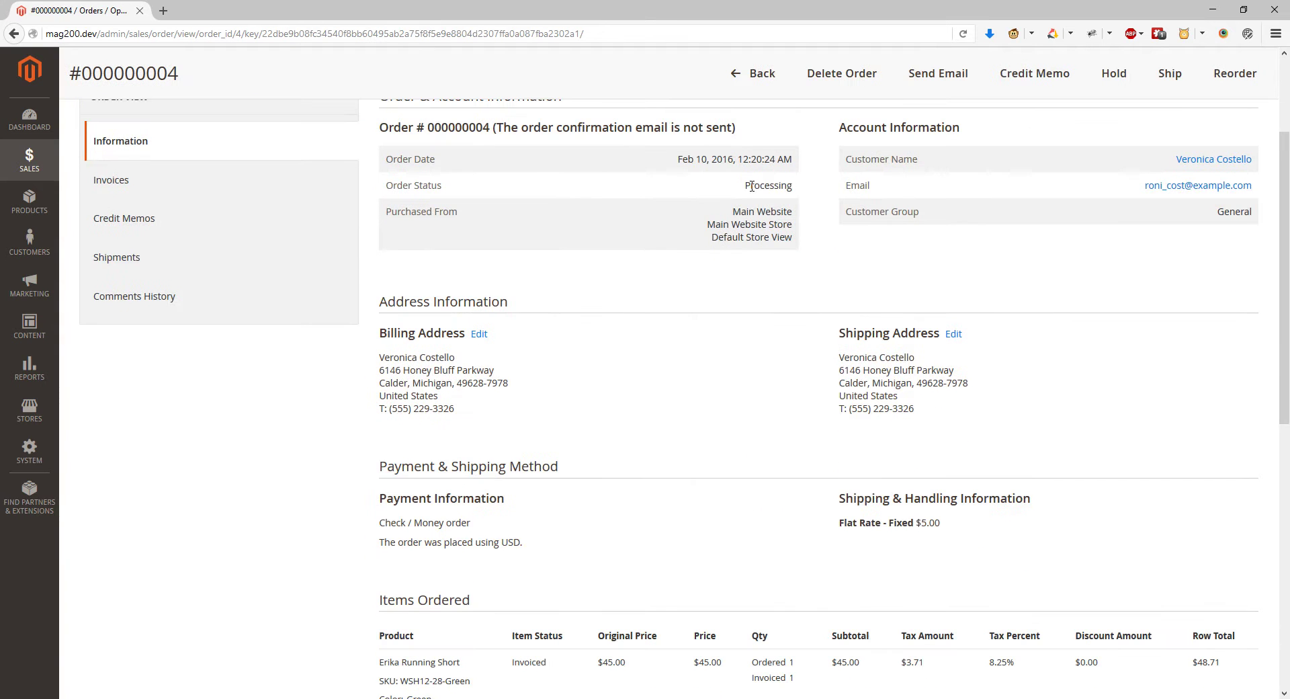
{"action": "double_click", "coordinate": [768, 186]}
{"action": "left_click", "coordinate": [1170, 77]}
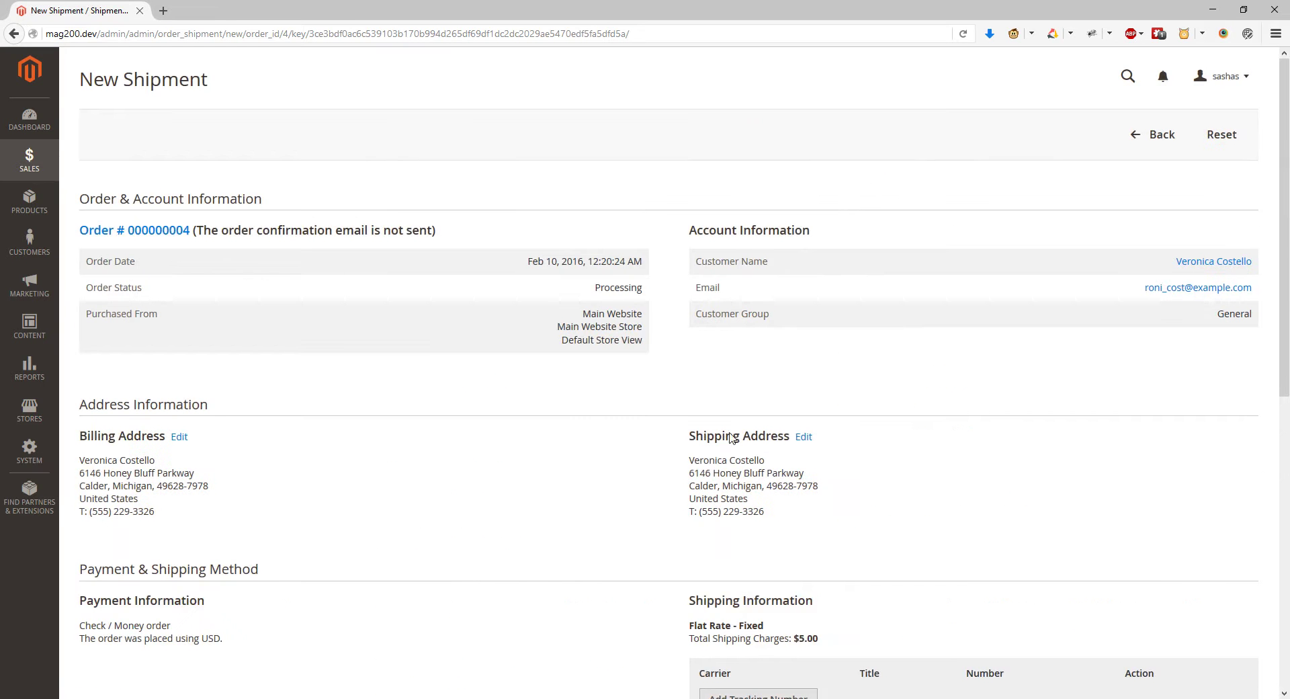
{"action": "scroll", "coordinate": [735, 428], "scroll_direction": "down", "scroll_amount": 7}
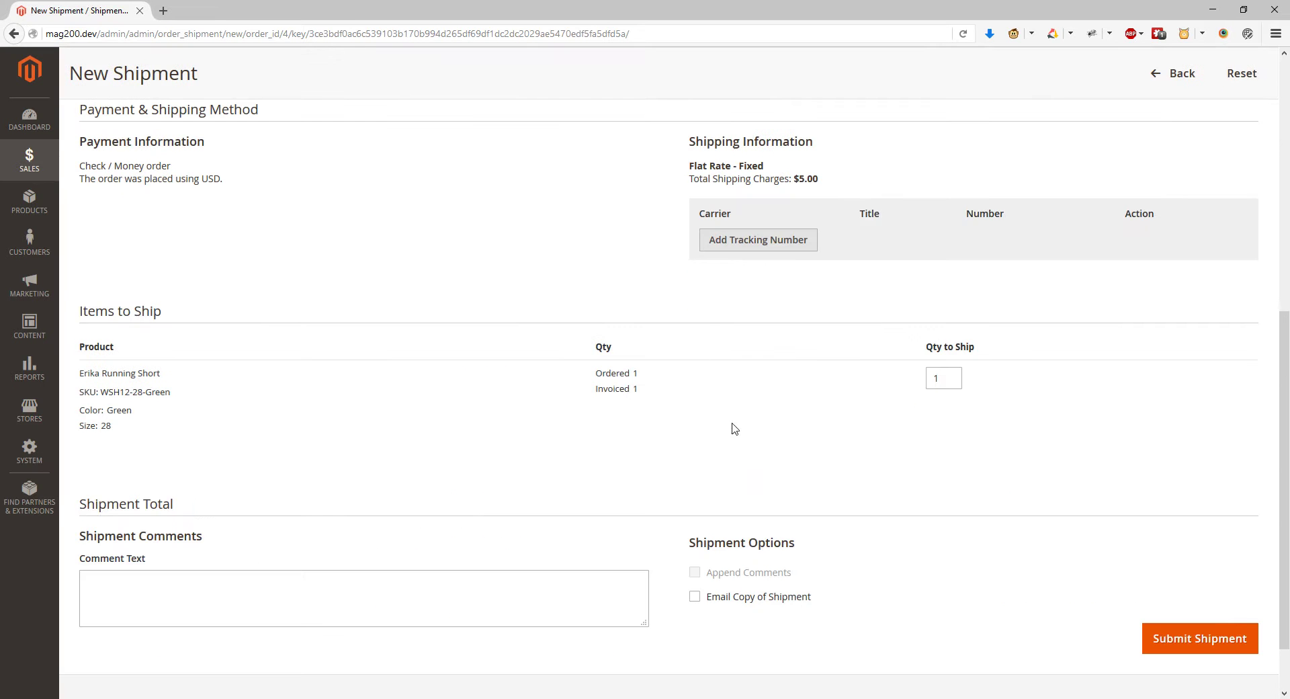
{"action": "left_click", "coordinate": [785, 246]}
{"action": "left_click", "coordinate": [838, 244]}
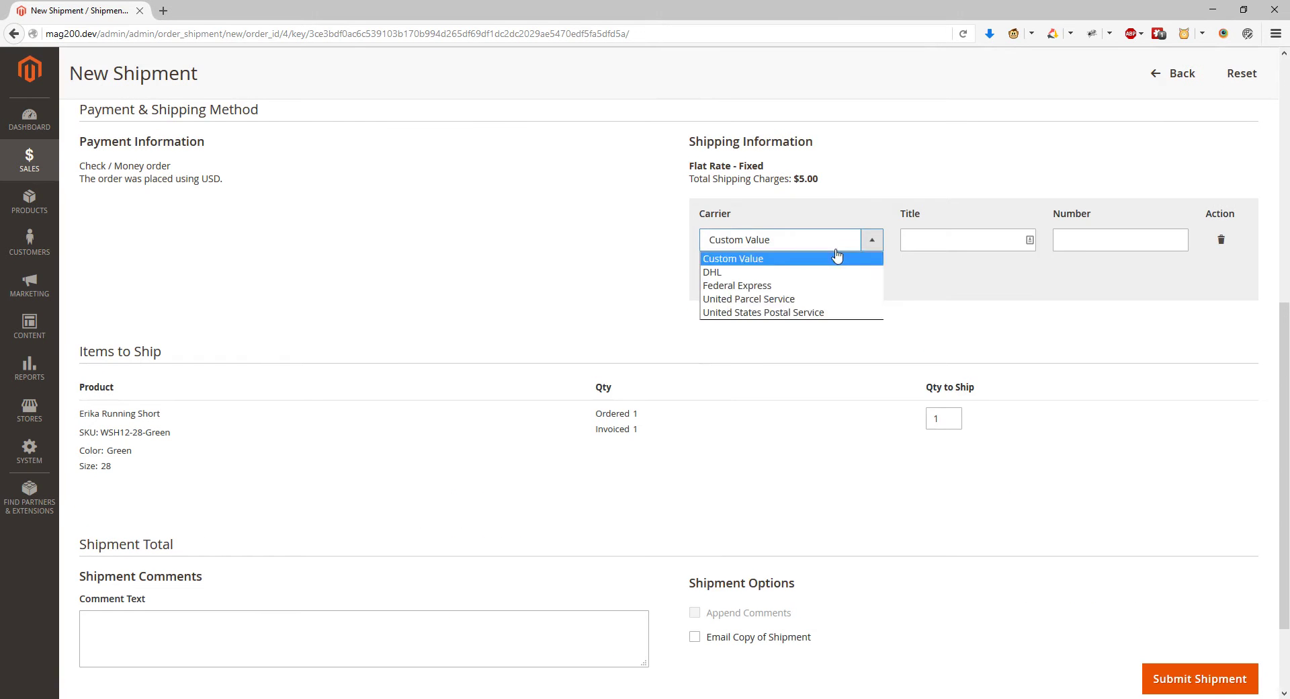
{"action": "left_click", "coordinate": [818, 301]}
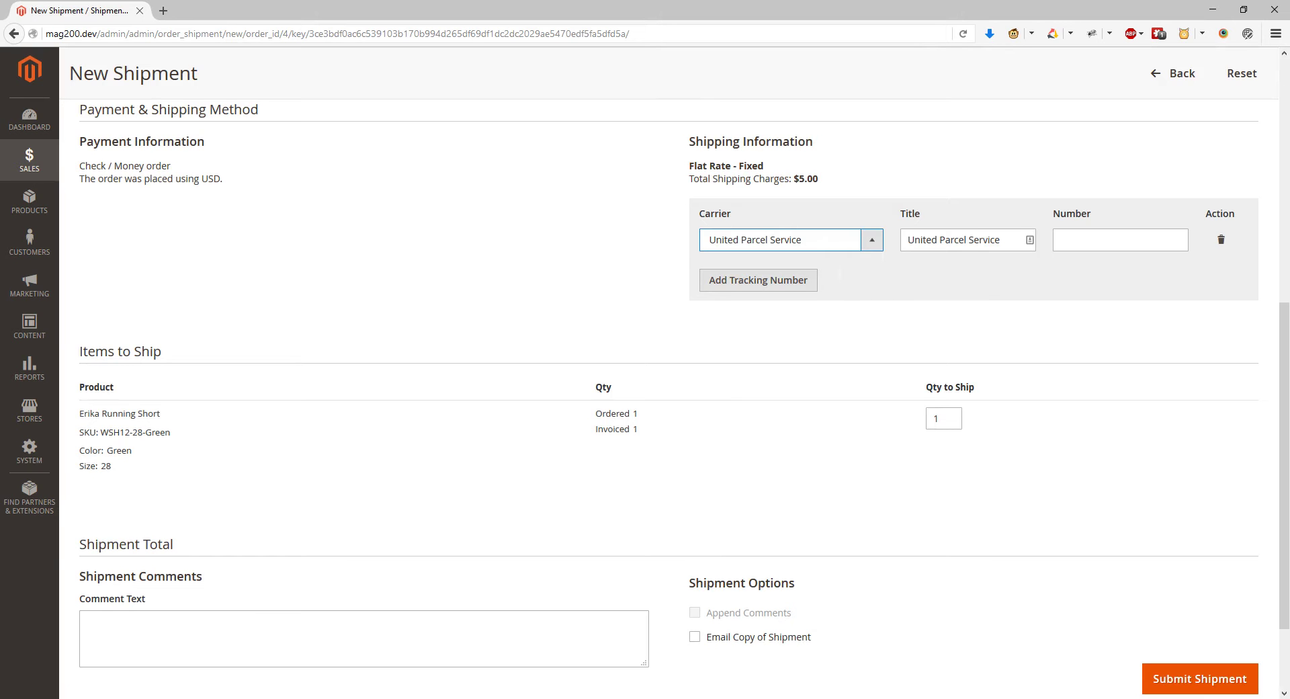
{"action": "left_click", "coordinate": [1075, 241]}
{"action": "type", "text": "1"}
{"action": "key", "text": "Down"}
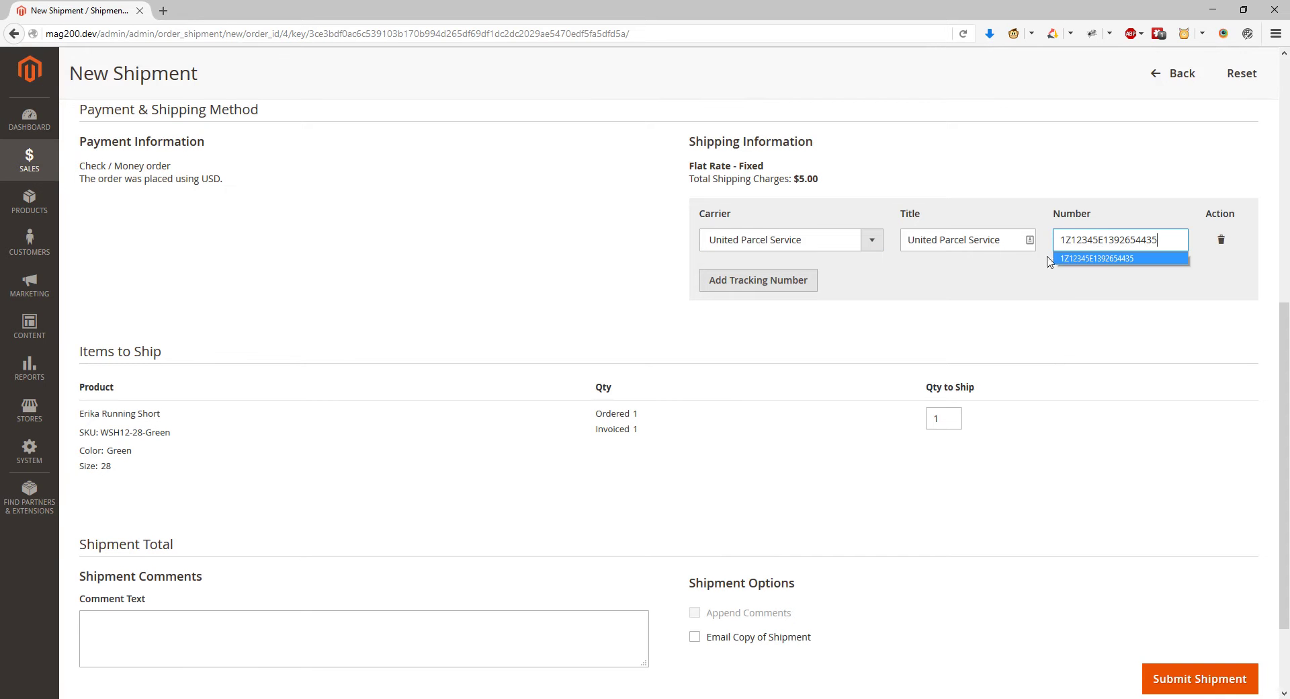
{"action": "left_click", "coordinate": [1028, 329]}
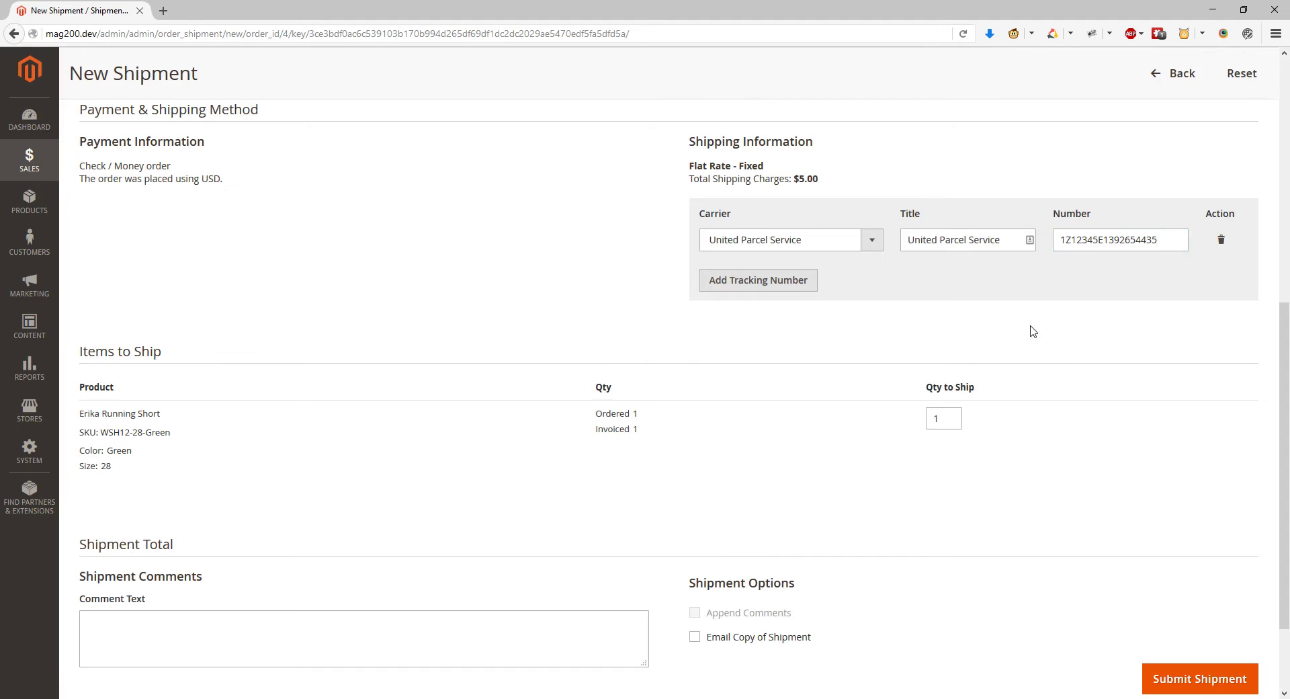
Step: Submit the shipment for the one Erika Running Short, leaving the shipment comments empty
{"action": "scroll", "coordinate": [902, 367], "scroll_direction": "down", "scroll_amount": 3}
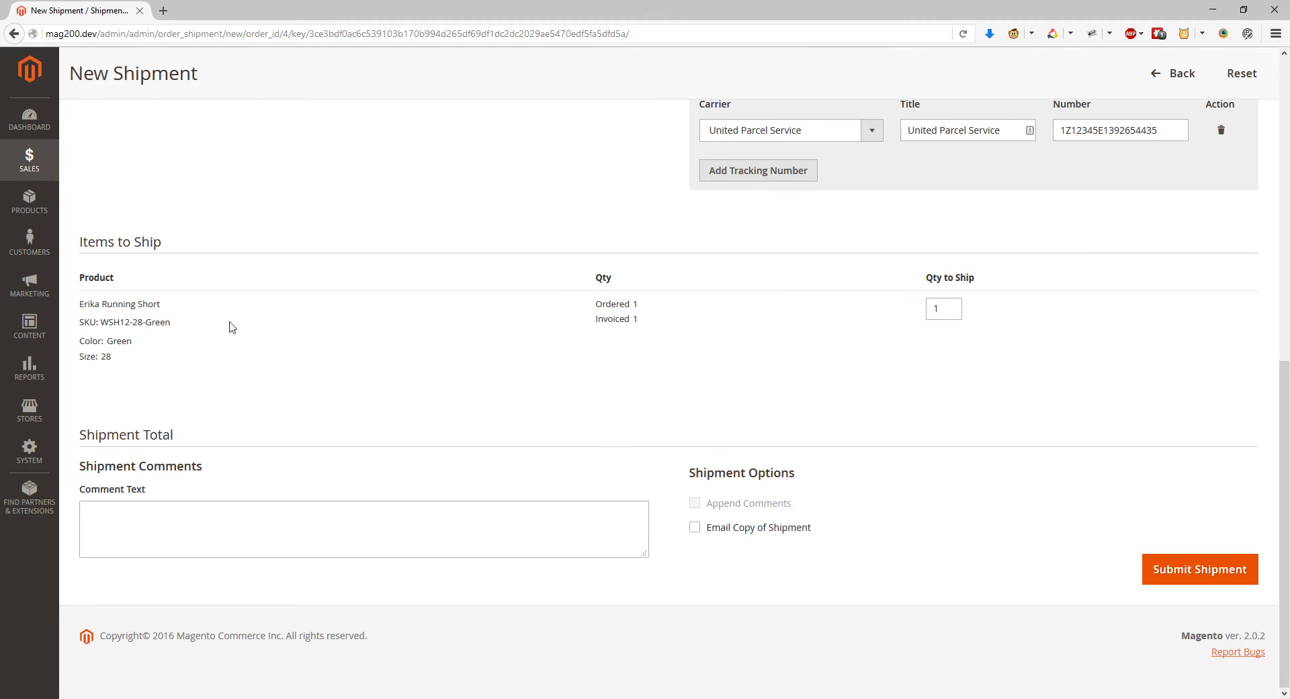
{"action": "left_click", "coordinate": [962, 307]}
{"action": "left_click", "coordinate": [1220, 579]}
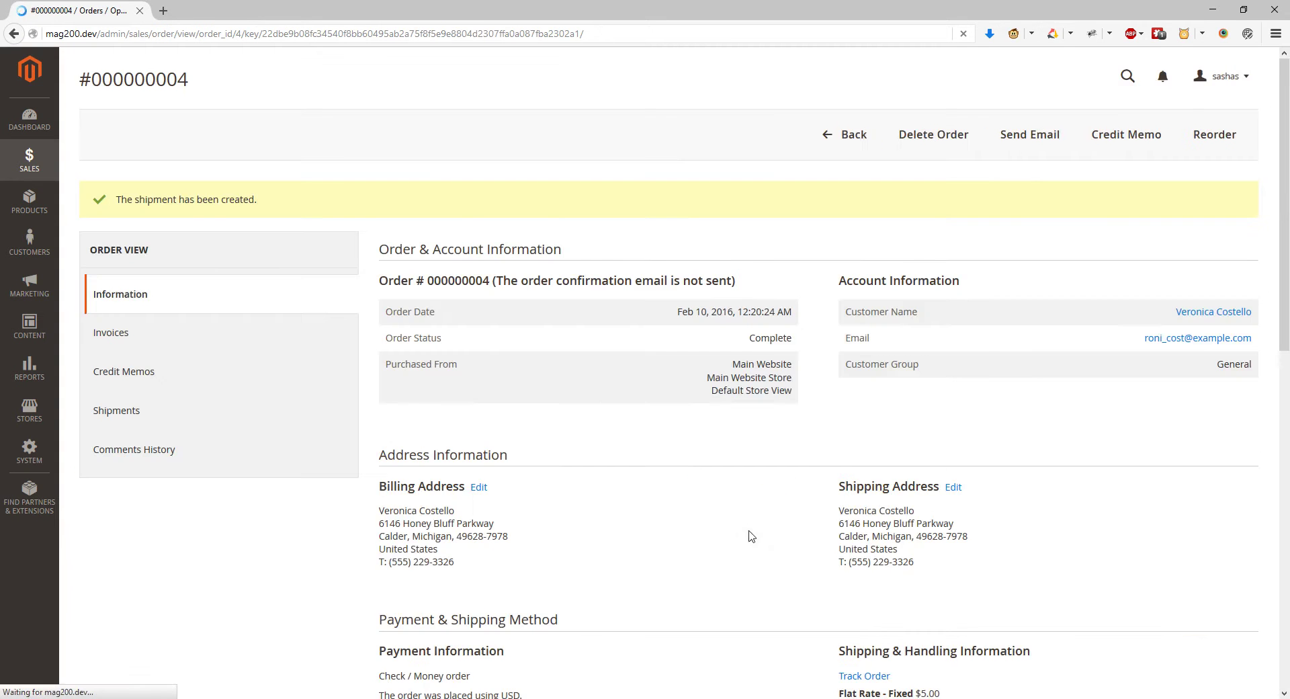
Step: Review the shipped order's information, then its invoices, shipments and credit memos lists
{"action": "scroll", "coordinate": [483, 530], "scroll_direction": "down", "scroll_amount": 6}
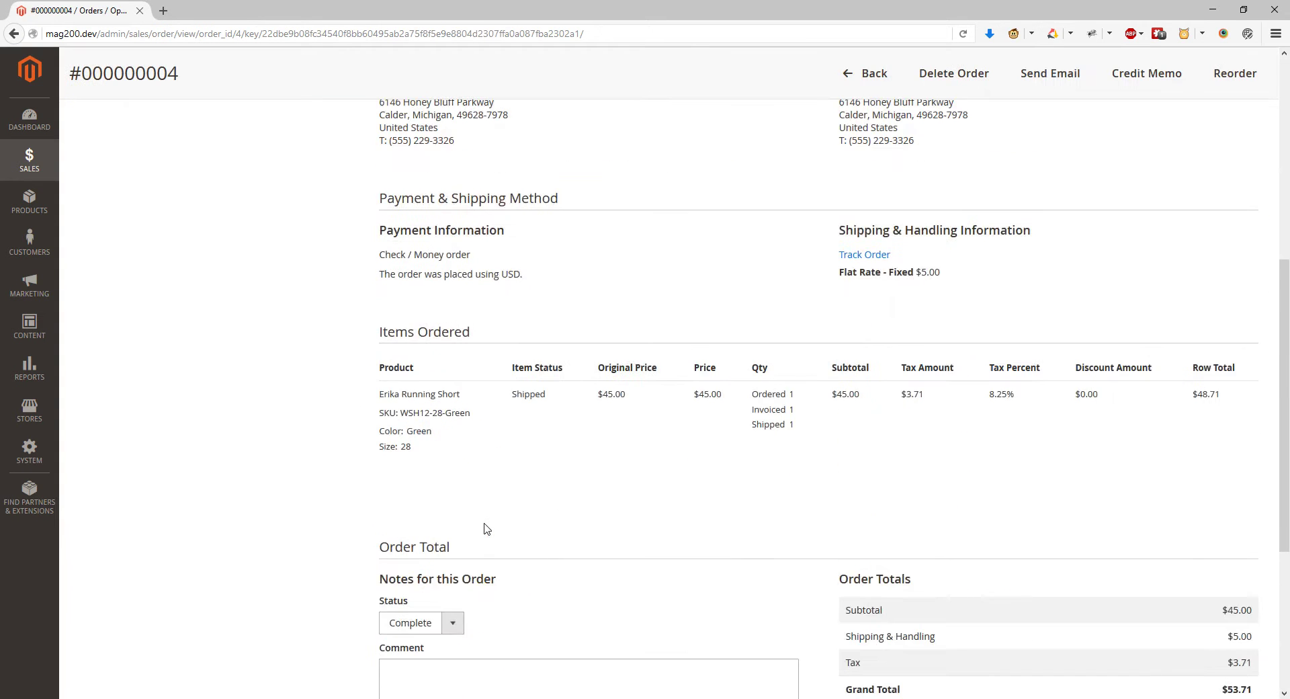
{"action": "scroll", "coordinate": [484, 529], "scroll_direction": "up", "scroll_amount": 7}
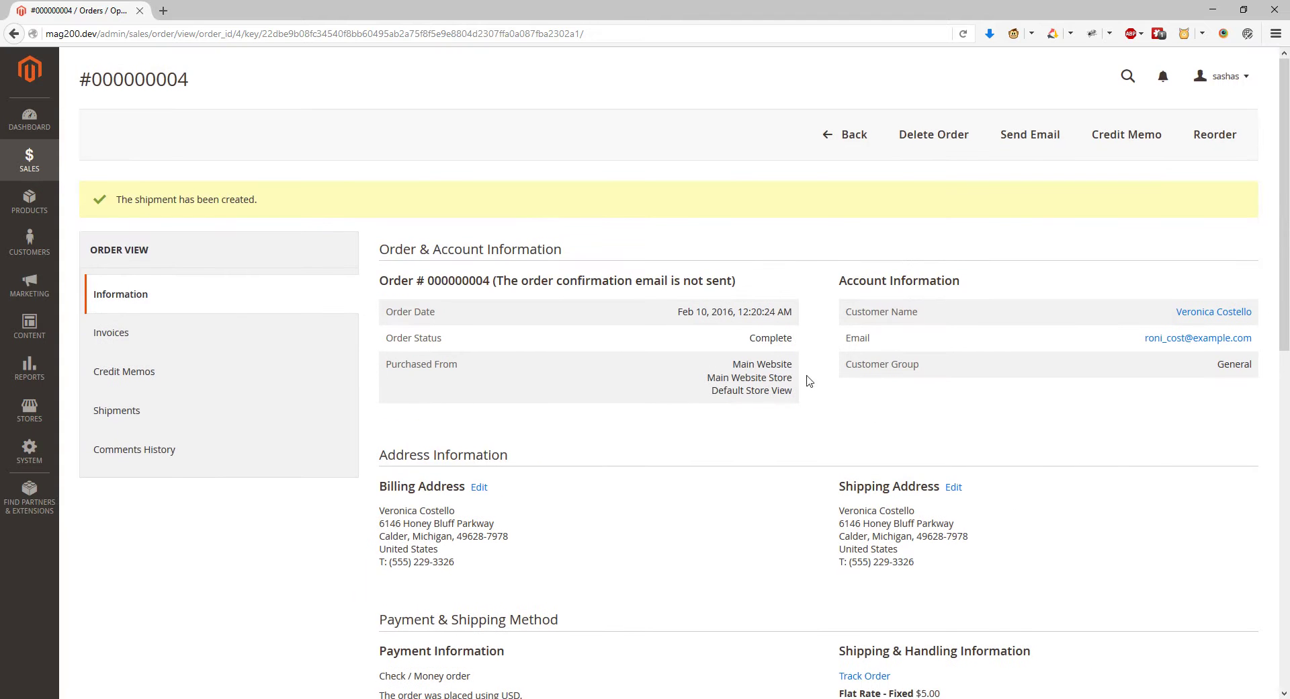
{"action": "left_click", "coordinate": [215, 338]}
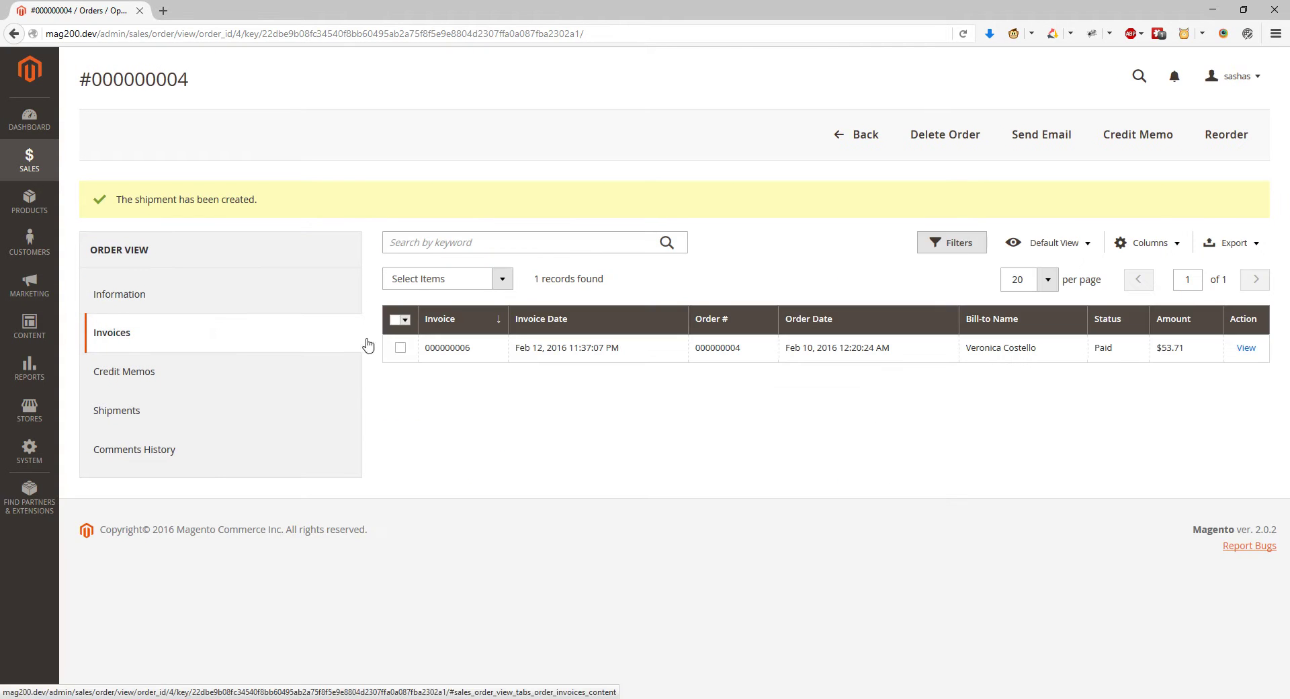
{"action": "left_click", "coordinate": [203, 382]}
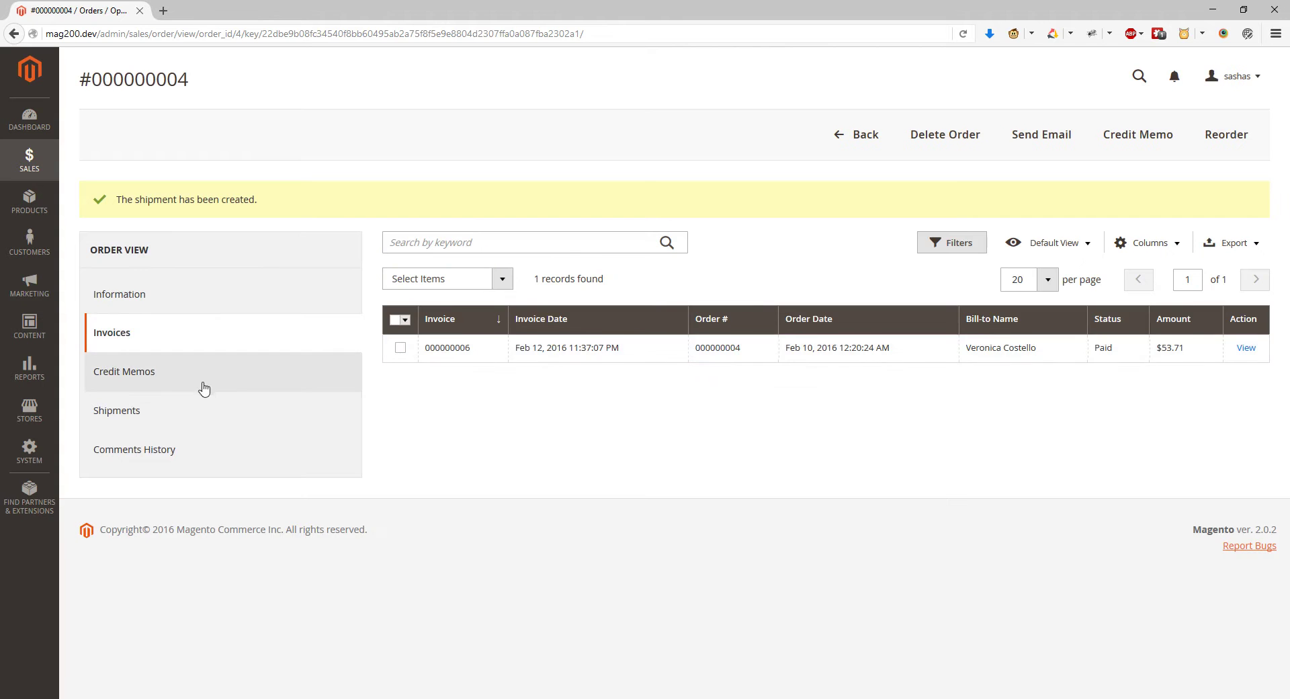
{"action": "left_click", "coordinate": [203, 410]}
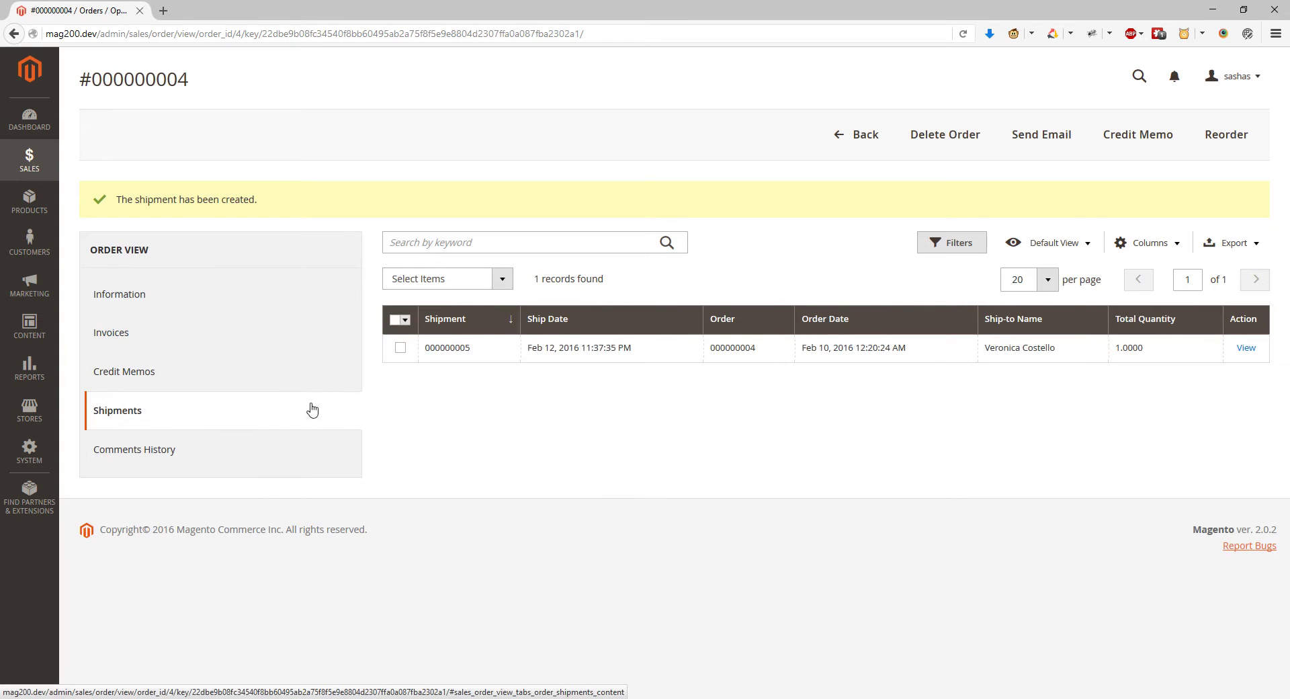
{"action": "left_click", "coordinate": [235, 370]}
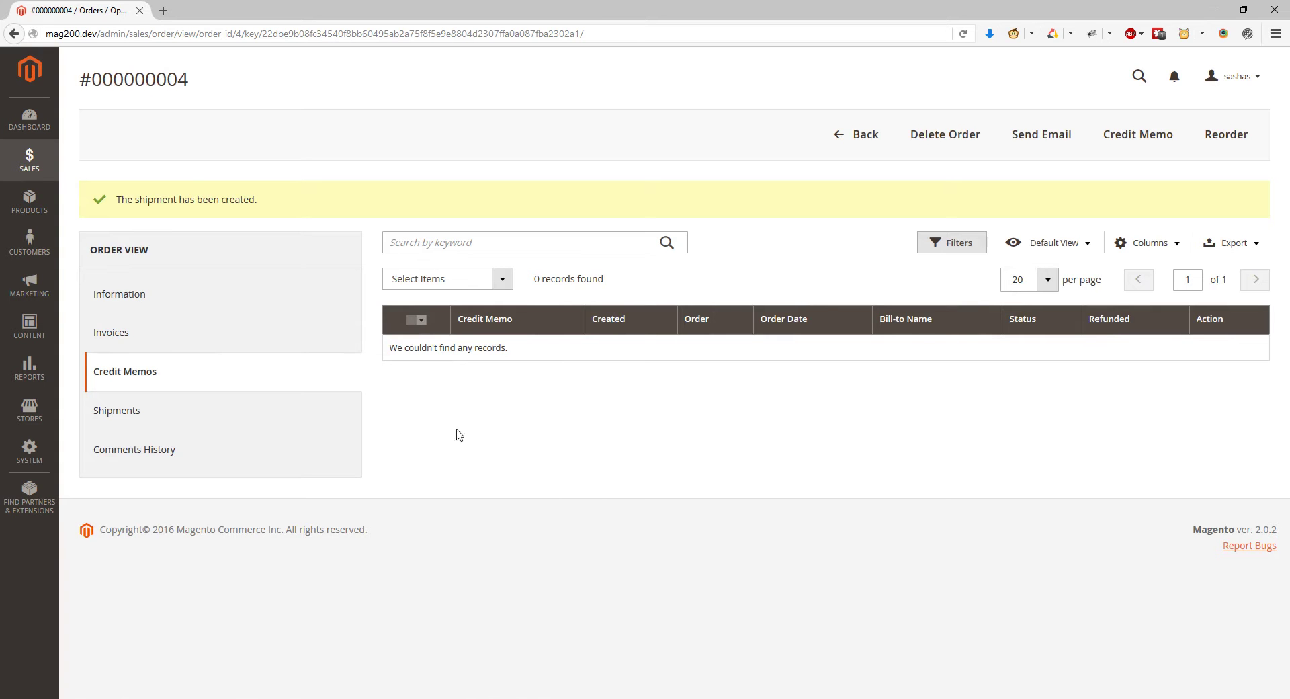
Step: Examine the order's comments history, including the tracking number entry, and return to the order information
{"action": "left_click", "coordinate": [299, 455]}
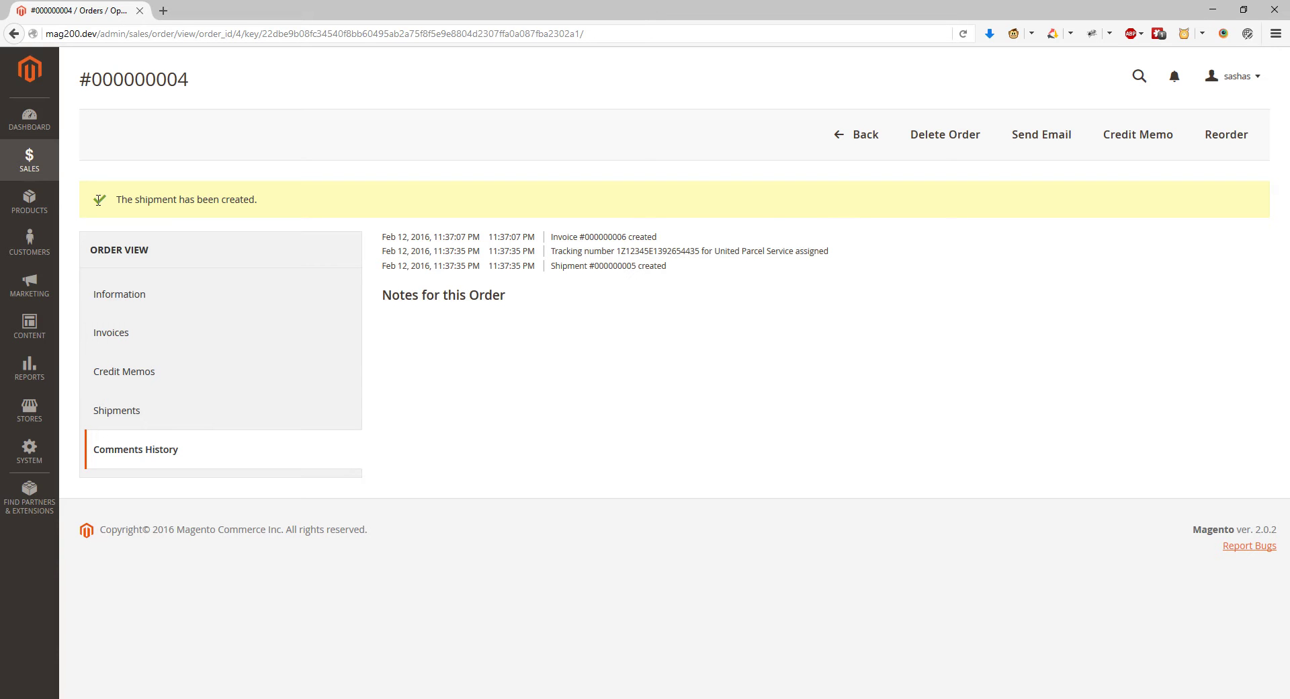
{"action": "left_click_drag", "start_coordinate": [354, 241], "coordinate": [548, 250]}
{"action": "triple_click", "coordinate": [547, 251]}
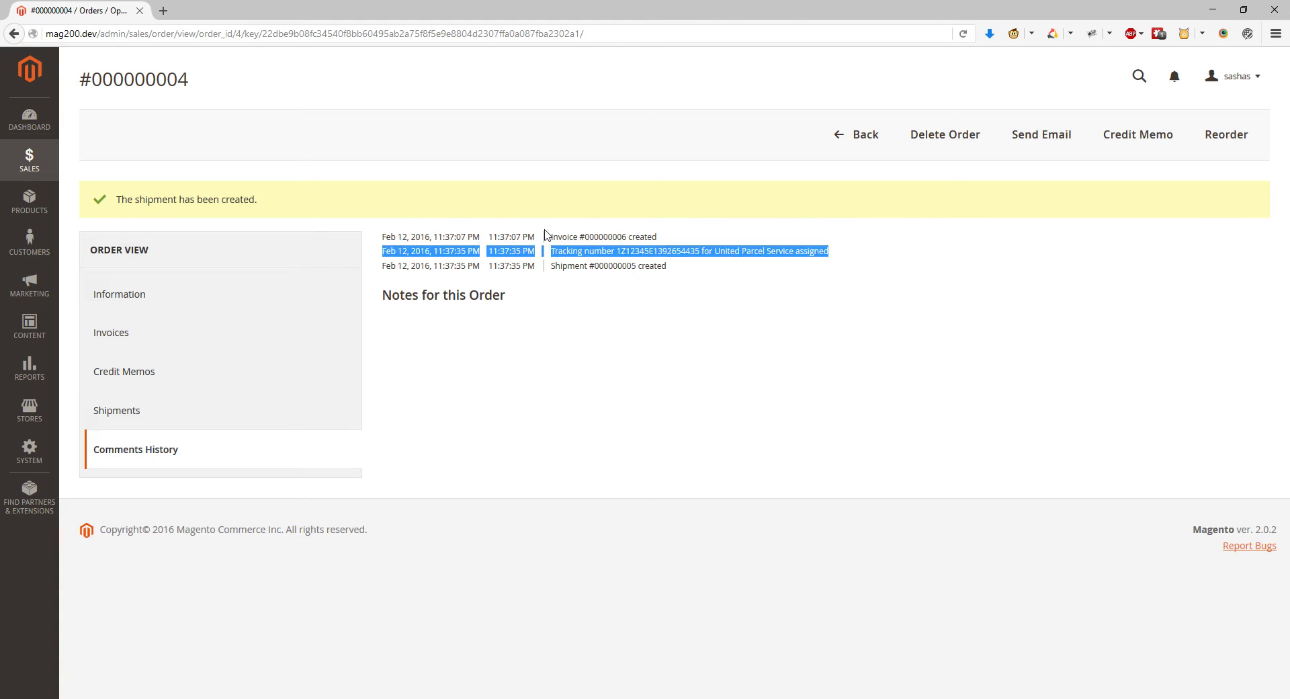
{"action": "left_click", "coordinate": [545, 236]}
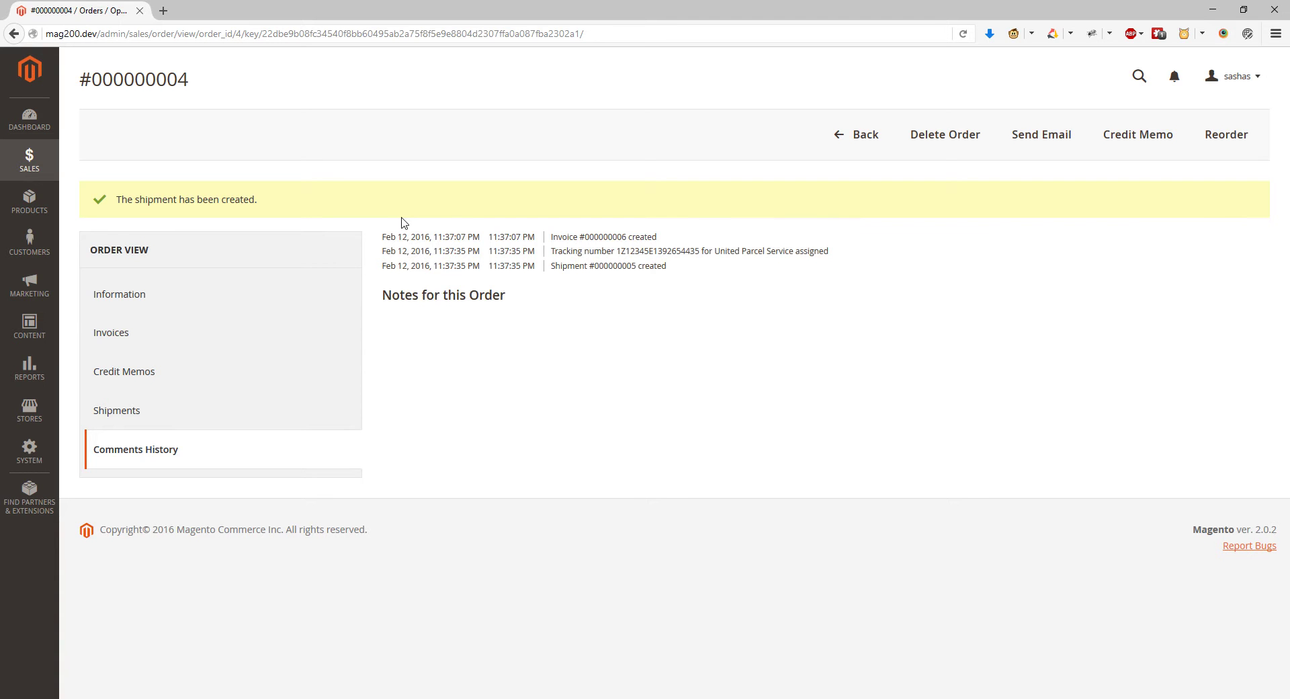
{"action": "left_click", "coordinate": [193, 304]}
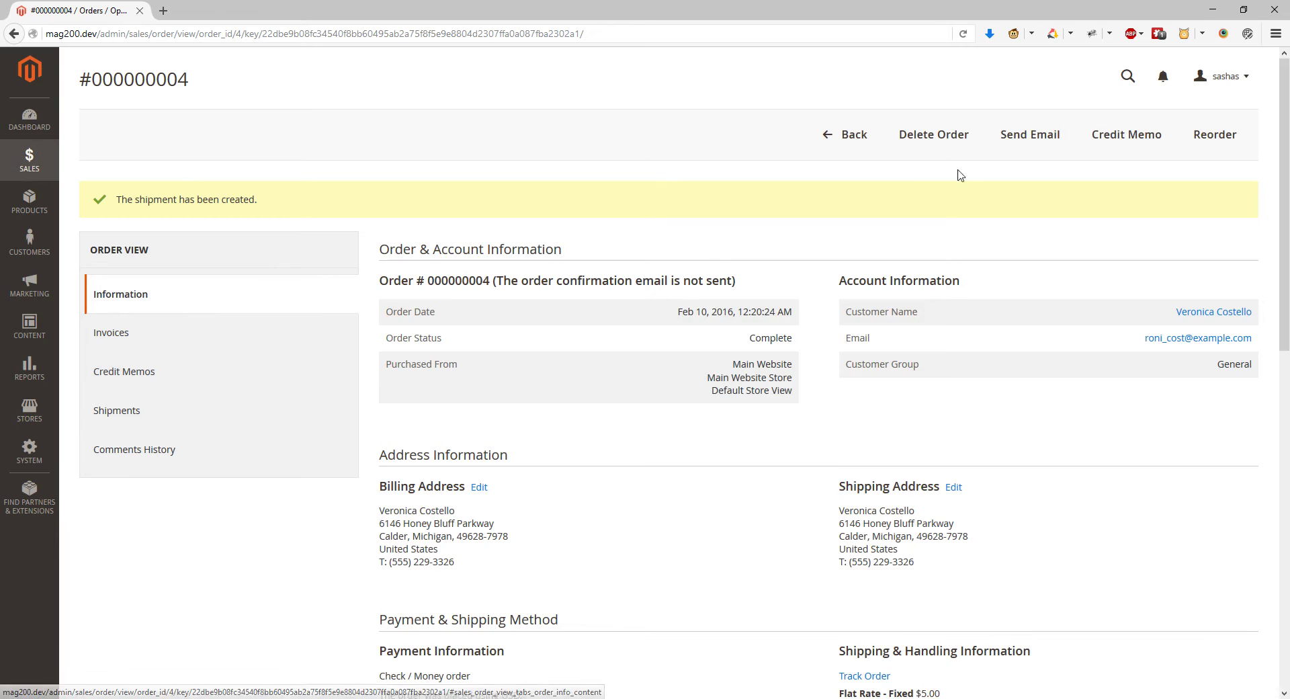
Step: Create a credit memo that refunds the Erika Running Short and its shipping offline, with the item returned to stock
{"action": "left_click", "coordinate": [1110, 138]}
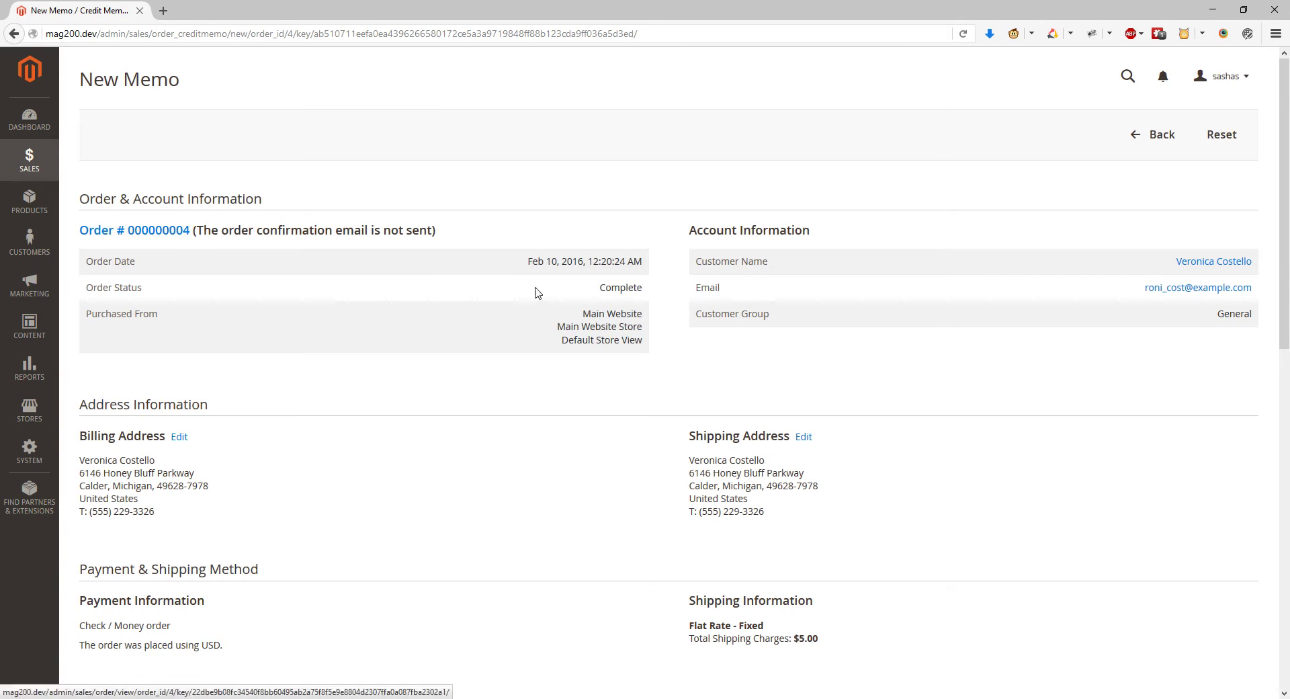
{"action": "scroll", "coordinate": [535, 246], "scroll_direction": "down", "scroll_amount": 3}
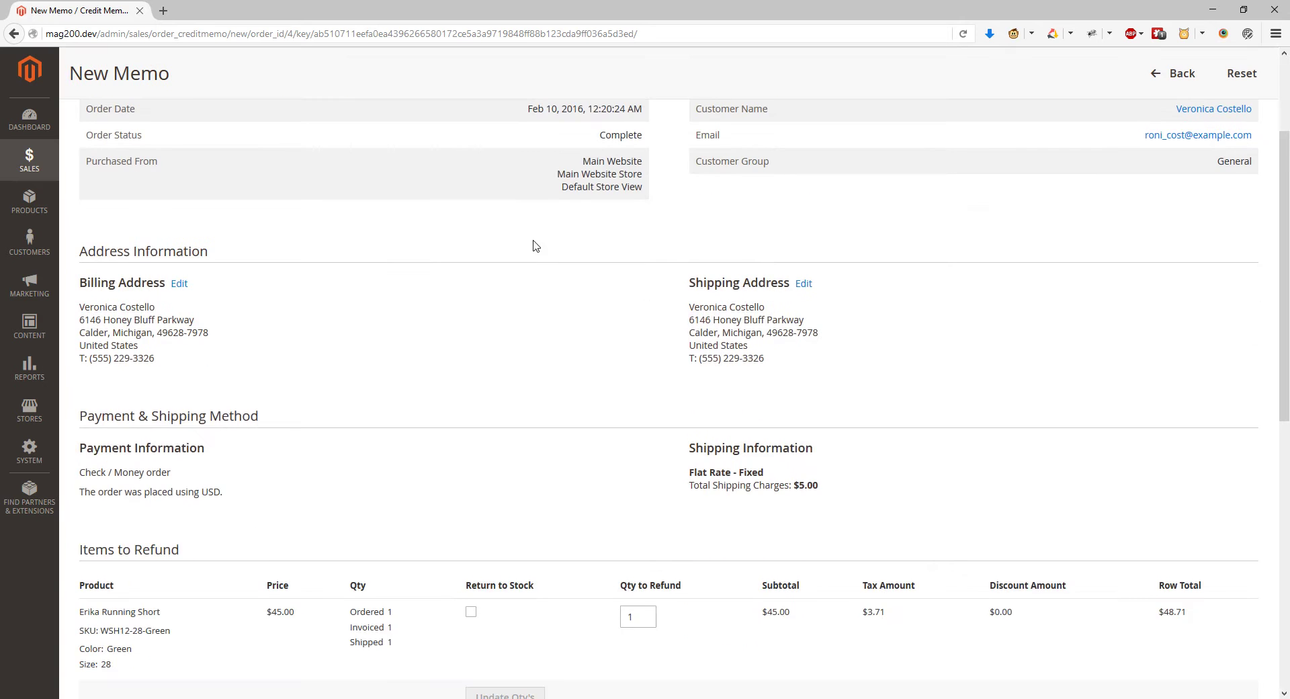
{"action": "scroll", "coordinate": [561, 342], "scroll_direction": "down", "scroll_amount": 3}
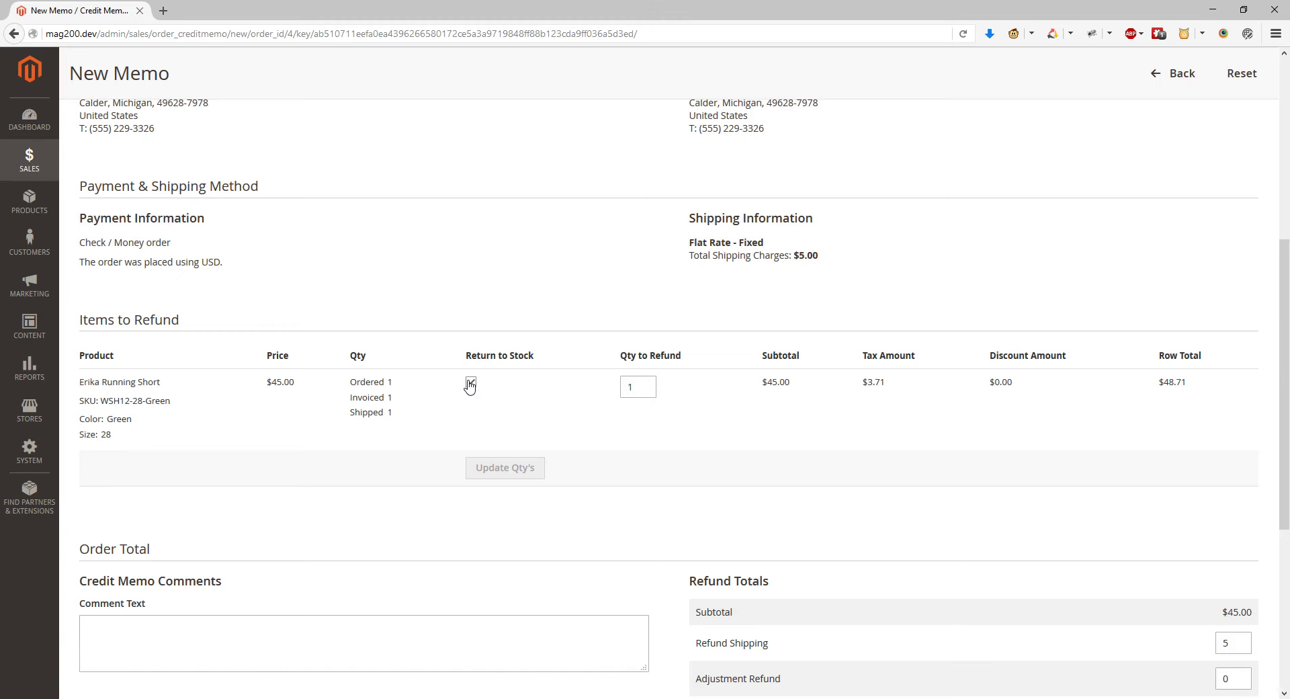
{"action": "left_click", "coordinate": [649, 381]}
{"action": "scroll", "coordinate": [966, 399], "scroll_direction": "down", "scroll_amount": 4}
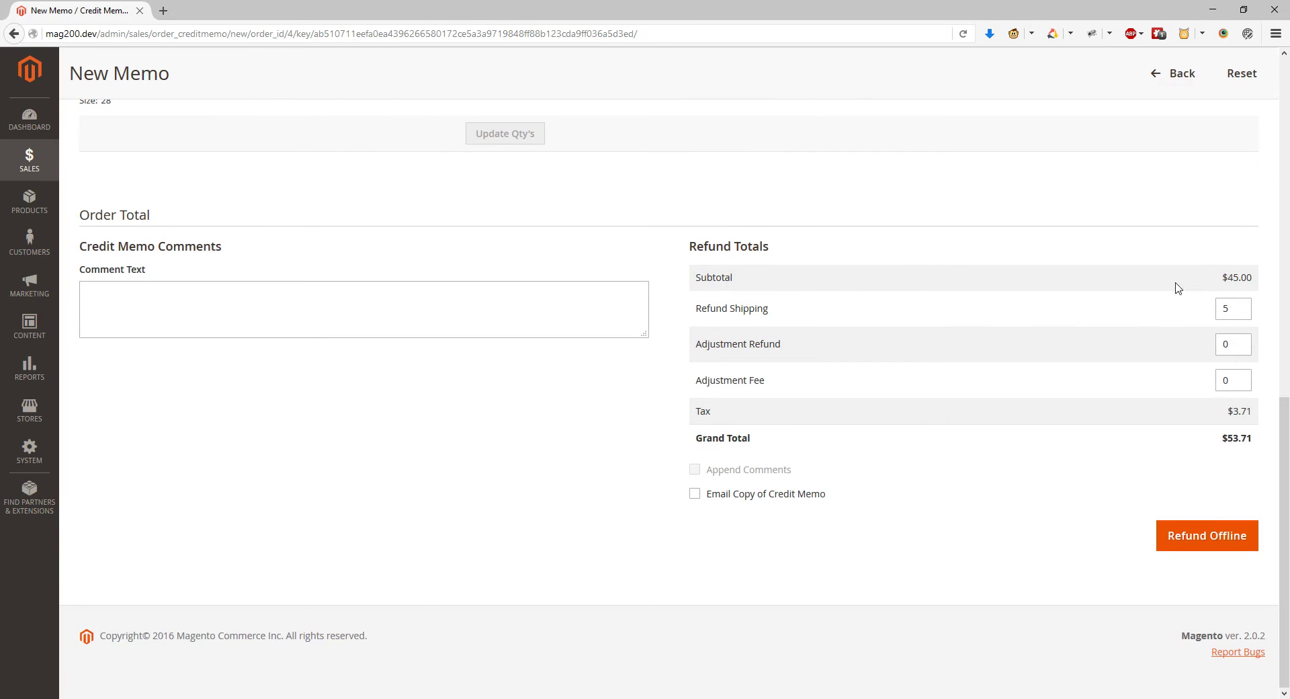
{"action": "left_click", "coordinate": [1224, 308]}
{"action": "left_click", "coordinate": [1174, 542]}
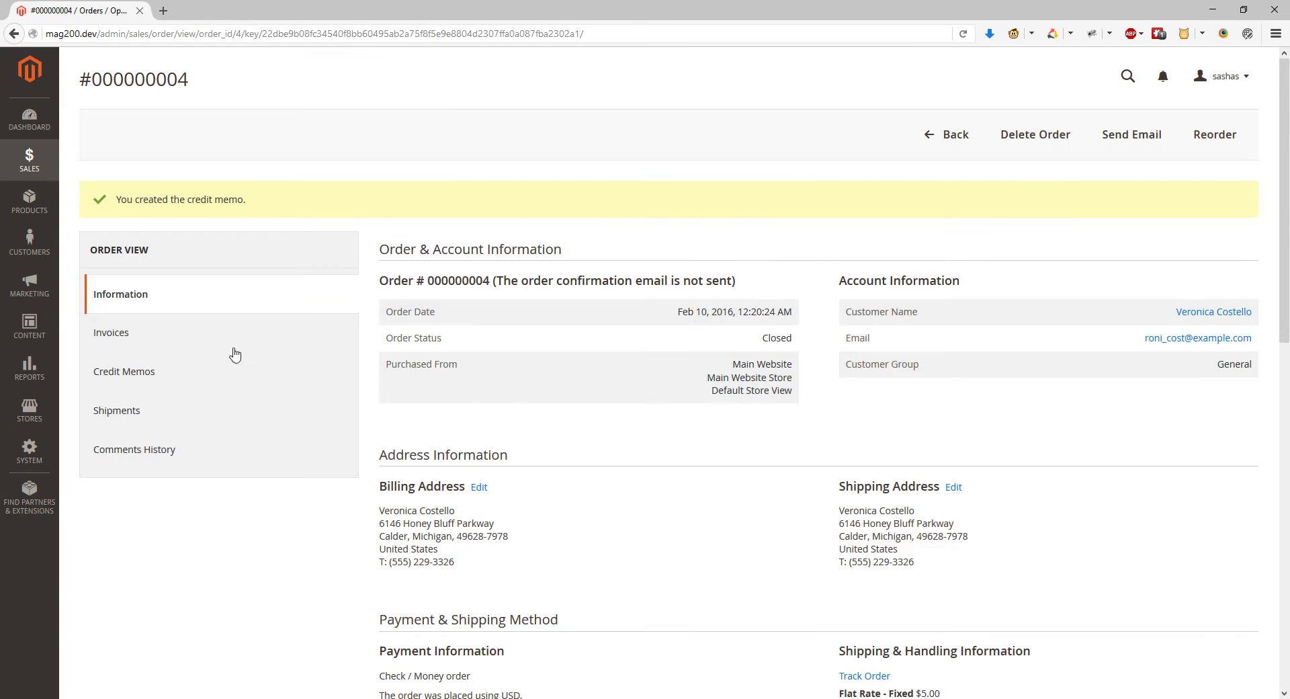
Step: List the order's credit memos and open the refunded memo to view its details
{"action": "left_click", "coordinate": [173, 381]}
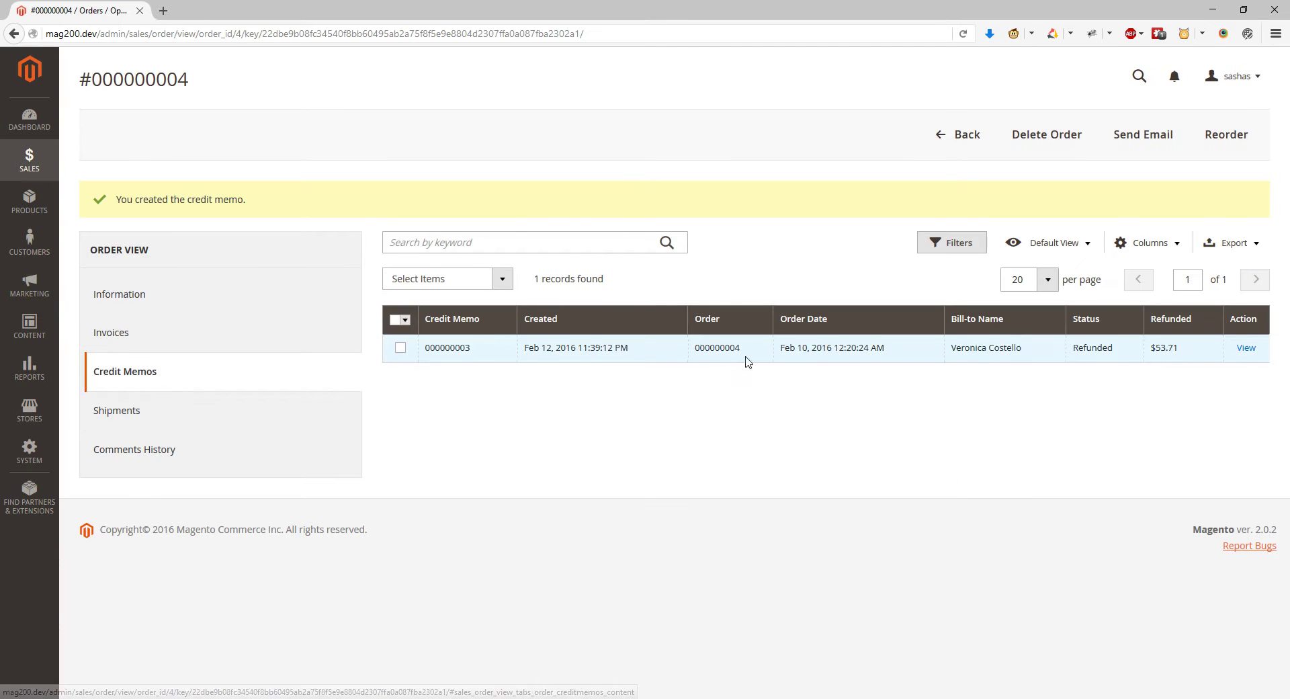
{"action": "triple_click", "coordinate": [992, 353]}
{"action": "double_click", "coordinate": [993, 353]}
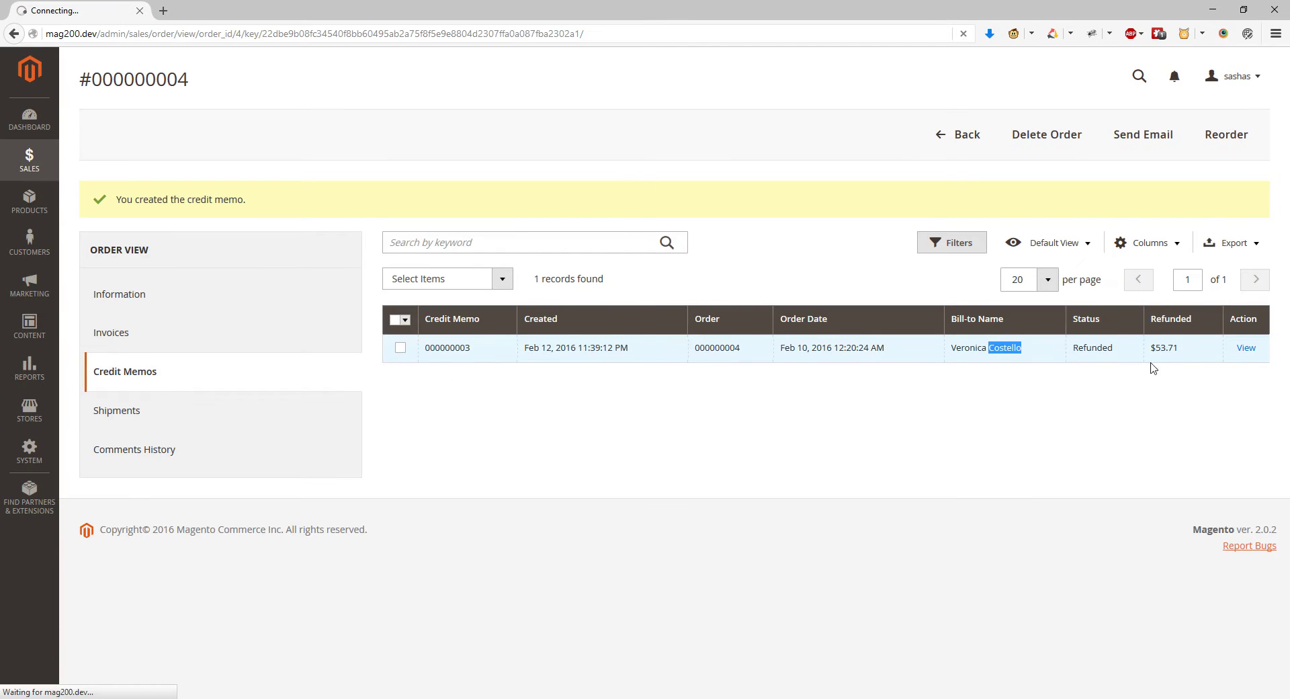
{"action": "double_click", "coordinate": [1172, 348]}
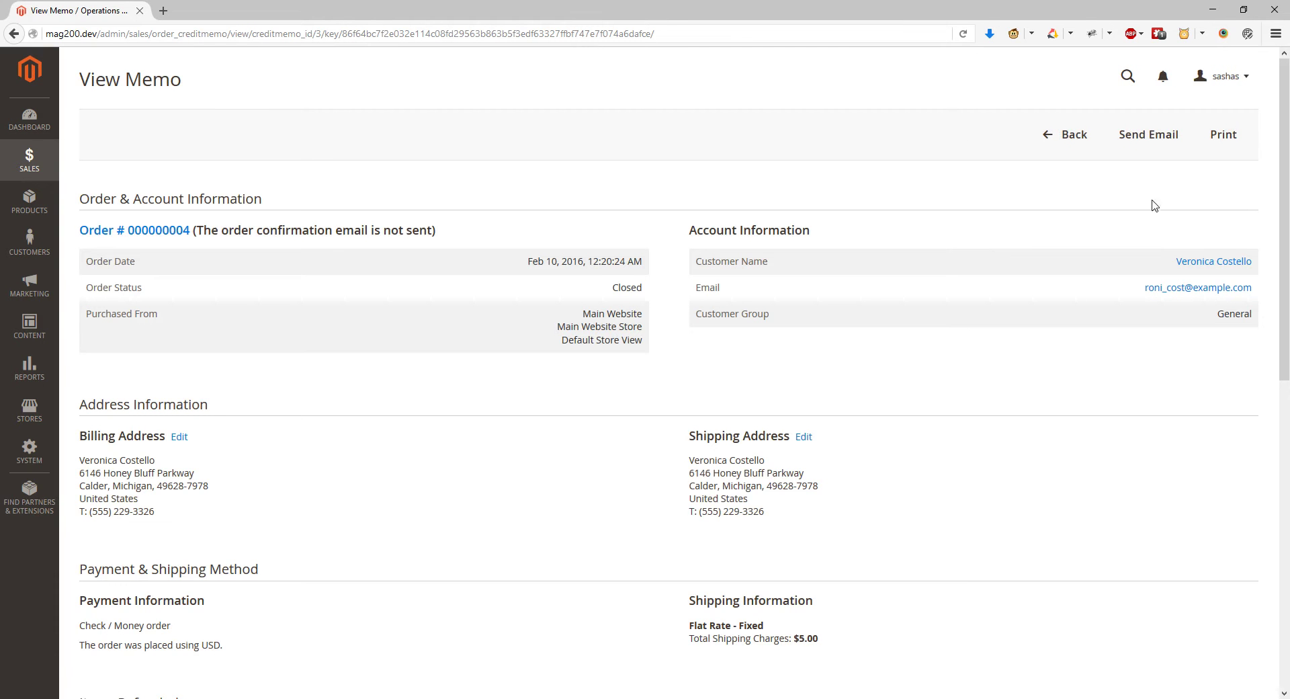
Step: Return to the order from the credit memo and start a reorder of it
{"action": "left_click", "coordinate": [1068, 141]}
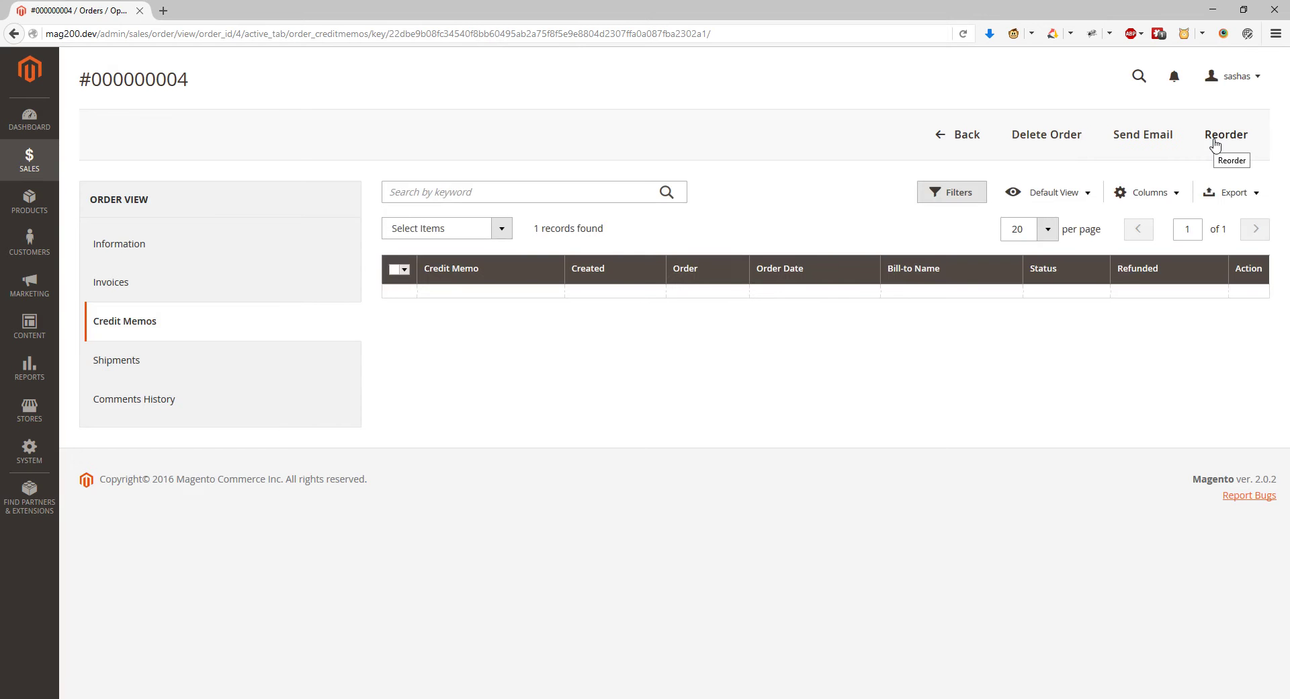
{"action": "left_click", "coordinate": [1214, 138]}
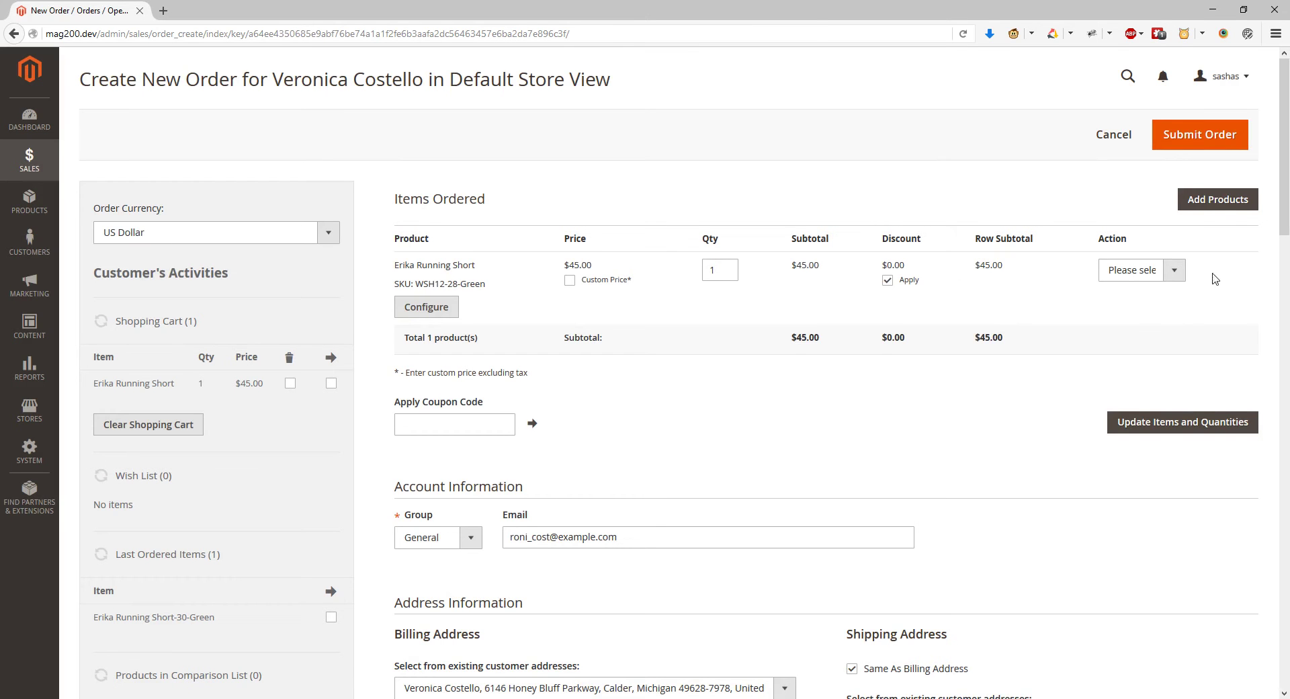
{"action": "scroll", "coordinate": [1002, 380], "scroll_direction": "down", "scroll_amount": 1}
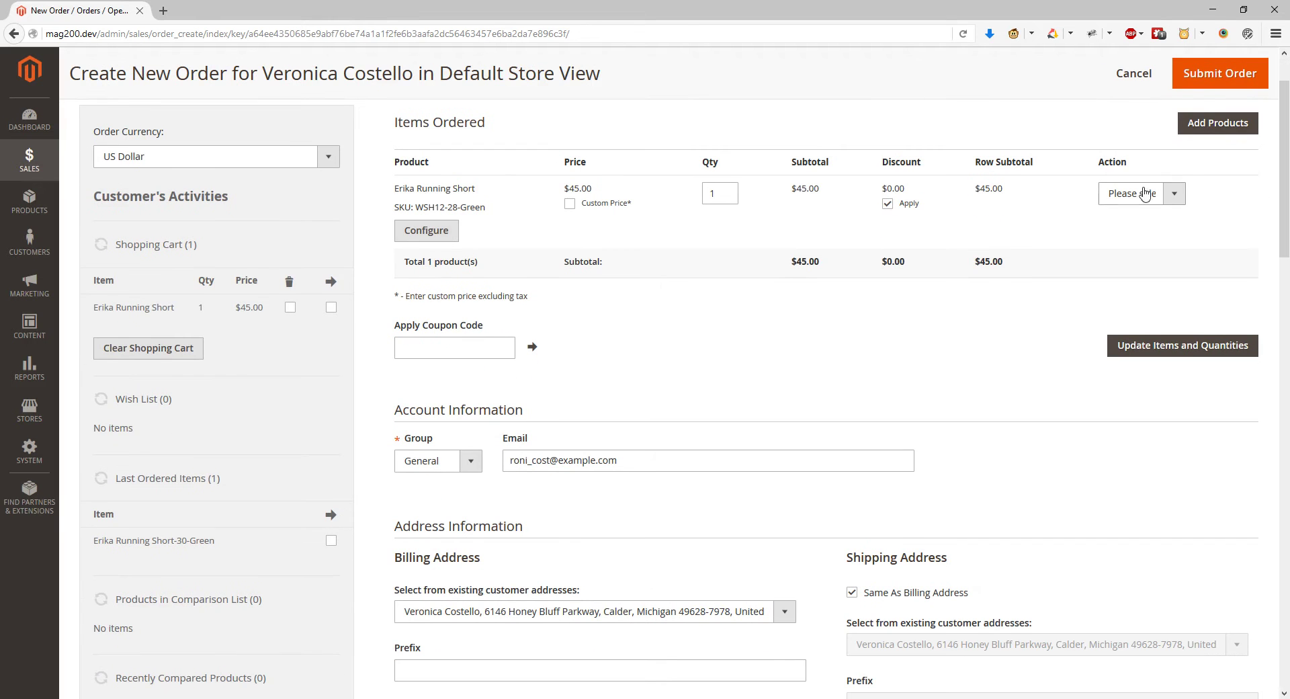
Step: Try to add the product Erika Running Short-31-Green to the new order
{"action": "left_click", "coordinate": [1216, 129]}
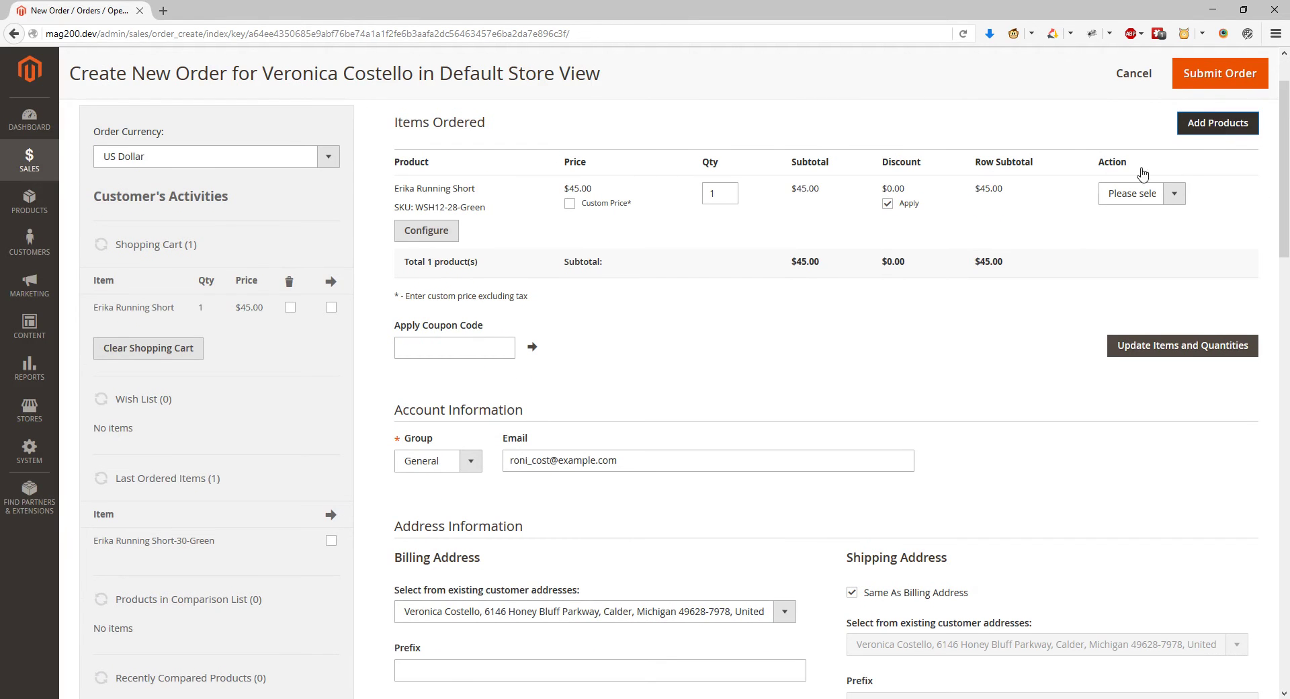
{"action": "scroll", "coordinate": [1008, 493], "scroll_direction": "down", "scroll_amount": 1}
{"action": "scroll", "coordinate": [1008, 493], "scroll_direction": "down", "scroll_amount": 1}
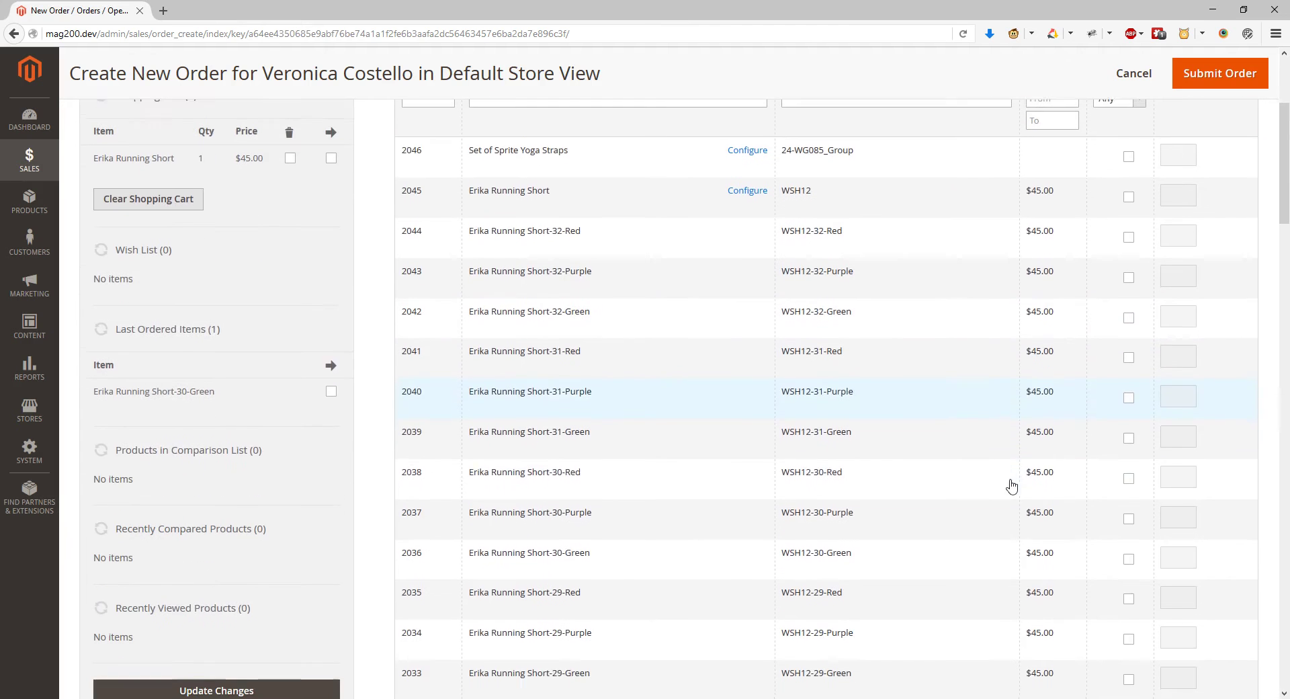
{"action": "left_click", "coordinate": [1128, 438]}
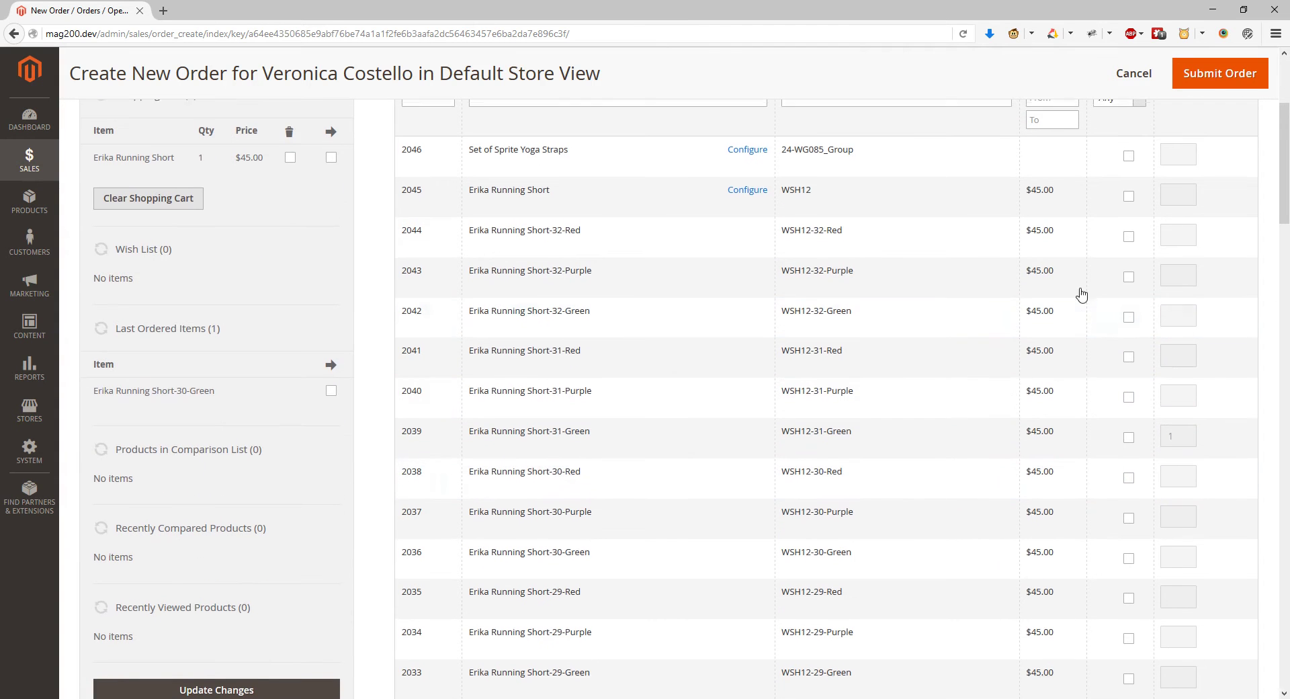
{"action": "scroll", "coordinate": [1080, 291], "scroll_direction": "up", "scroll_amount": 2}
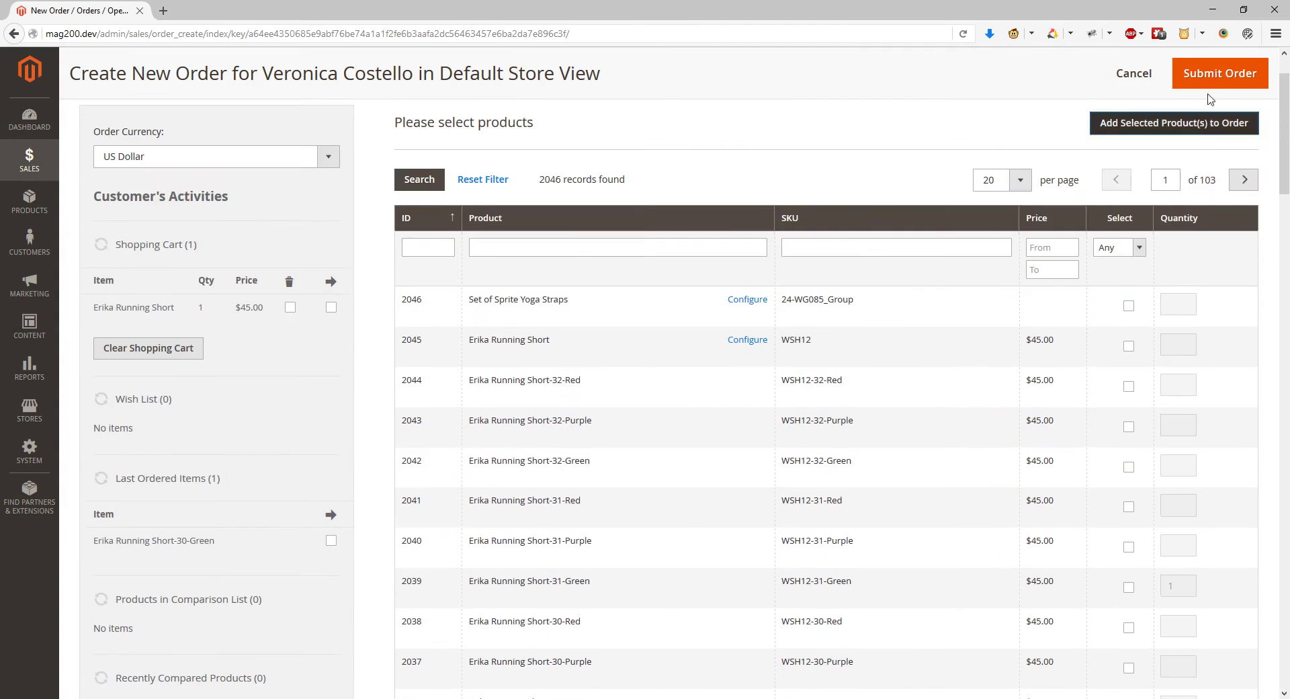
{"action": "left_click", "coordinate": [1184, 135]}
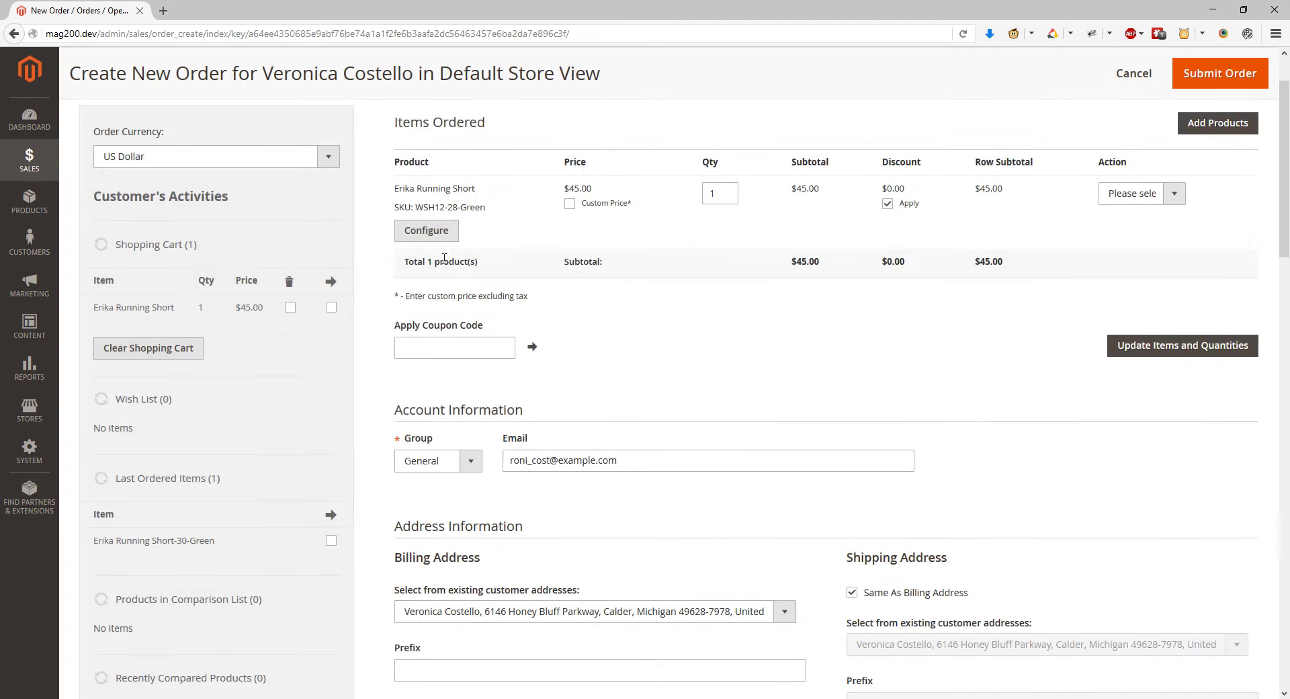
Step: Review the customer's activities beside the new order, including the shopping cart, wish list, last ordered and recently viewed items
{"action": "scroll", "coordinate": [438, 316], "scroll_direction": "down", "scroll_amount": 1}
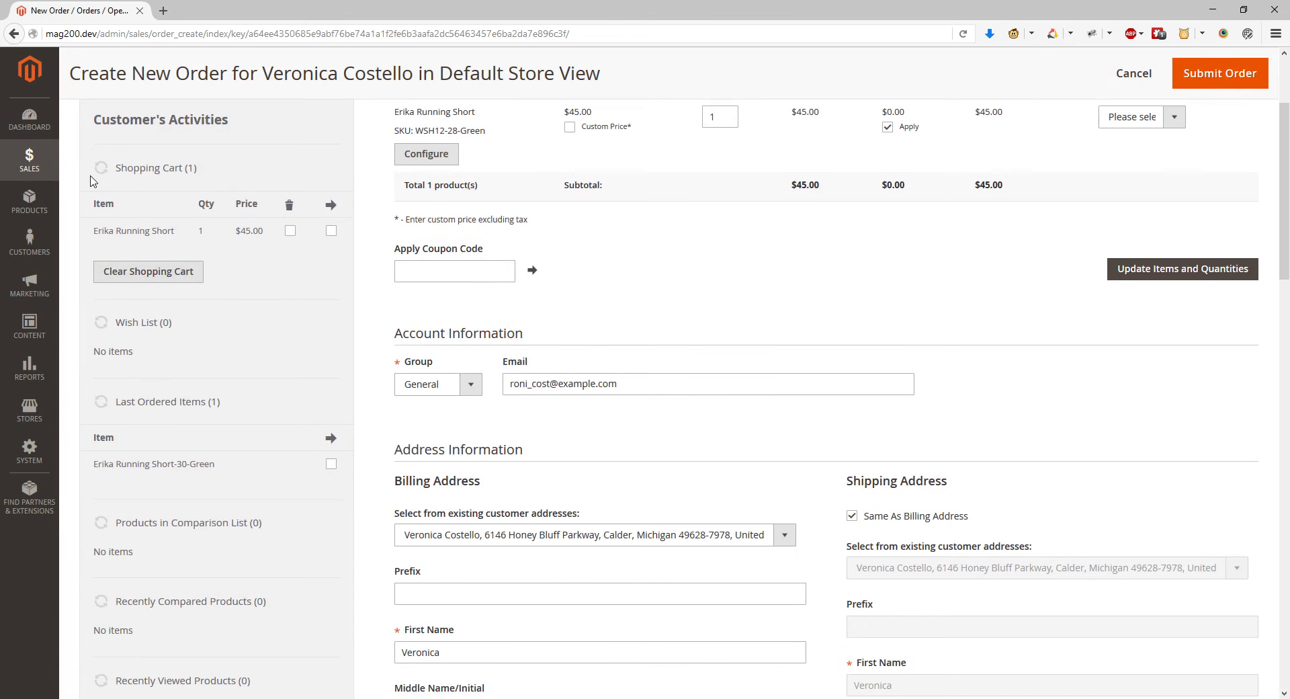
{"action": "scroll", "coordinate": [140, 310], "scroll_direction": "down", "scroll_amount": 1}
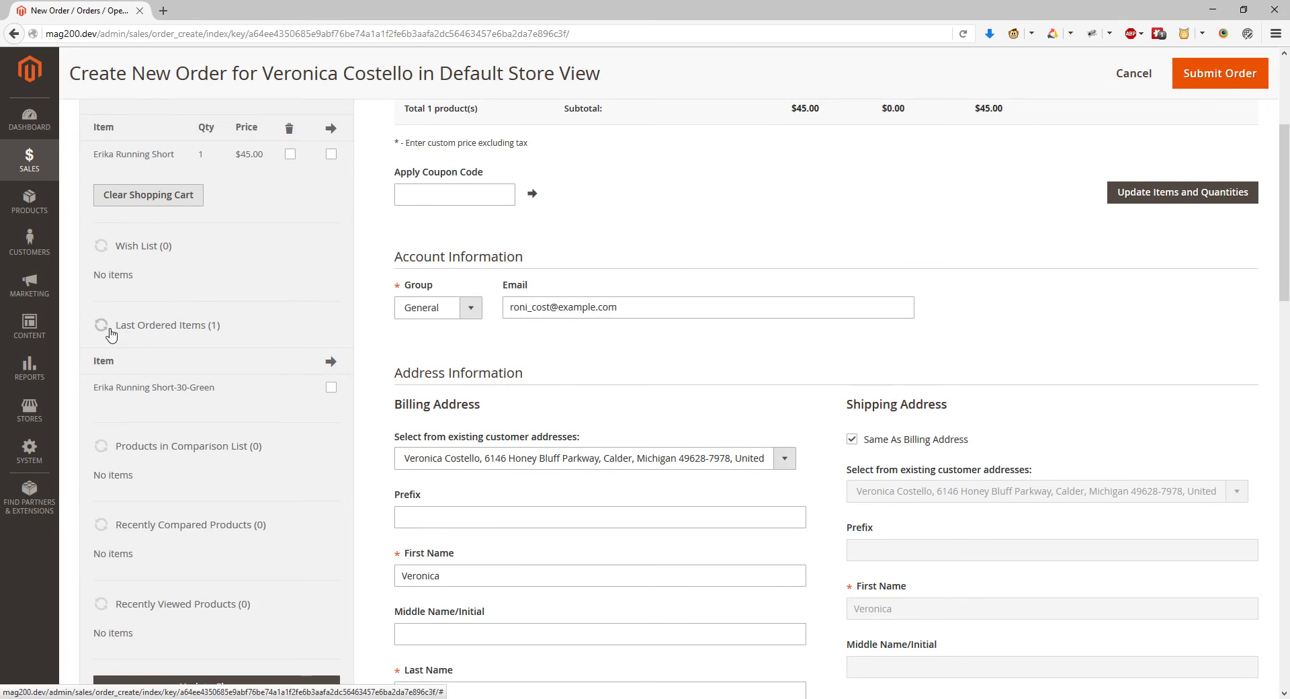
{"action": "scroll", "coordinate": [160, 405], "scroll_direction": "down", "scroll_amount": 2}
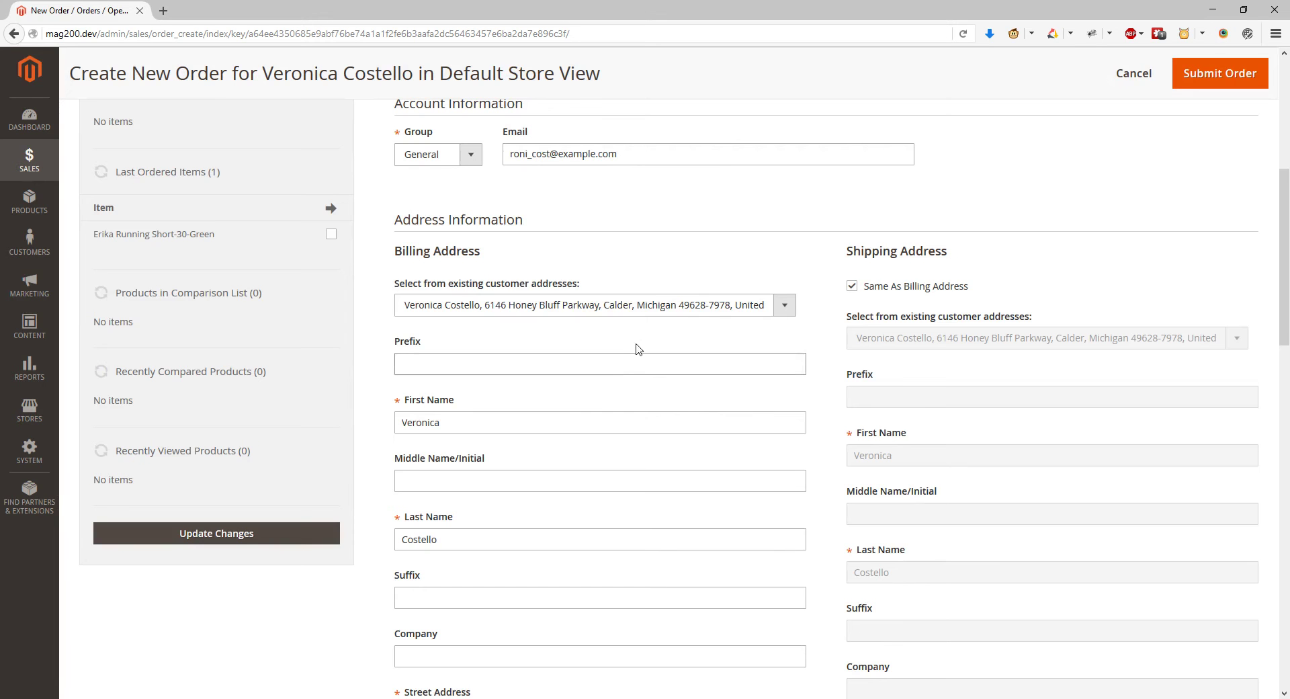
{"action": "scroll", "coordinate": [726, 329], "scroll_direction": "up", "scroll_amount": 2}
{"action": "scroll", "coordinate": [726, 329], "scroll_direction": "up", "scroll_amount": 7}
{"action": "scroll", "coordinate": [700, 325], "scroll_direction": "down", "scroll_amount": 5}
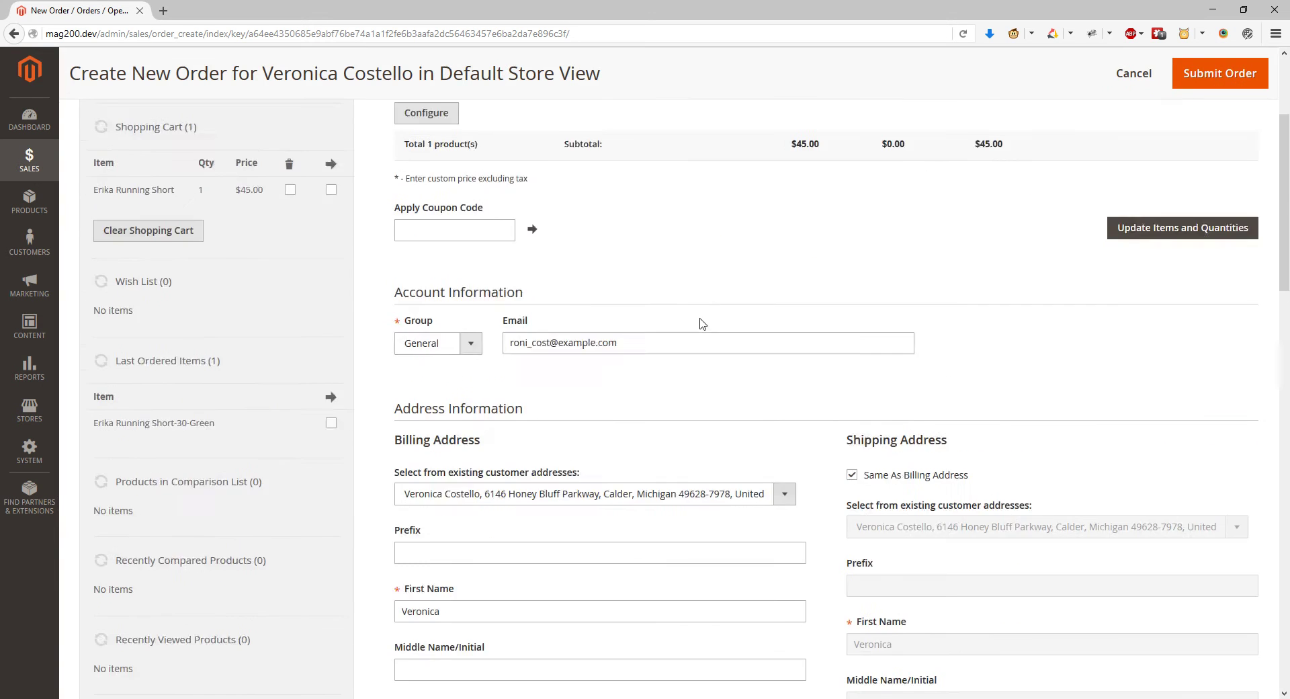
Step: Look over the new order's coupon code field, billing and shipping address sections, and payment options
{"action": "left_click", "coordinate": [453, 190]}
{"action": "left_click", "coordinate": [443, 190]}
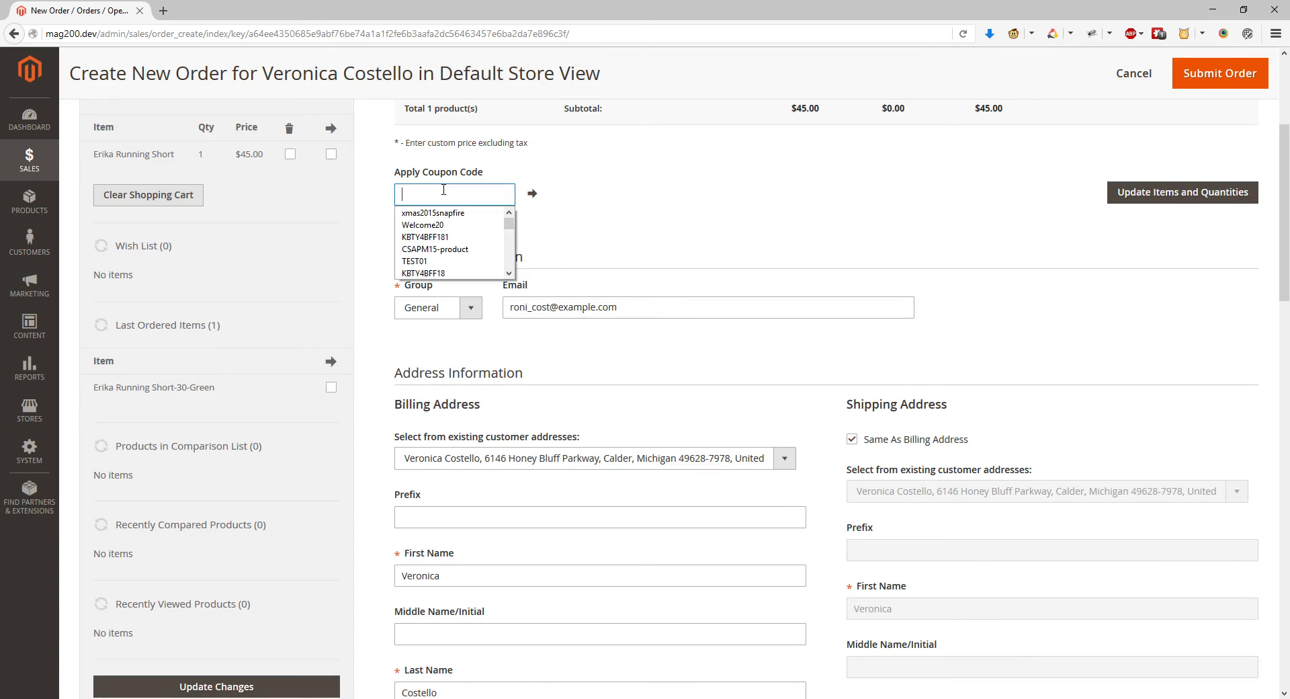
{"action": "left_click", "coordinate": [594, 202]}
{"action": "scroll", "coordinate": [605, 305], "scroll_direction": "down", "scroll_amount": 8}
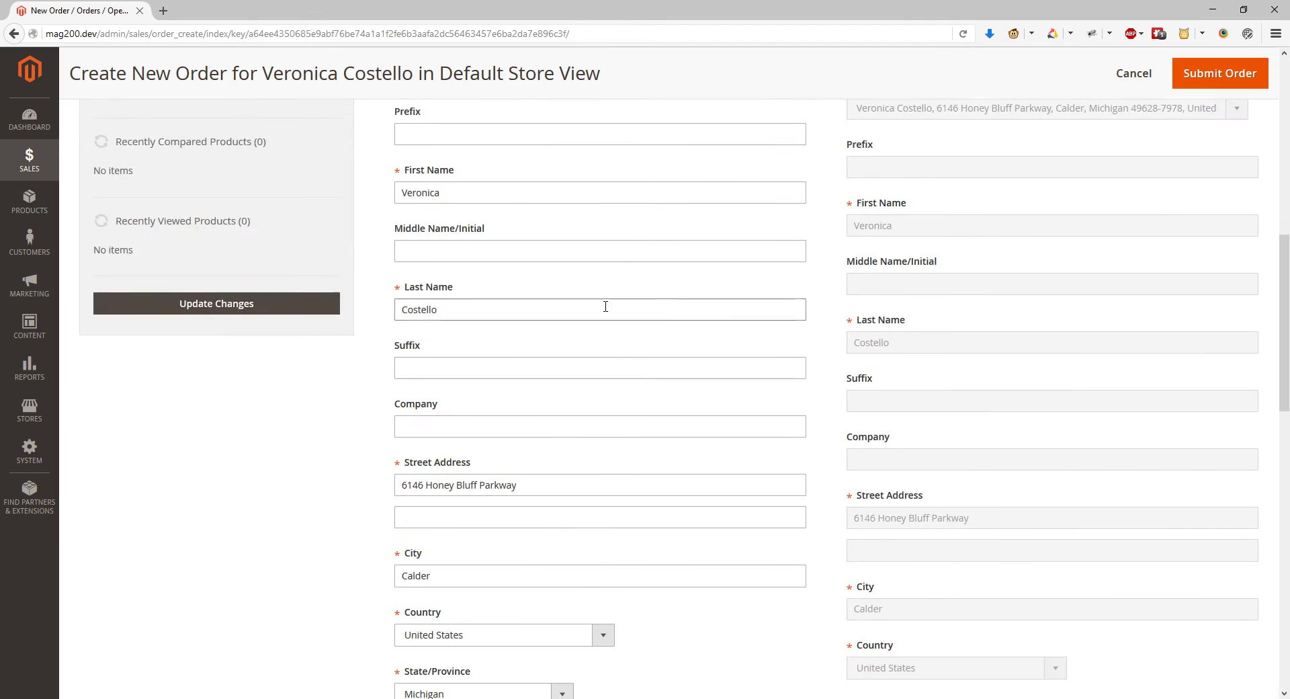
{"action": "scroll", "coordinate": [682, 302], "scroll_direction": "down", "scroll_amount": 11}
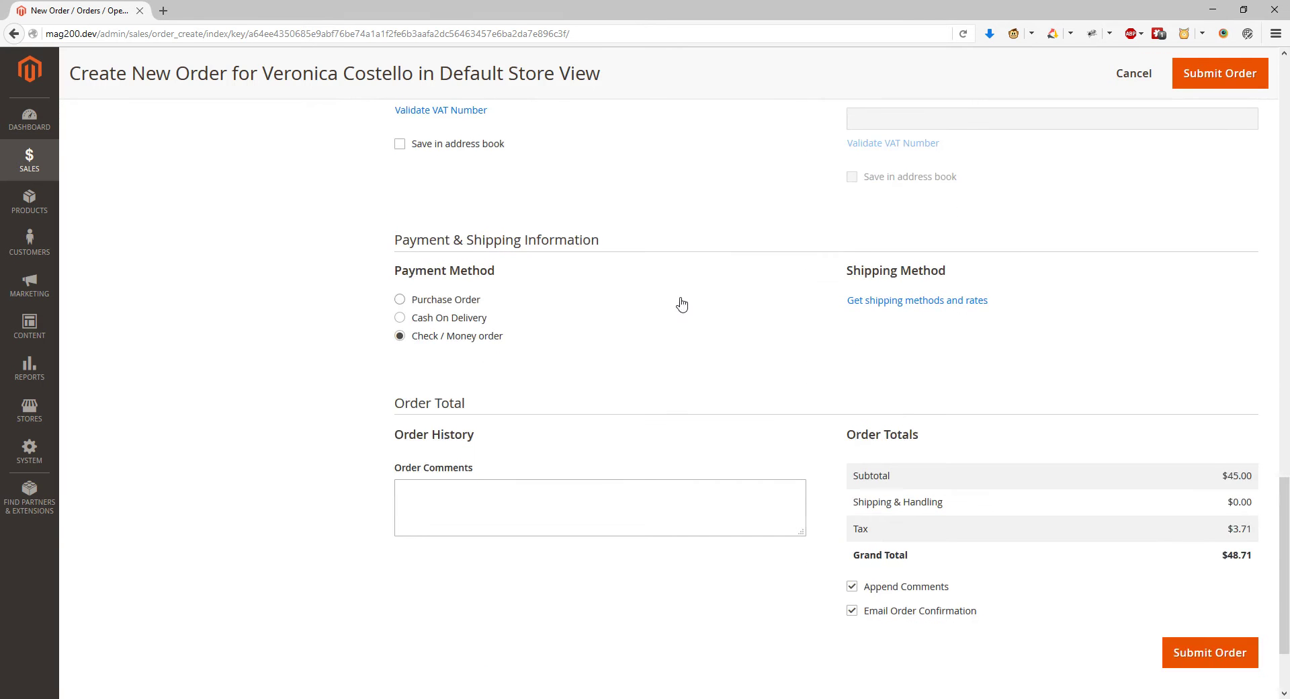
{"action": "scroll", "coordinate": [680, 304], "scroll_direction": "up", "scroll_amount": 4}
{"action": "scroll", "coordinate": [682, 303], "scroll_direction": "up", "scroll_amount": 16}
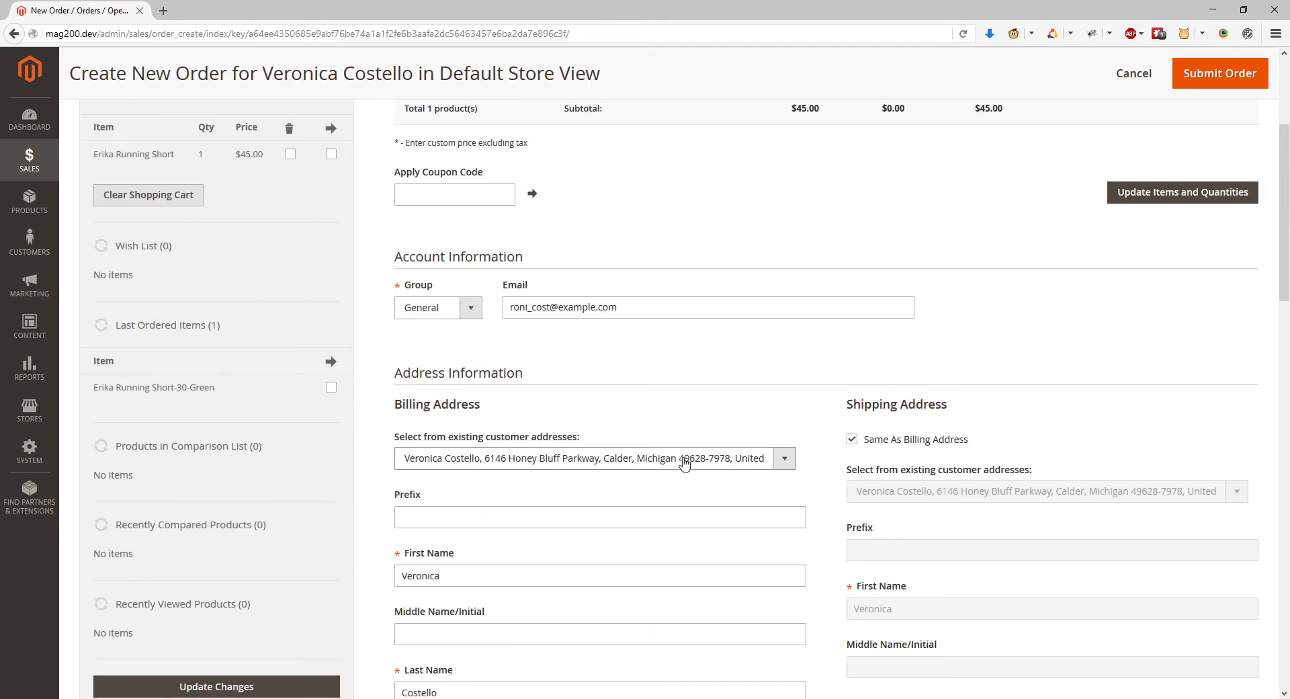
Step: Get the shipping methods and rates for the new order and choose Best Way, Table Rate at $15.00
{"action": "scroll", "coordinate": [684, 464], "scroll_direction": "down", "scroll_amount": 17}
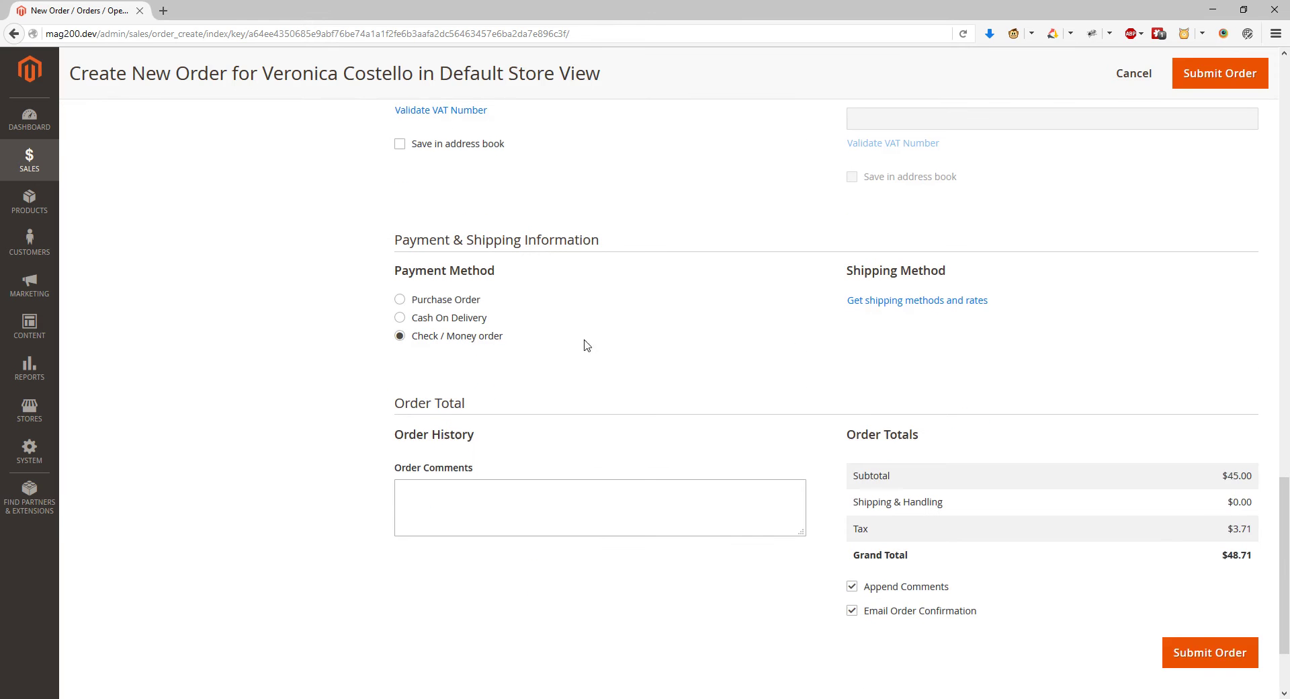
{"action": "left_click", "coordinate": [915, 301]}
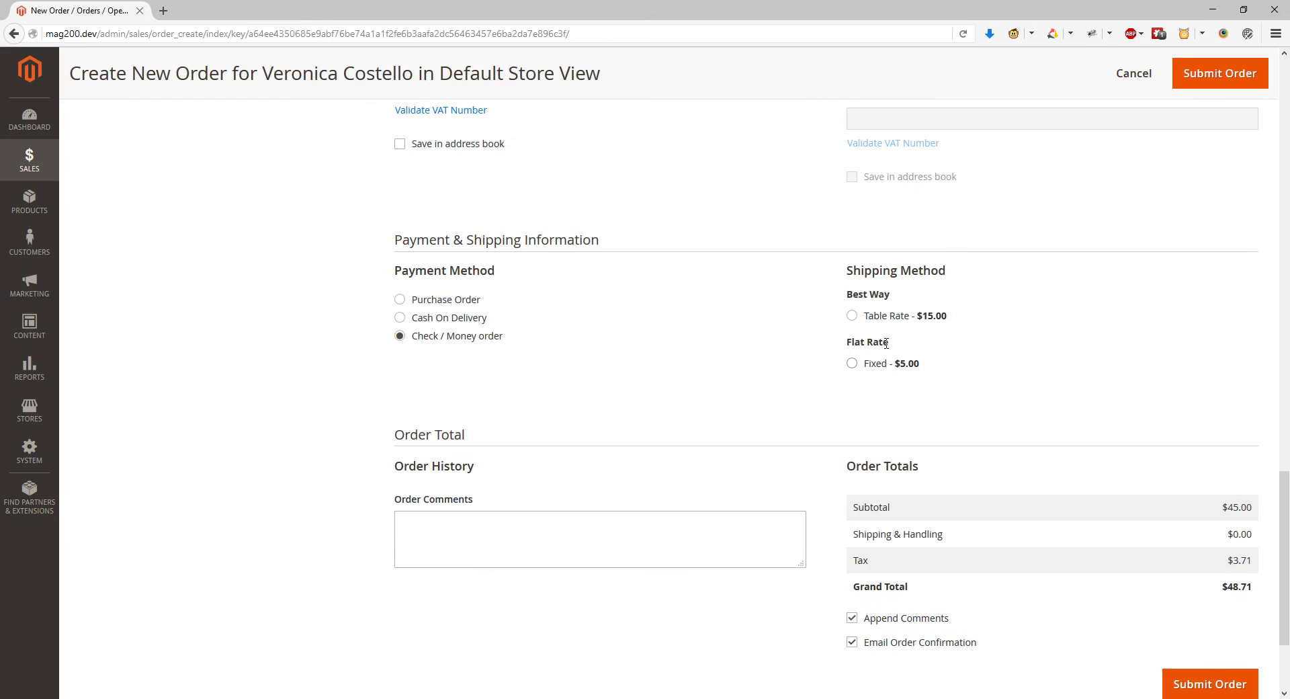
{"action": "left_click", "coordinate": [880, 320]}
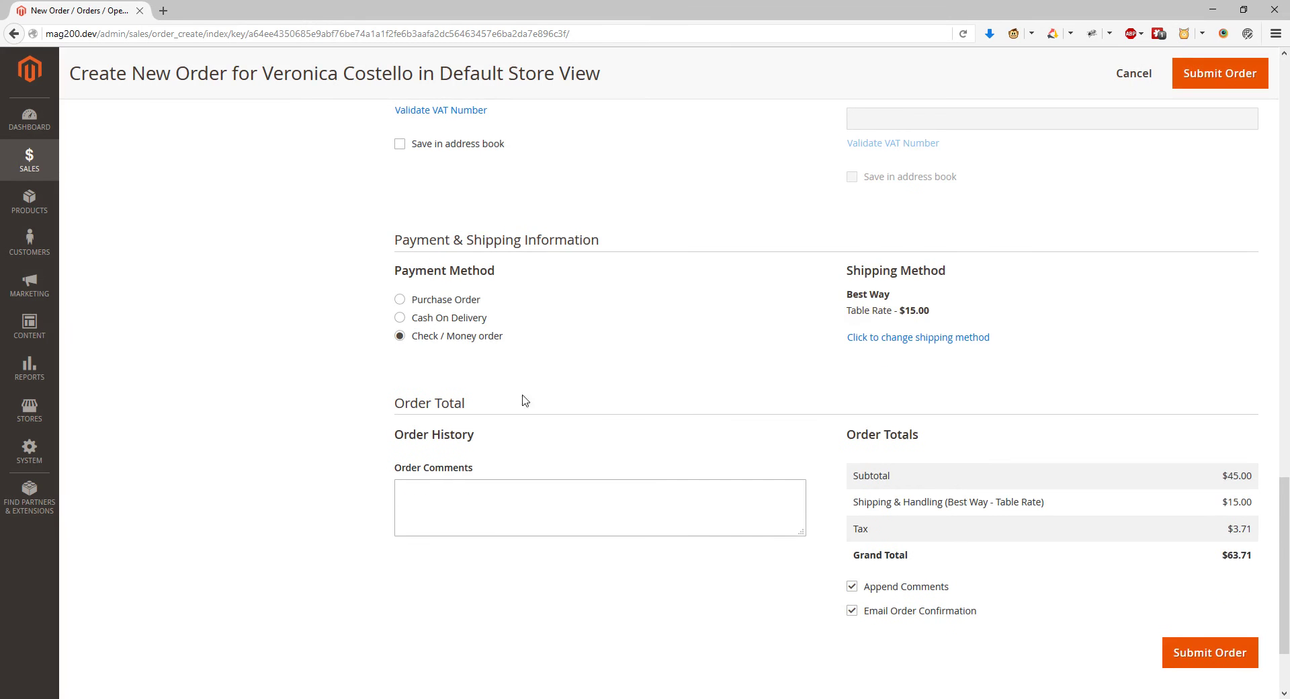
Step: Set the payment method to Purchase Order and fill in the purchase order number
{"action": "left_click", "coordinate": [465, 302]}
{"action": "left_click", "coordinate": [501, 340]}
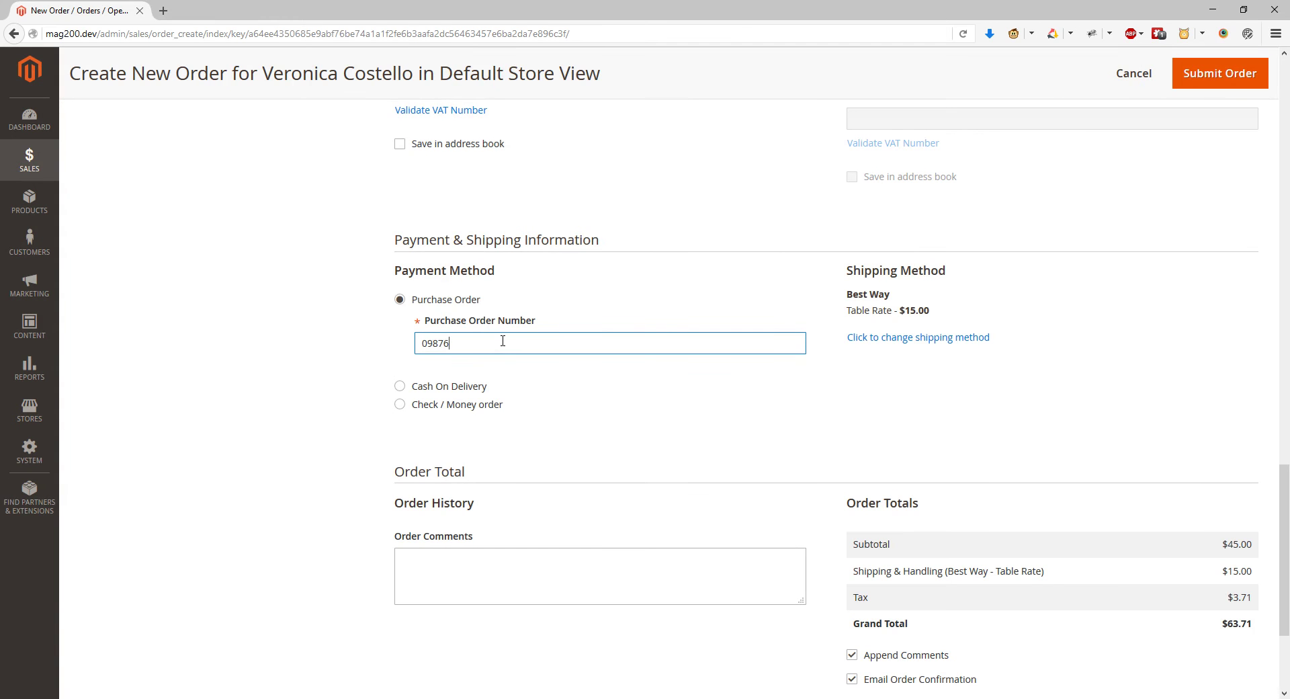
{"action": "type", "text": "0987654321"}
{"action": "scroll", "coordinate": [509, 422], "scroll_direction": "down", "scroll_amount": 3}
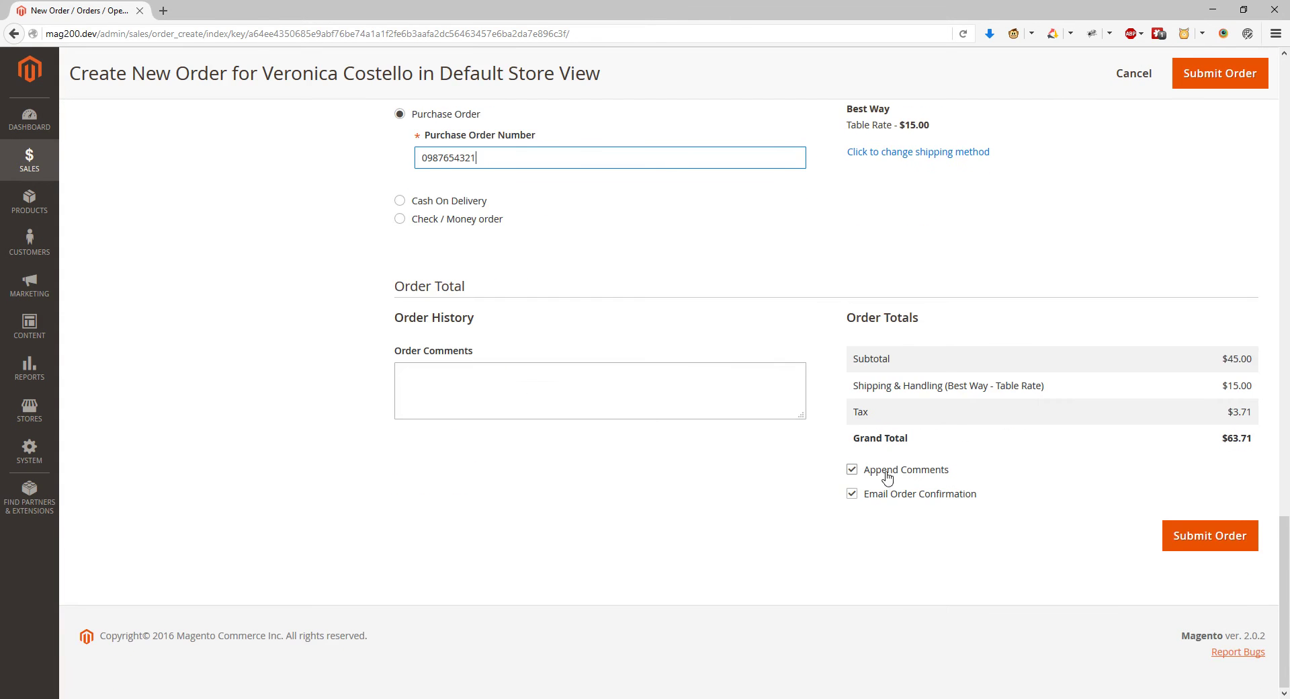
Step: Turn off Email Order Confirmation for the new order and check the email address in its account information
{"action": "left_click", "coordinate": [892, 505]}
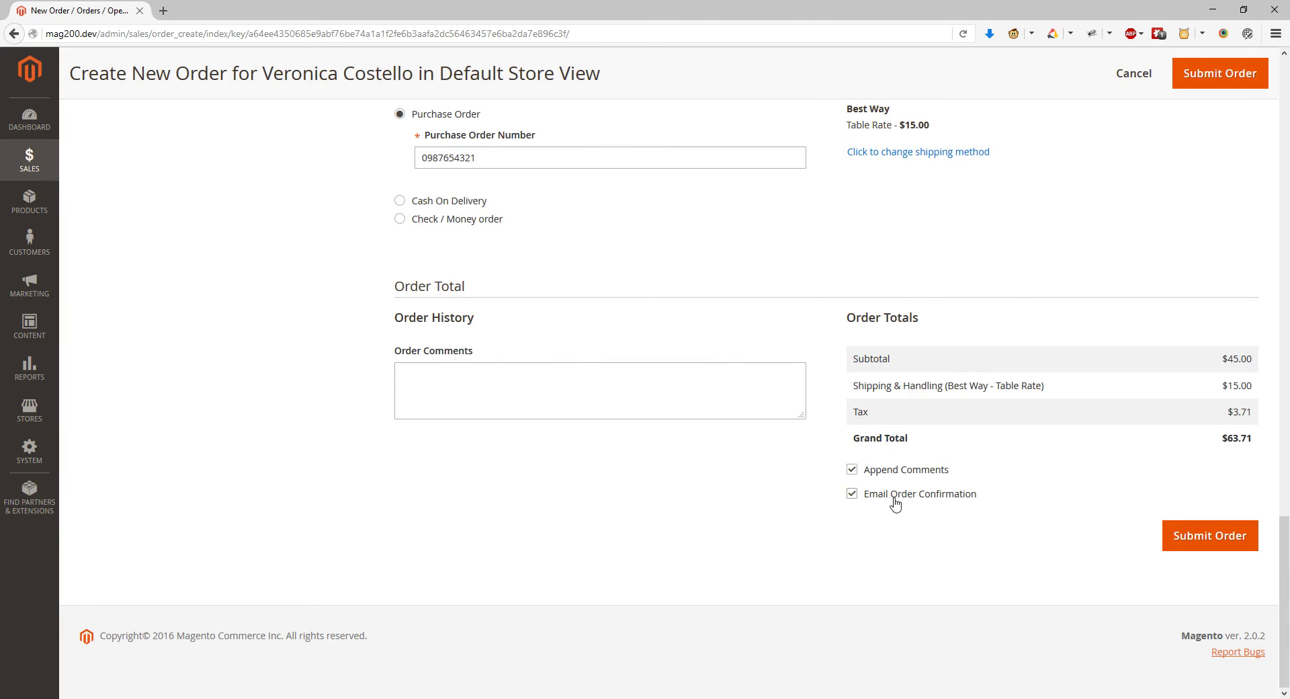
{"action": "left_click", "coordinate": [895, 502]}
{"action": "scroll", "coordinate": [1046, 424], "scroll_direction": "up", "scroll_amount": 10}
{"action": "scroll", "coordinate": [1045, 424], "scroll_direction": "up", "scroll_amount": 13}
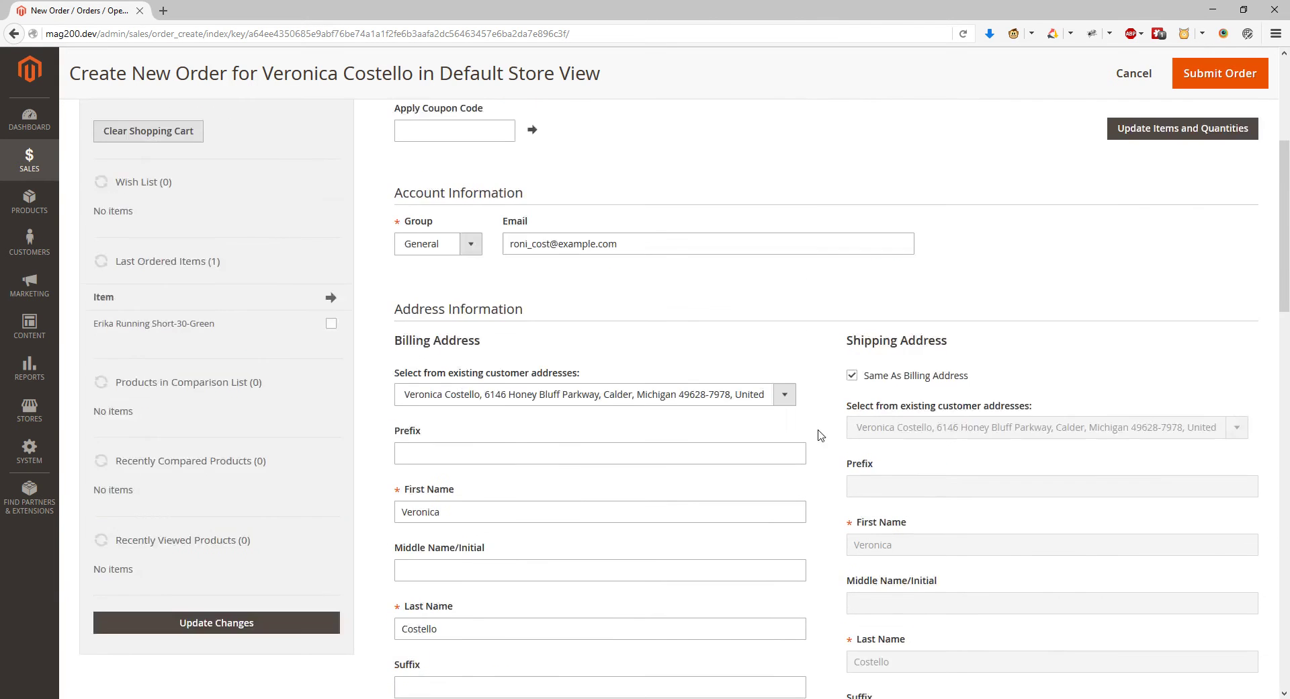
{"action": "left_click", "coordinate": [631, 357]}
{"action": "key", "text": "ctrl+a"}
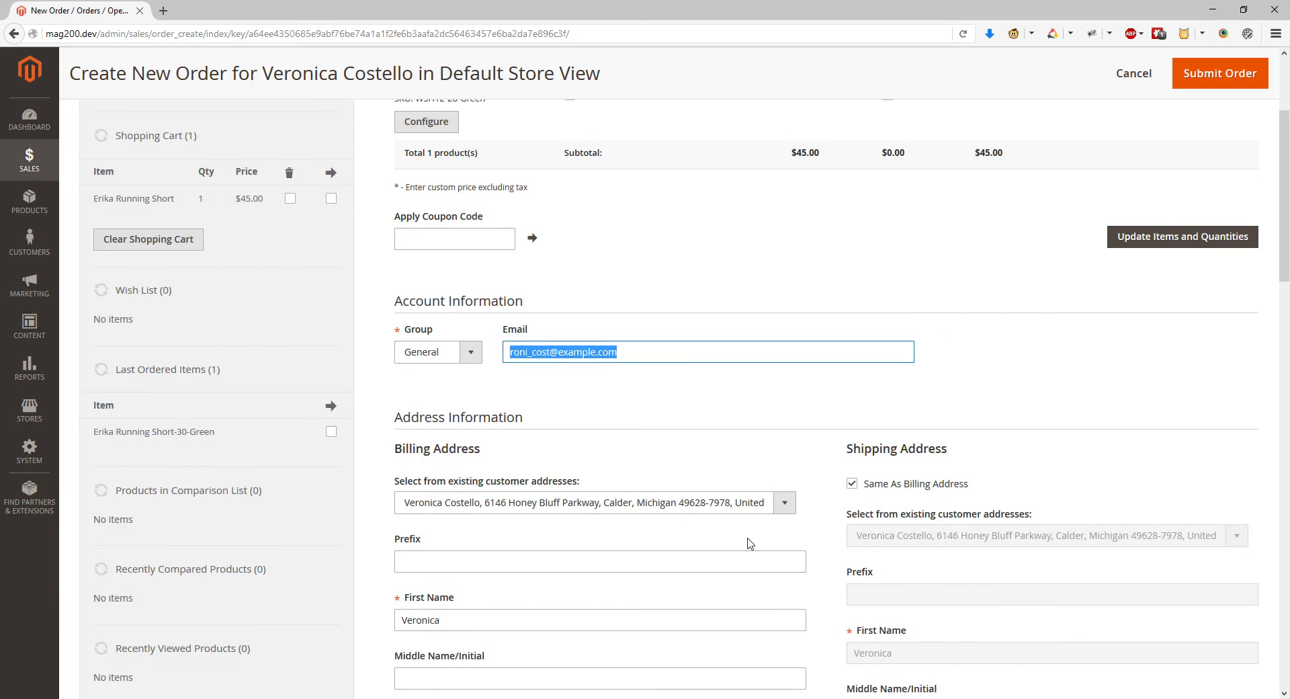
Step: Submit the new order
{"action": "scroll", "coordinate": [764, 517], "scroll_direction": "down", "scroll_amount": 15}
{"action": "scroll", "coordinate": [764, 518], "scroll_direction": "down", "scroll_amount": 7}
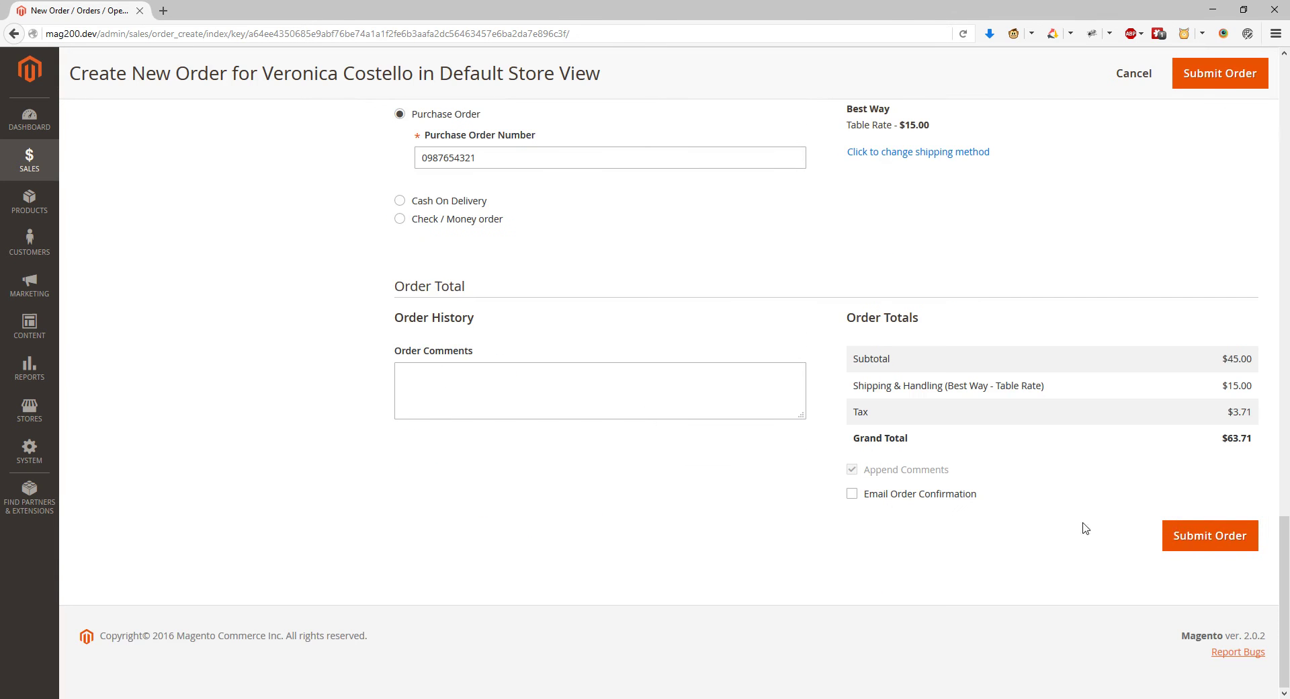
{"action": "left_click", "coordinate": [1198, 545]}
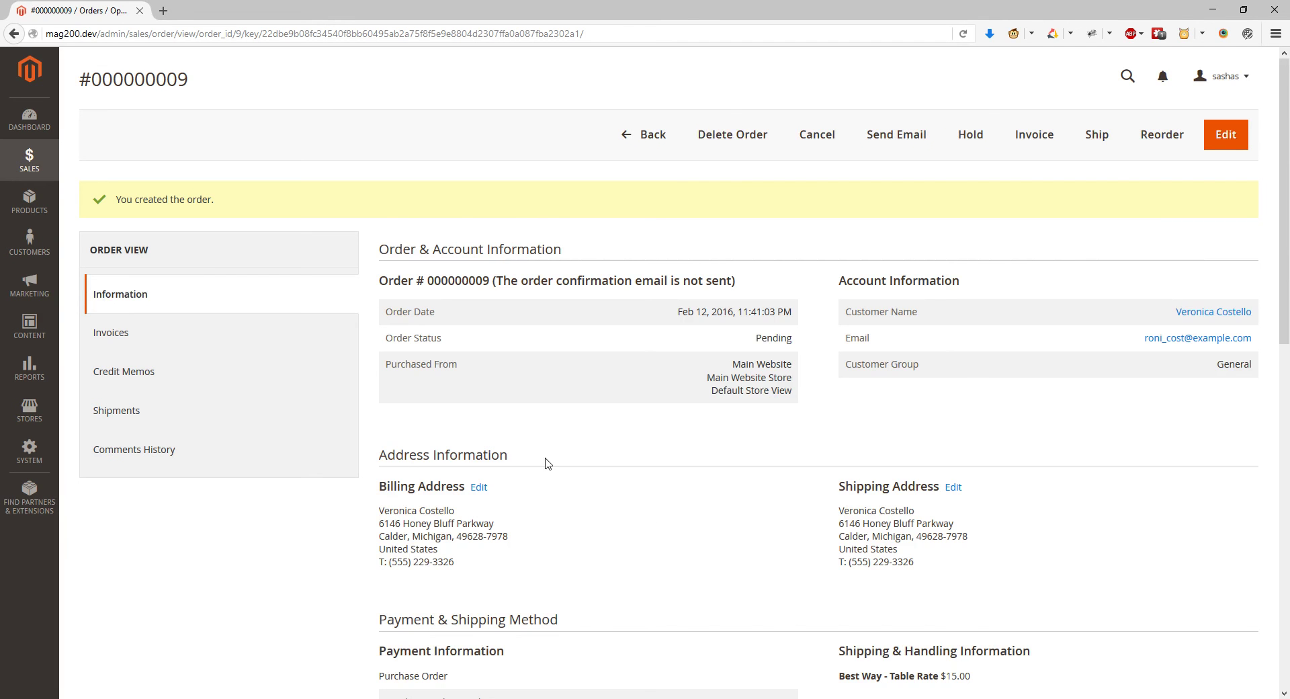
Step: Check the created order's related records, from its invoices through to its comments history
{"action": "left_click", "coordinate": [162, 334]}
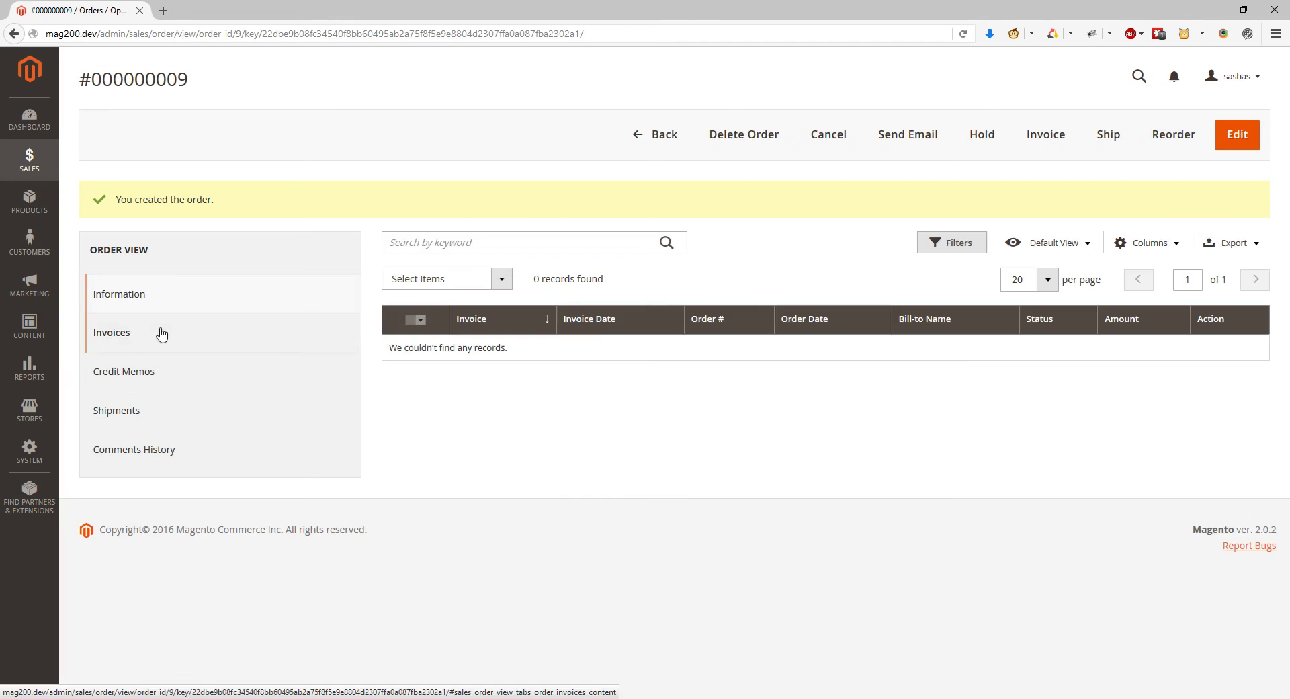
{"action": "left_click", "coordinate": [168, 393]}
{"action": "left_click", "coordinate": [173, 445]}
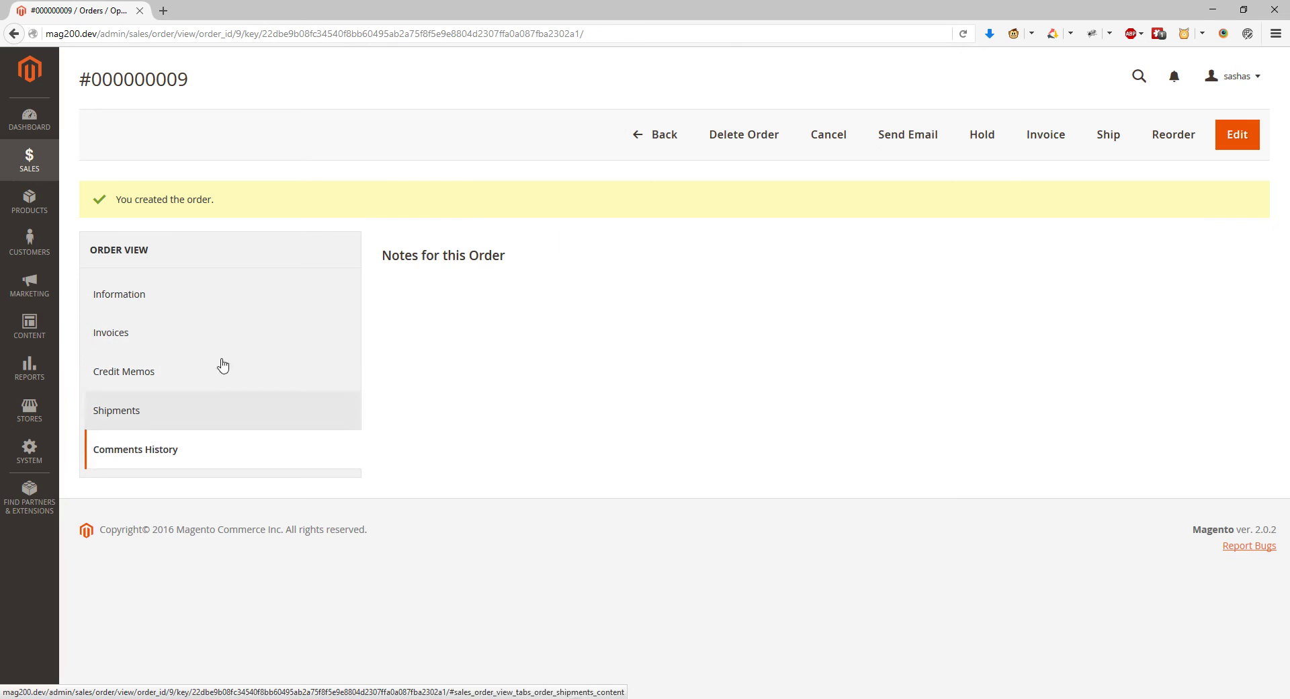
Step: Open the list of all sales orders and review the orders with their statuses
{"action": "left_click", "coordinate": [32, 168]}
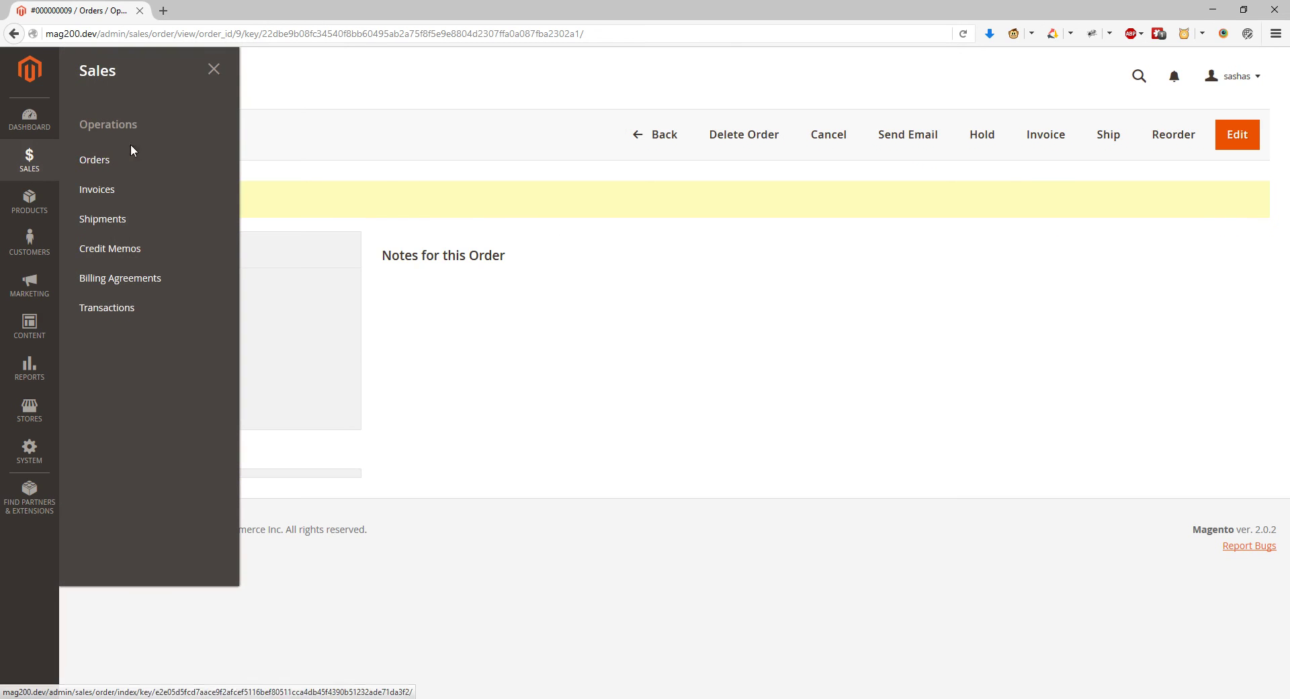
{"action": "left_click", "coordinate": [102, 168]}
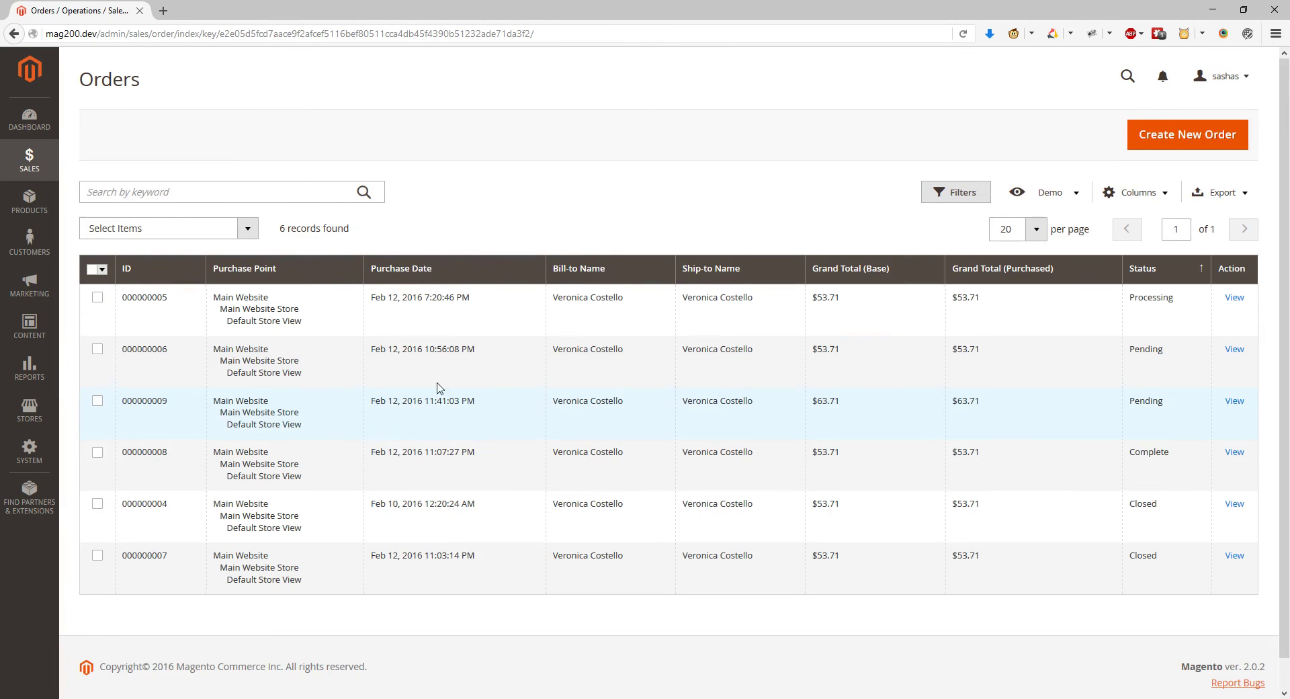
{"action": "scroll", "coordinate": [430, 551], "scroll_direction": "down", "scroll_amount": 1}
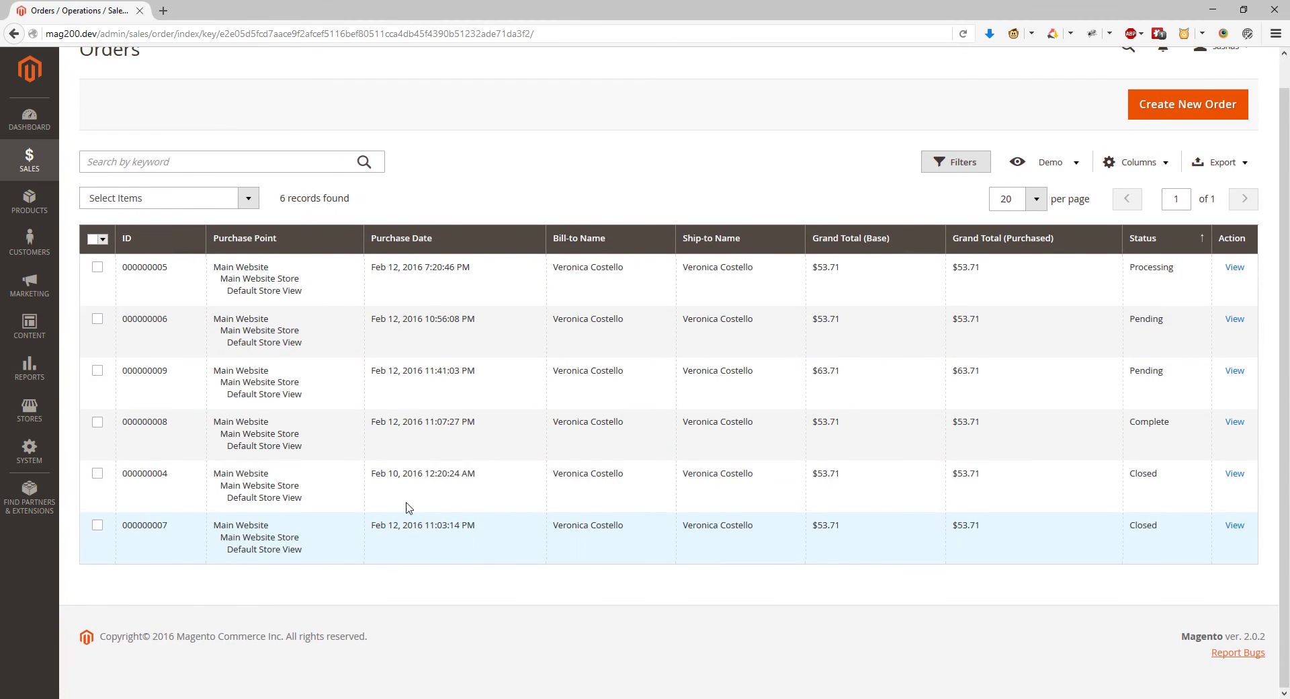